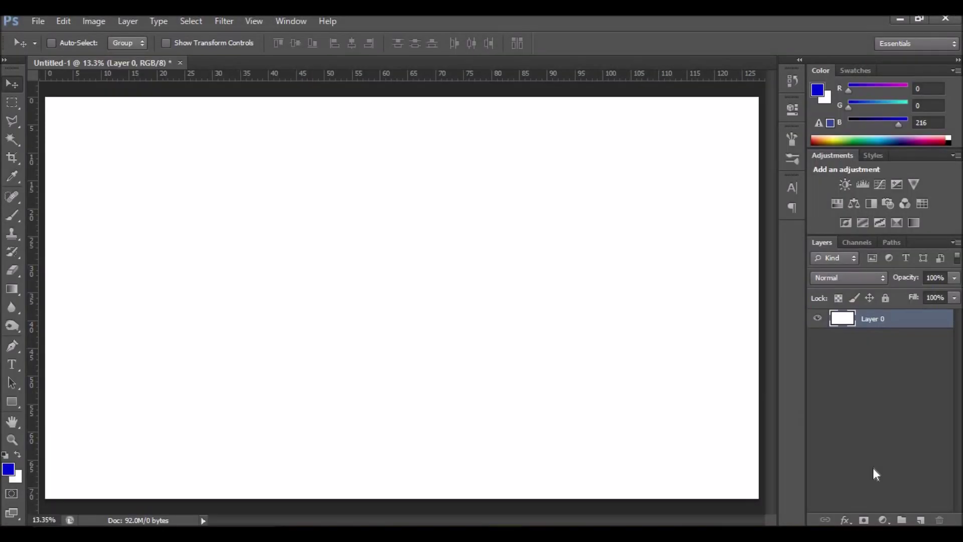
# Add a Gradient fill layer using the blue-to-white preset
pyautogui.click(882, 519)
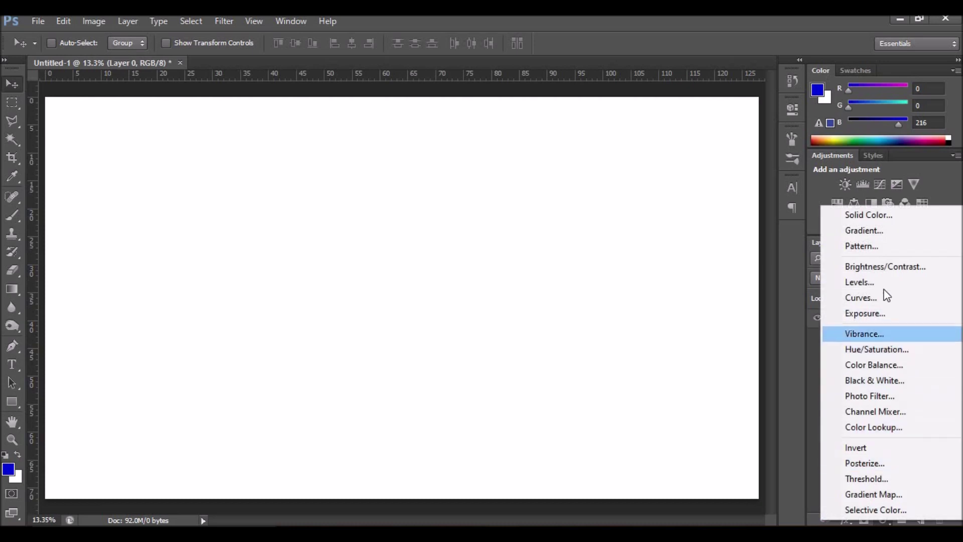
pyautogui.click(875, 231)
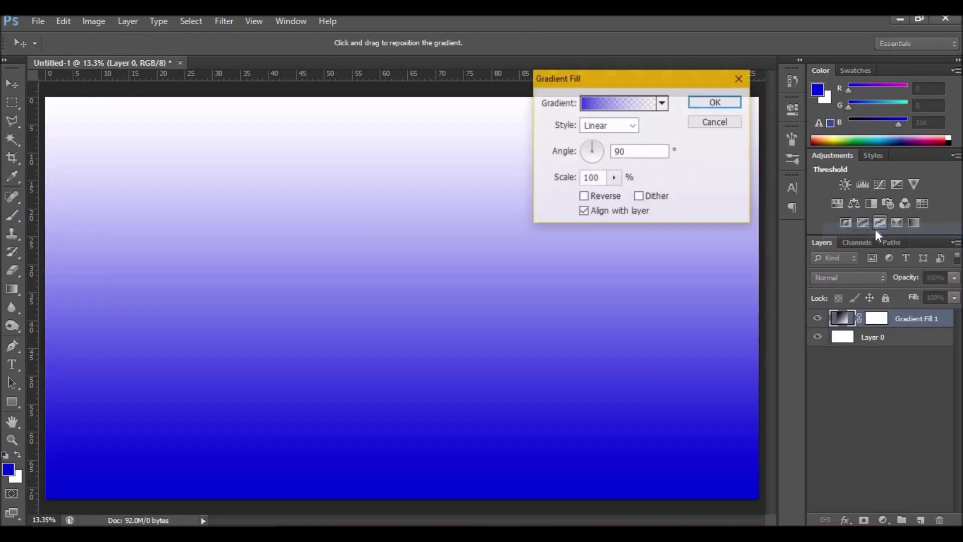
pyautogui.click(663, 103)
pyautogui.click(554, 137)
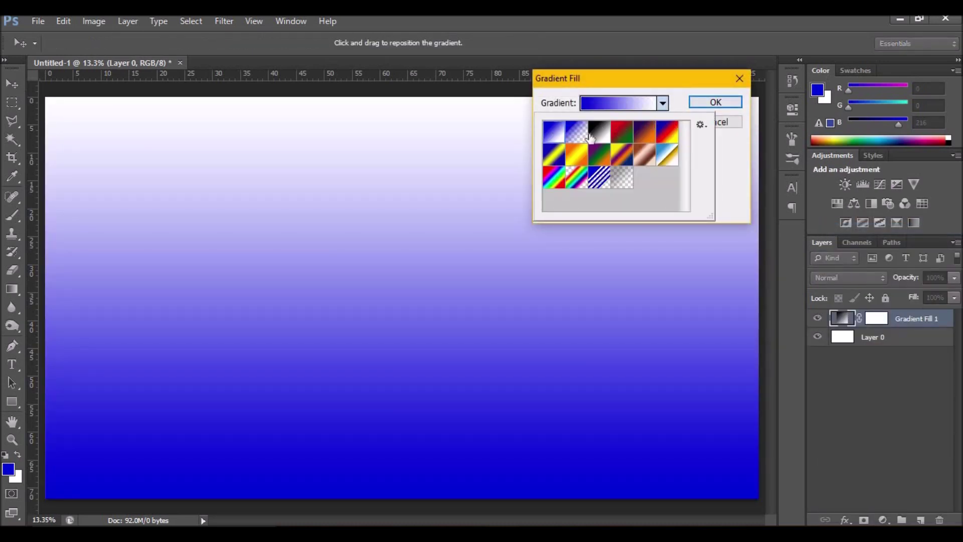
pyautogui.click(716, 102)
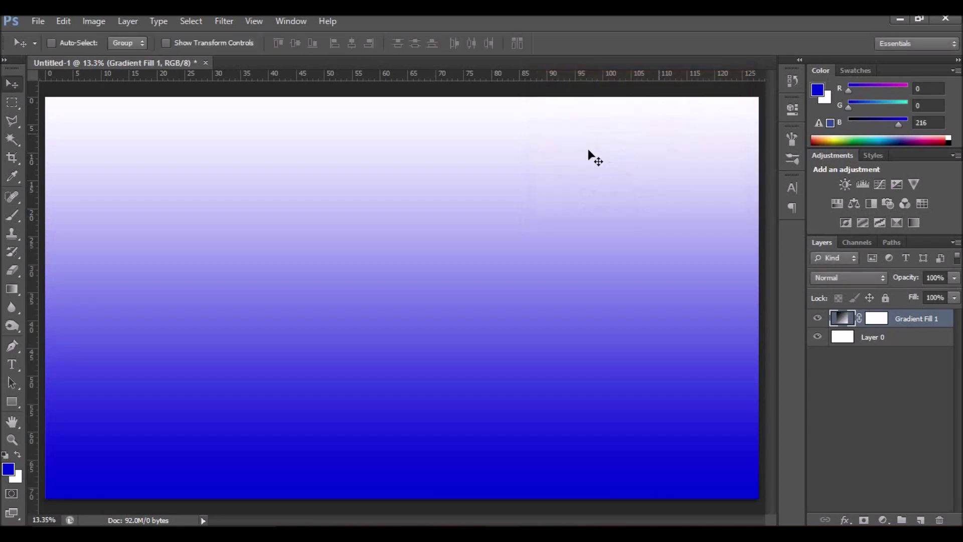
# Make the gradient Radial, reversed, at 248% scale
pyautogui.doubleClick(840, 319)
pyautogui.click(631, 126)
pyautogui.click(617, 147)
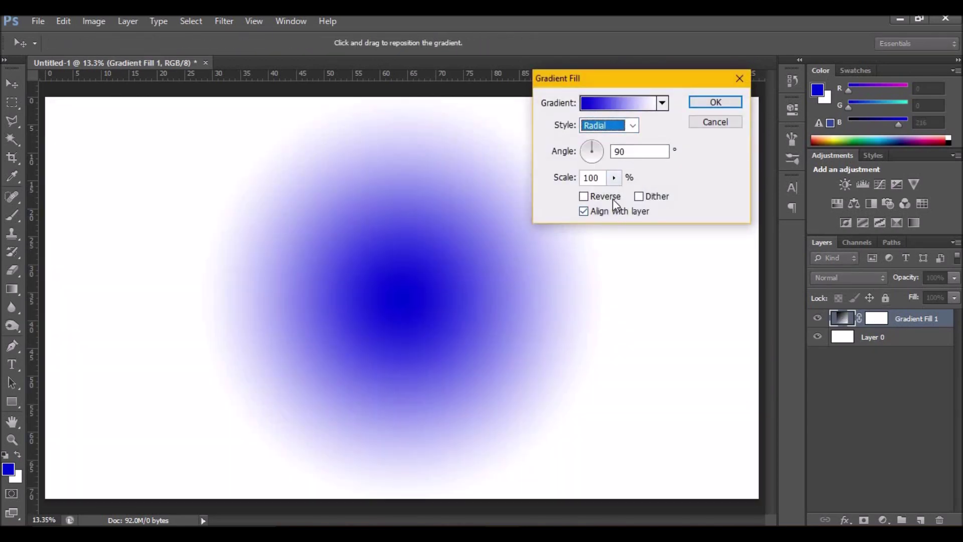
pyautogui.click(583, 196)
pyautogui.moveTo(614, 177); pyautogui.dragTo(627, 197)
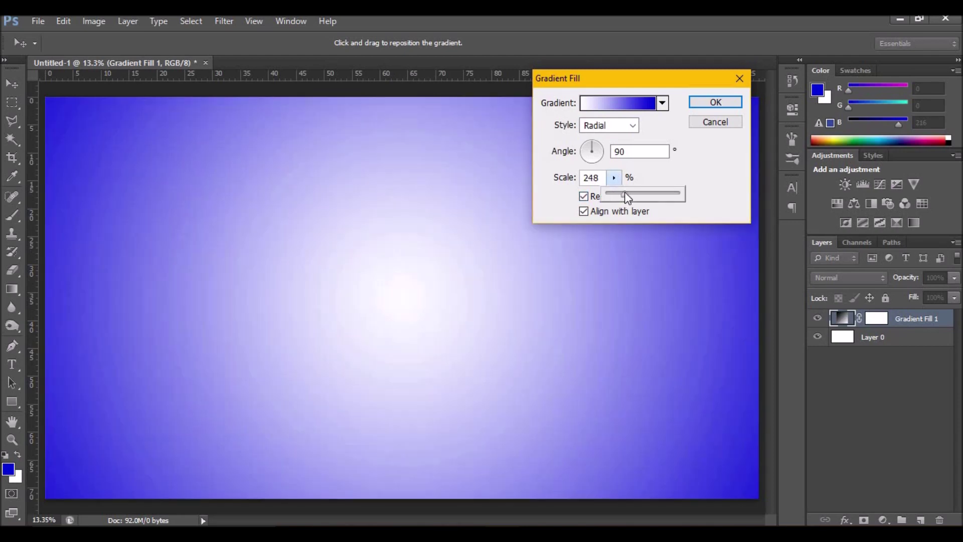
# Set the gradient's dark end stop to navy 0a0a50
pyautogui.click(617, 103)
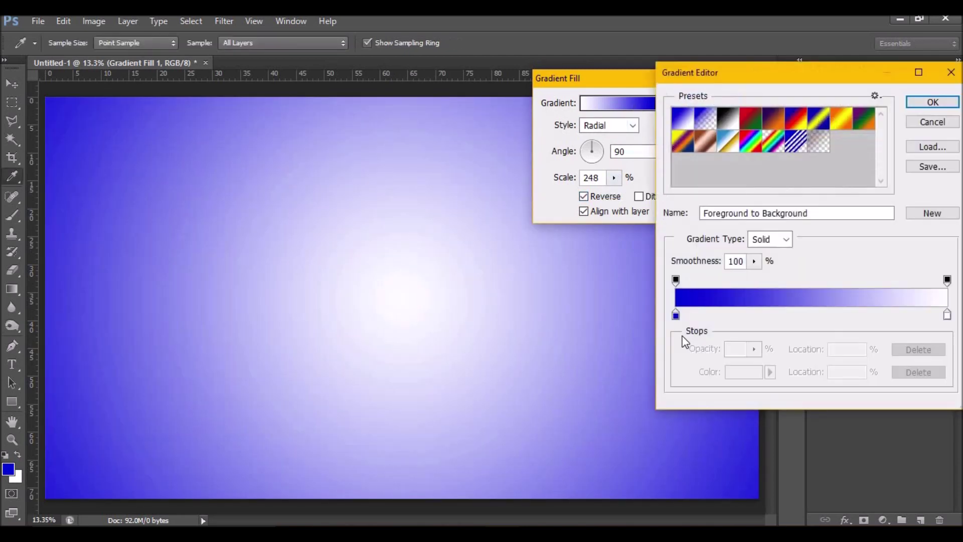
pyautogui.doubleClick(675, 316)
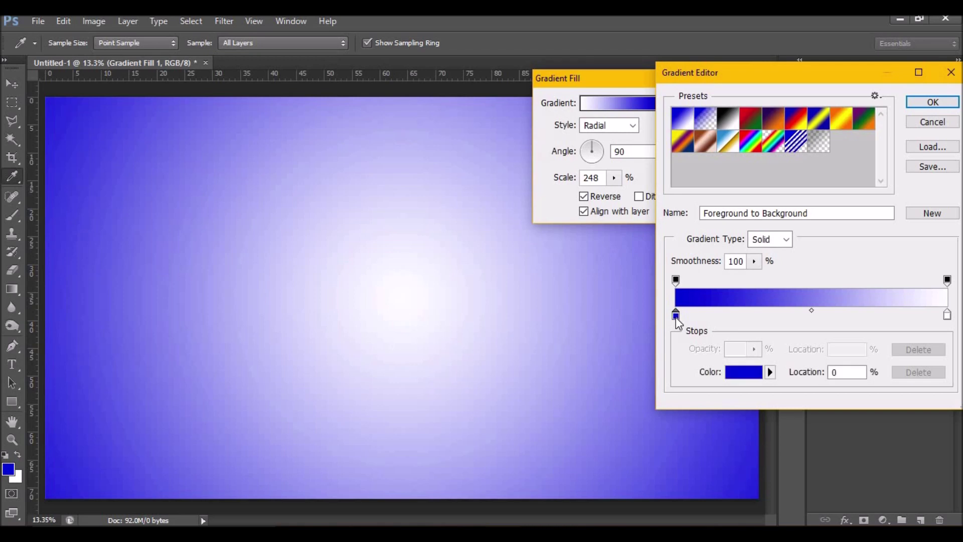
pyautogui.click(792, 196)
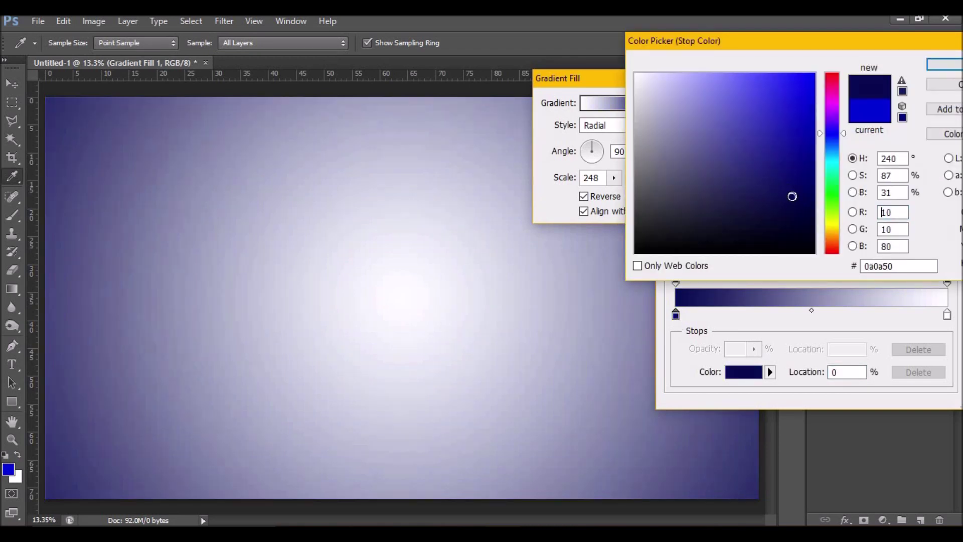
pyautogui.click(937, 65)
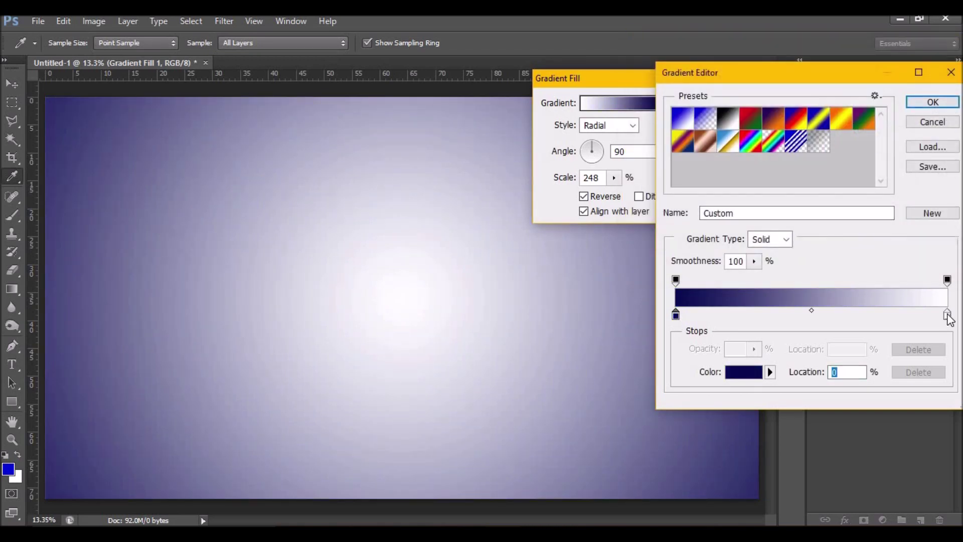
# Set the light end stop to cyan 7cdafd and apply the gradient fill
pyautogui.doubleClick(947, 315)
pyautogui.click(836, 156)
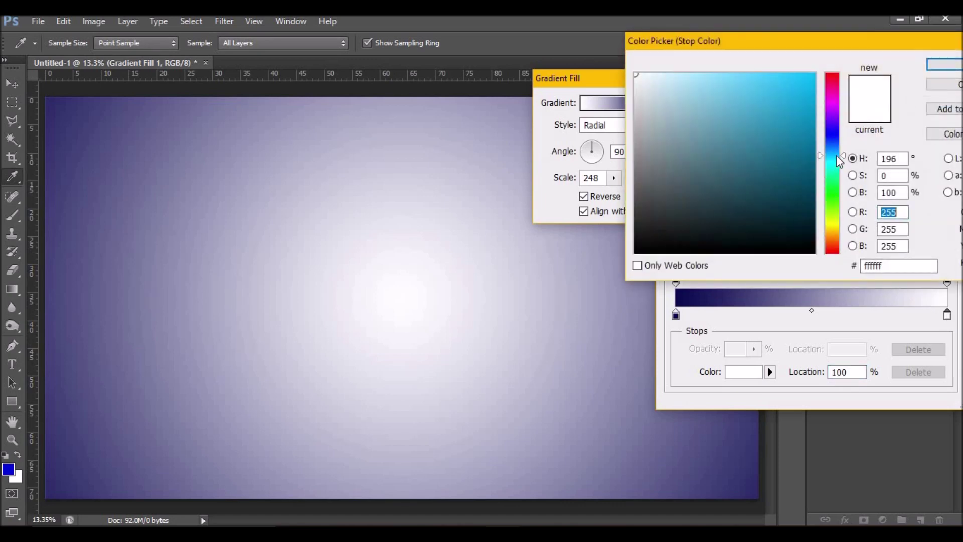
pyautogui.moveTo(743, 98); pyautogui.dragTo(726, 75)
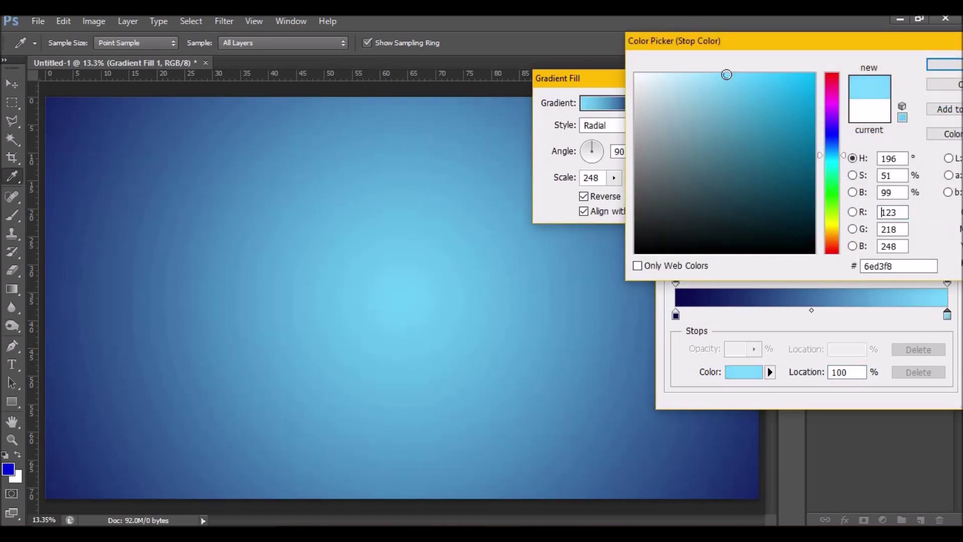
pyautogui.click(942, 65)
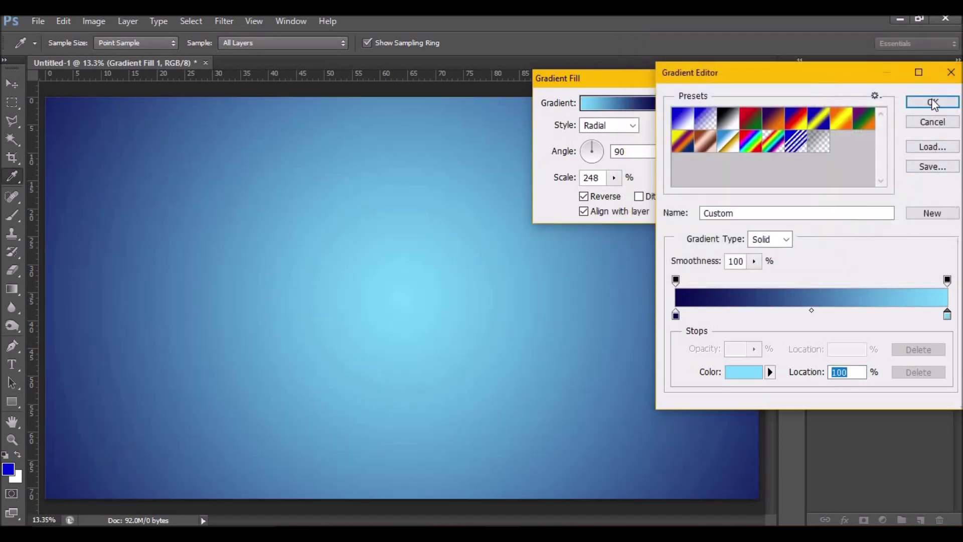
pyautogui.click(931, 98)
pyautogui.click(724, 101)
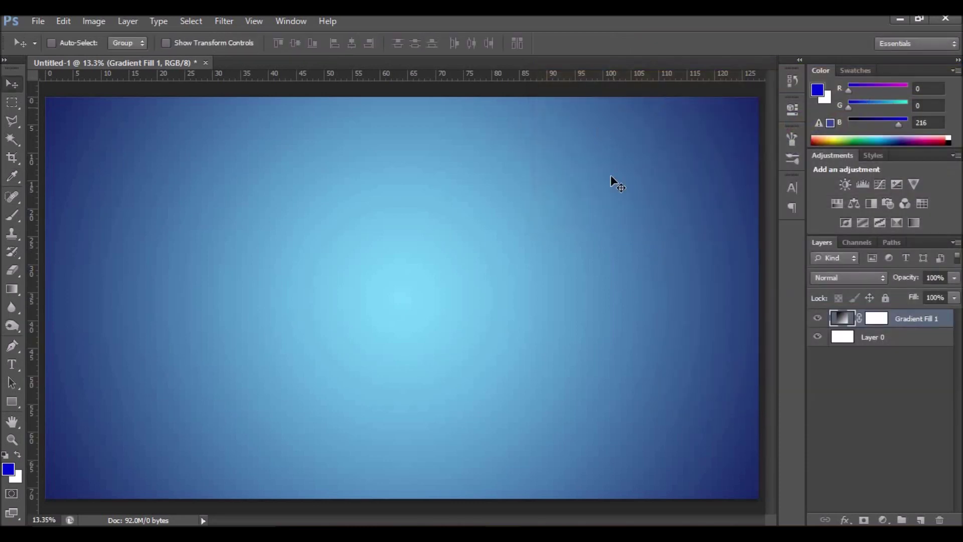
# Place the stadium image T6JmkLO, enlarged to cover the whole canvas
pyautogui.click(37, 23)
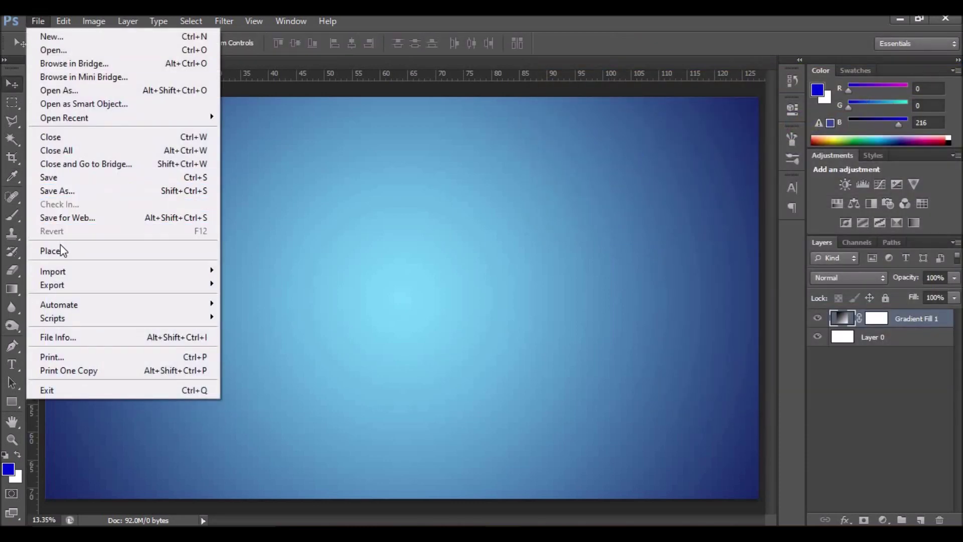
pyautogui.click(61, 244)
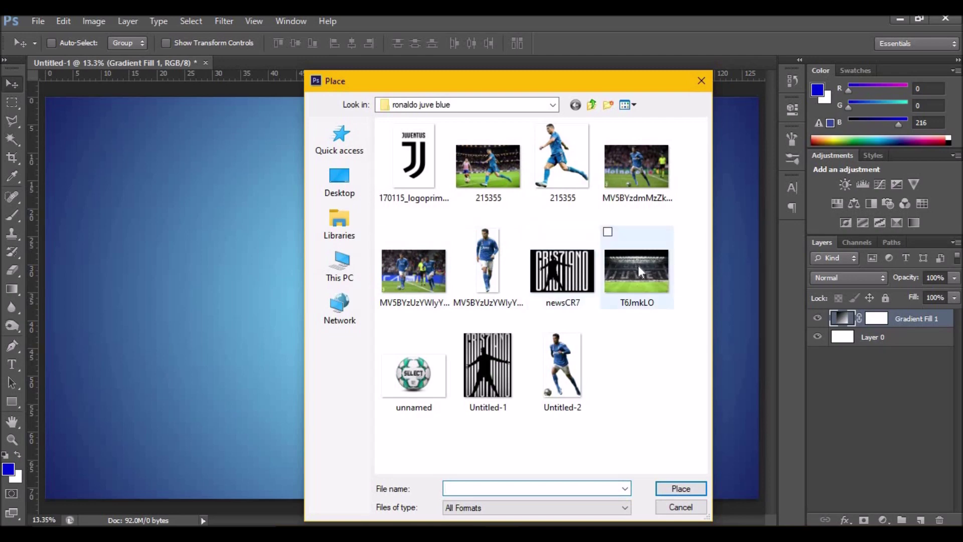
pyautogui.doubleClick(636, 271)
pyautogui.moveTo(561, 194); pyautogui.dragTo(853, 119)
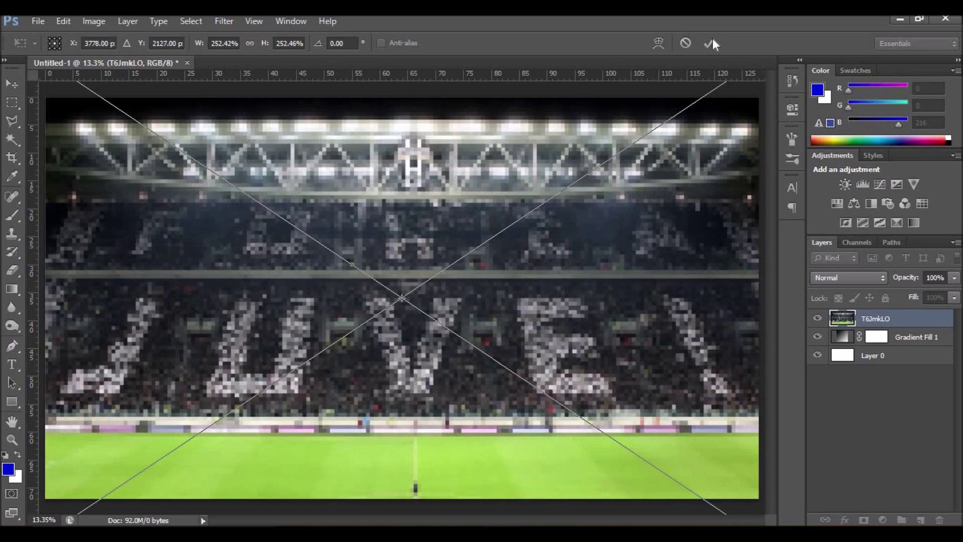
pyautogui.click(710, 41)
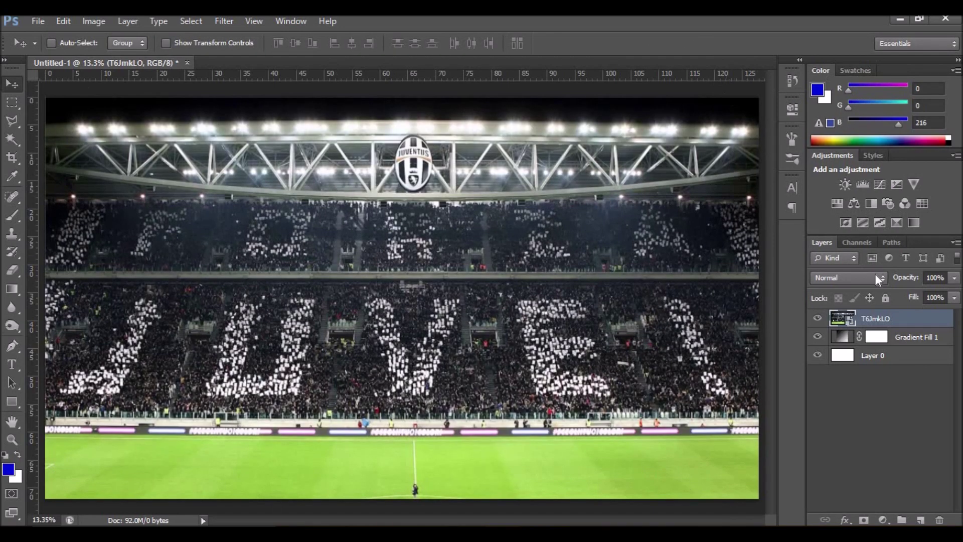
# Set the stadium layer to Overlay blend mode at 43% opacity
pyautogui.click(874, 277)
pyautogui.click(855, 190)
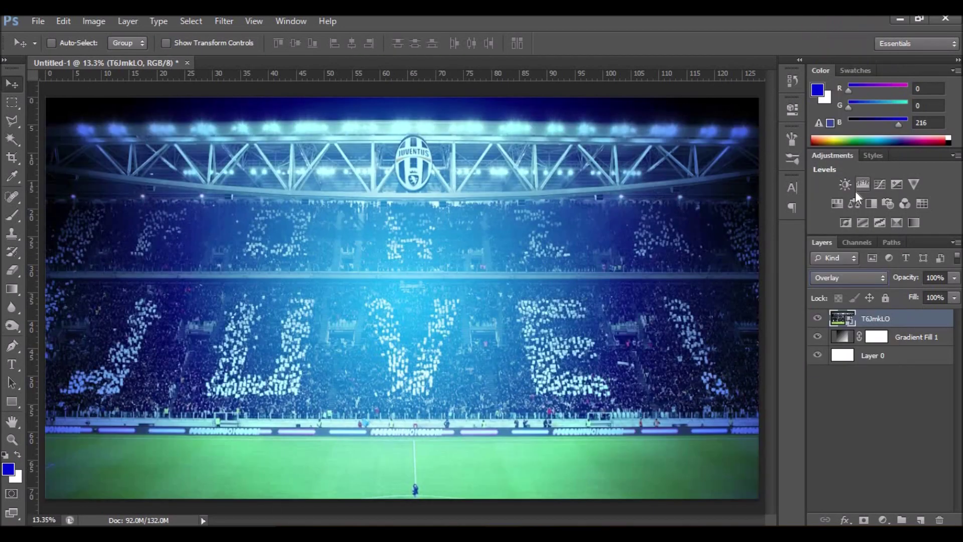
pyautogui.click(953, 278)
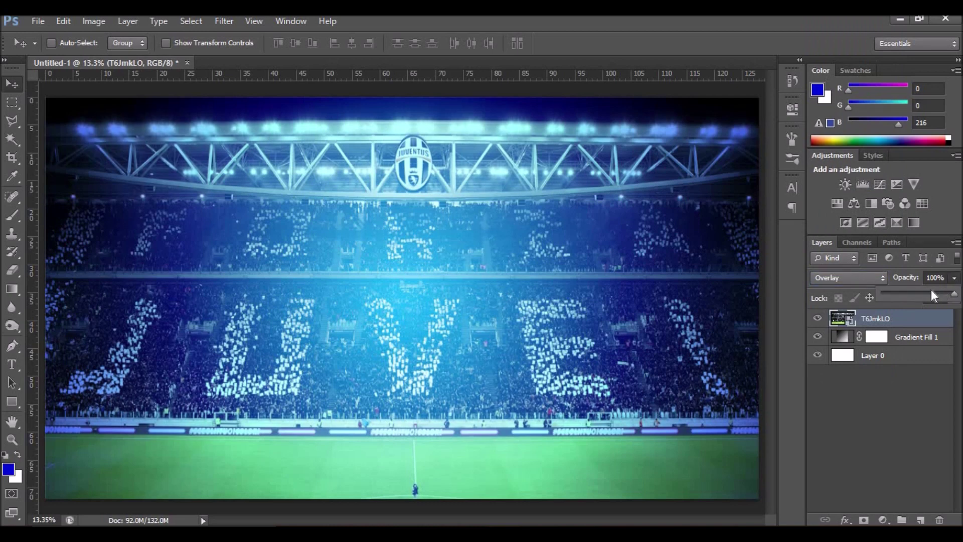
pyautogui.moveTo(923, 292); pyautogui.dragTo(913, 293)
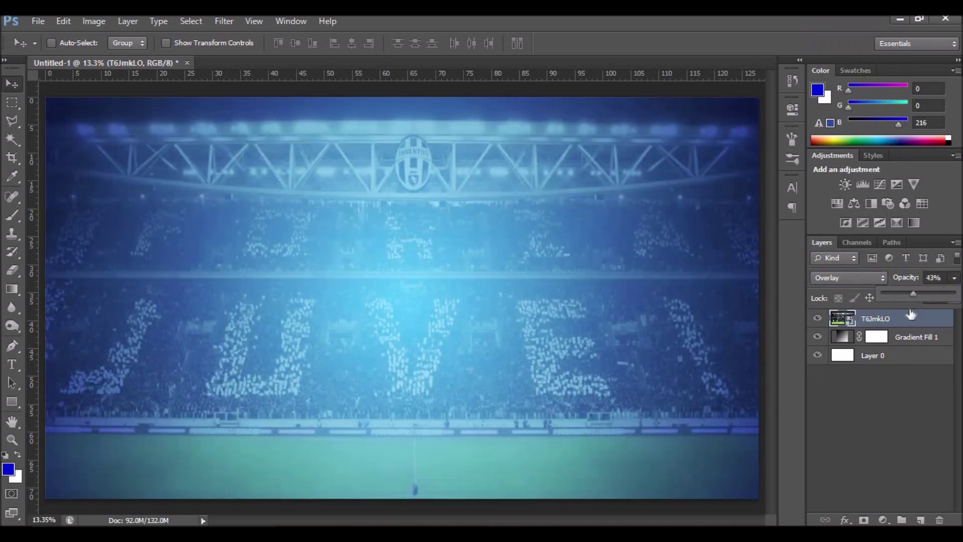
pyautogui.doubleClick(843, 337)
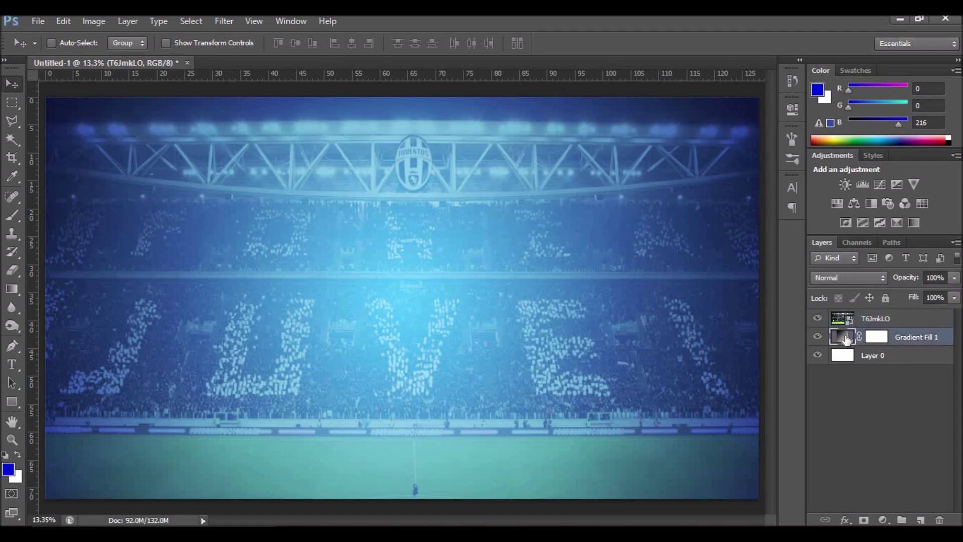
# Change the gradient's left stop to royal blue 0d2b76 and apply the fill
pyautogui.click(602, 102)
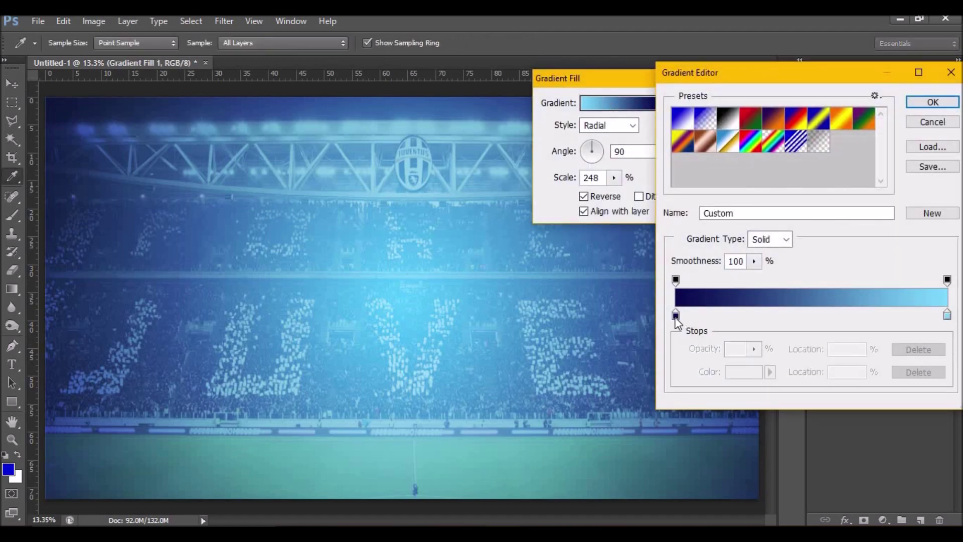
pyautogui.doubleClick(675, 315)
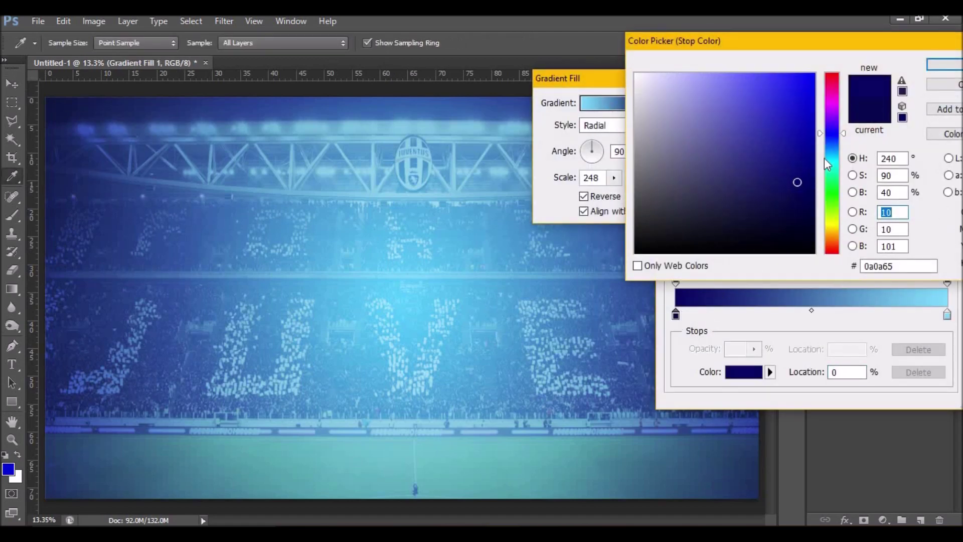
pyautogui.moveTo(827, 163); pyautogui.dragTo(834, 147)
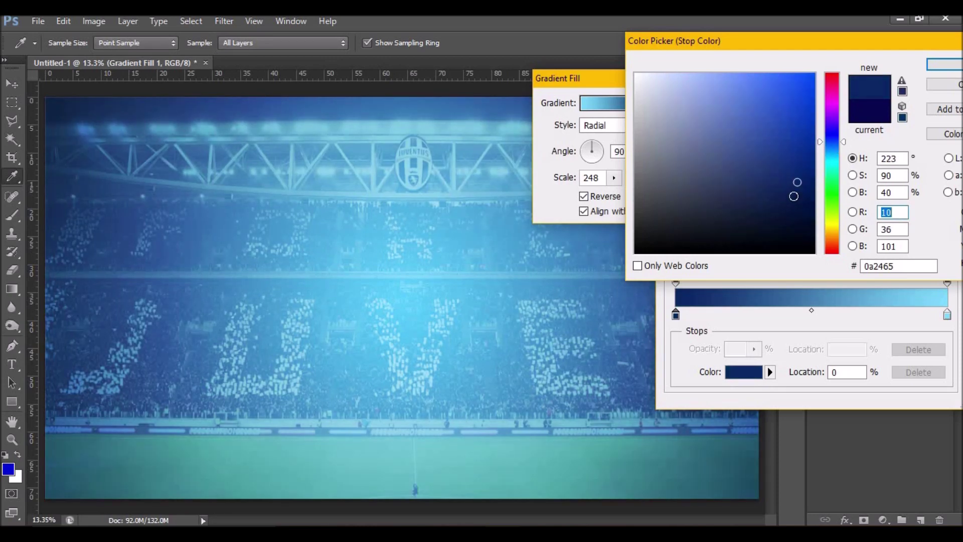
pyautogui.click(794, 171)
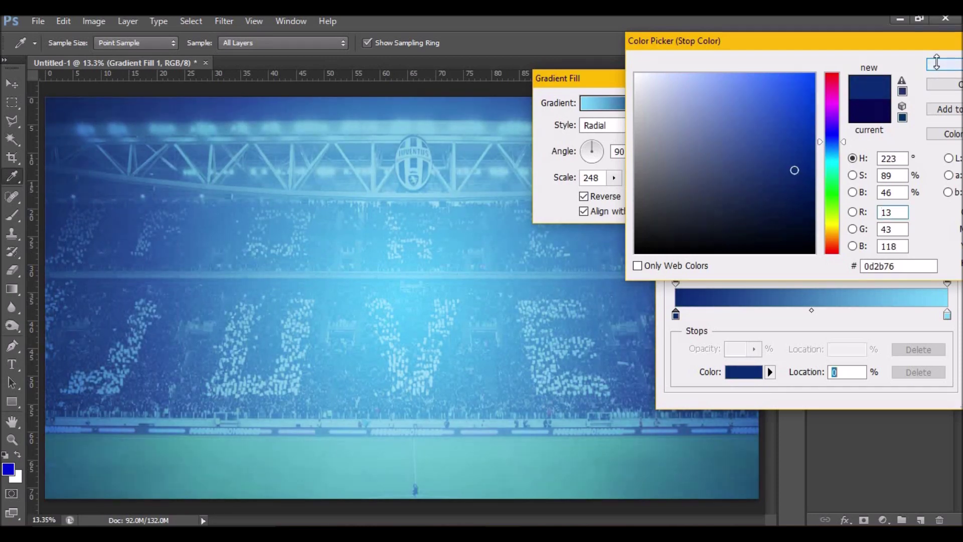
pyautogui.click(938, 65)
pyautogui.click(930, 100)
pyautogui.click(715, 102)
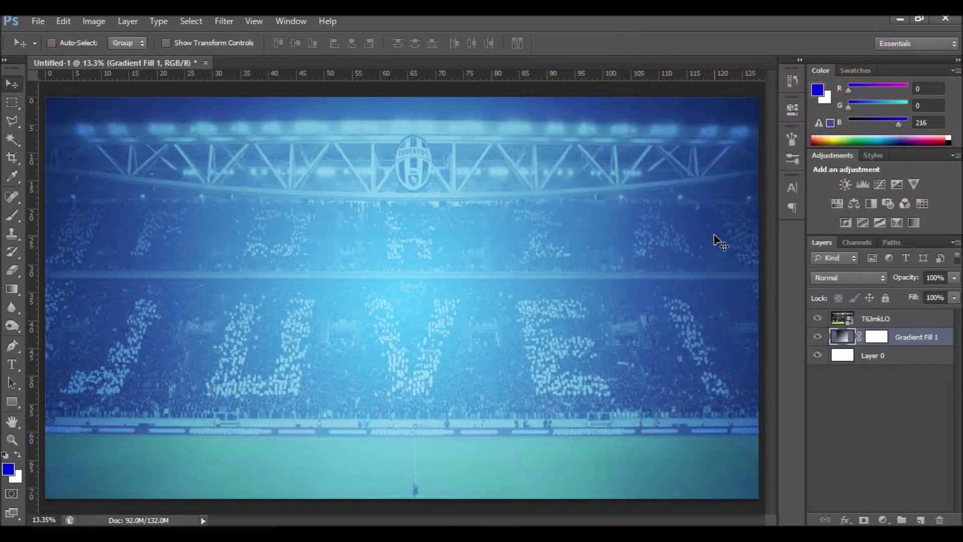
pyautogui.click(37, 21)
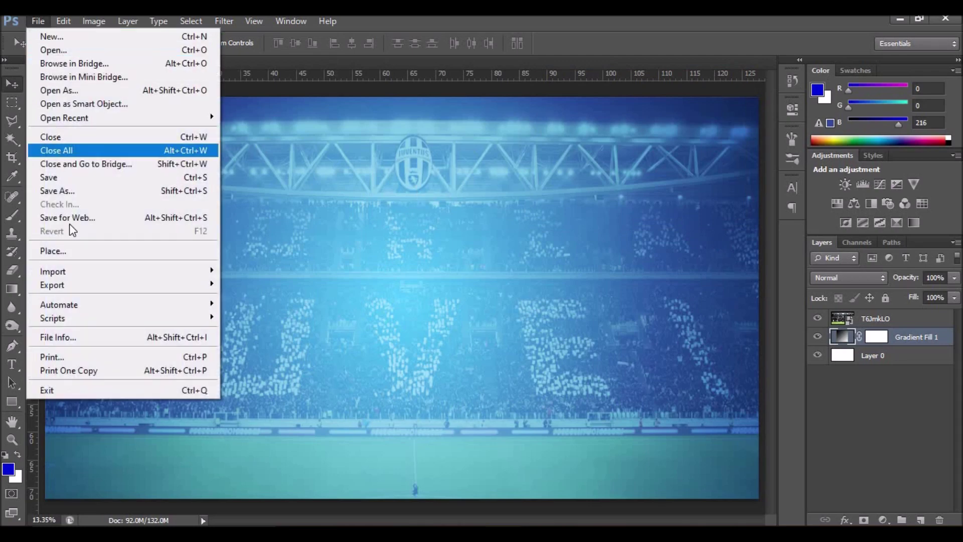
# Place the leaping player 215355 enlarged about 2.5x at centre, above T6JmkLO
pyautogui.click(66, 251)
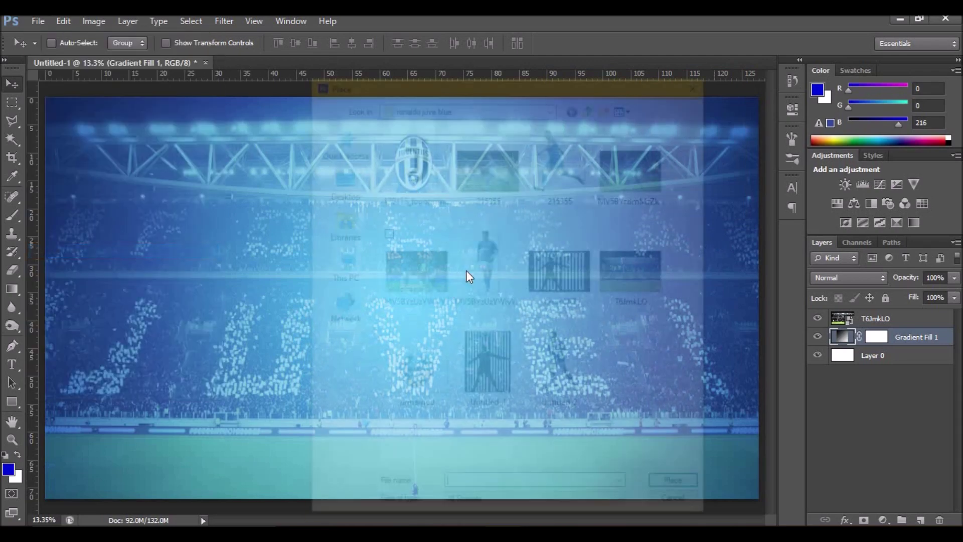
pyautogui.doubleClick(566, 153)
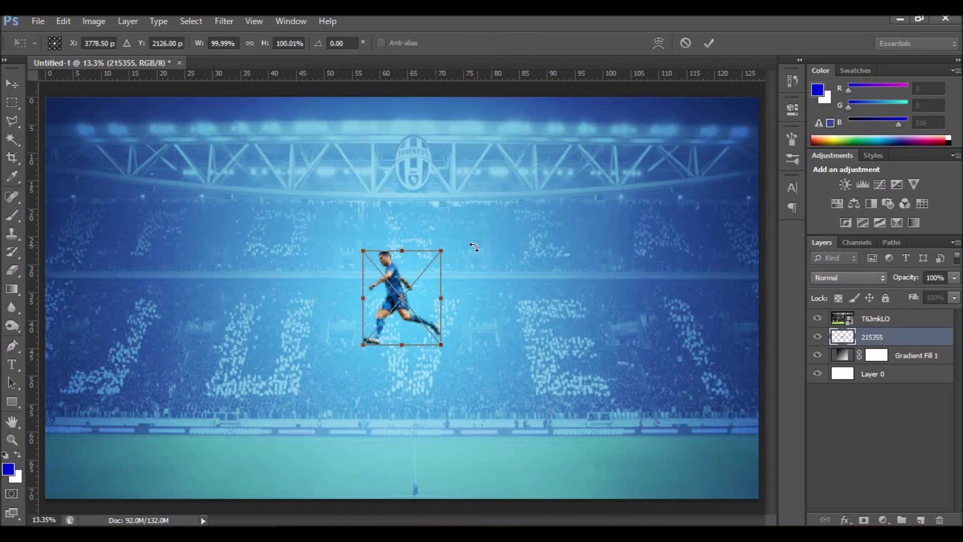
pyautogui.moveTo(443, 249)
pyautogui.mouseDown()
pyautogui.moveTo(520, 192)
pyautogui.moveTo(516, 199)
pyautogui.mouseUp()
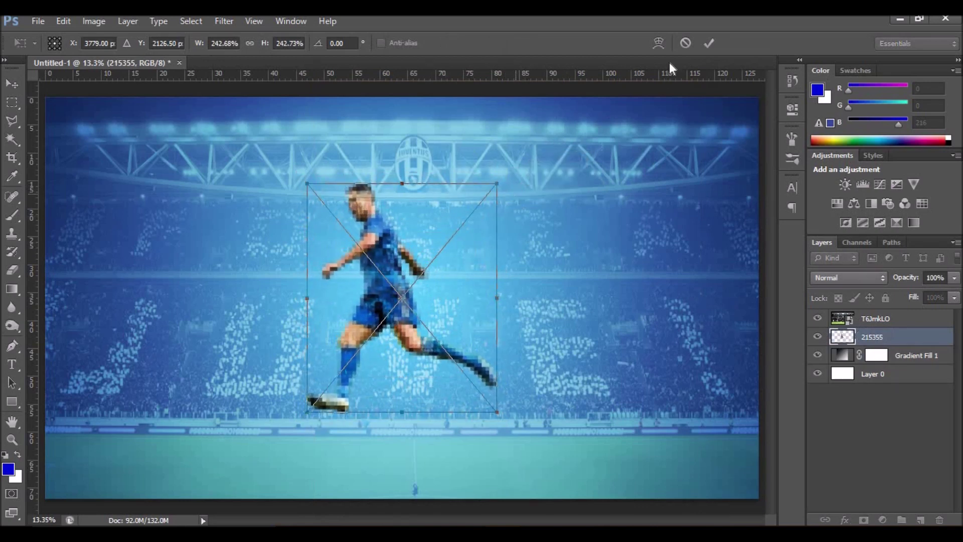
pyautogui.click(708, 43)
pyautogui.moveTo(415, 266); pyautogui.dragTo(446, 285)
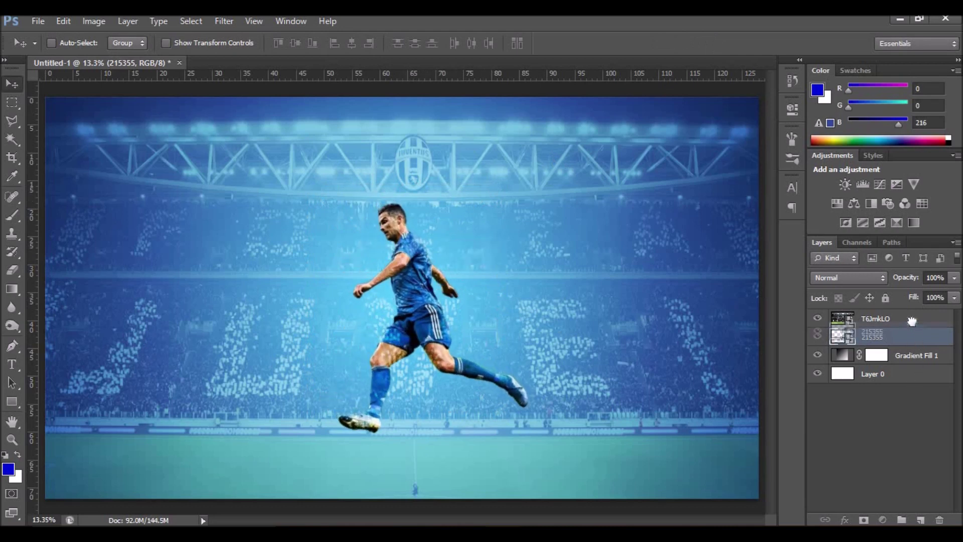
pyautogui.moveTo(915, 346); pyautogui.dragTo(873, 314)
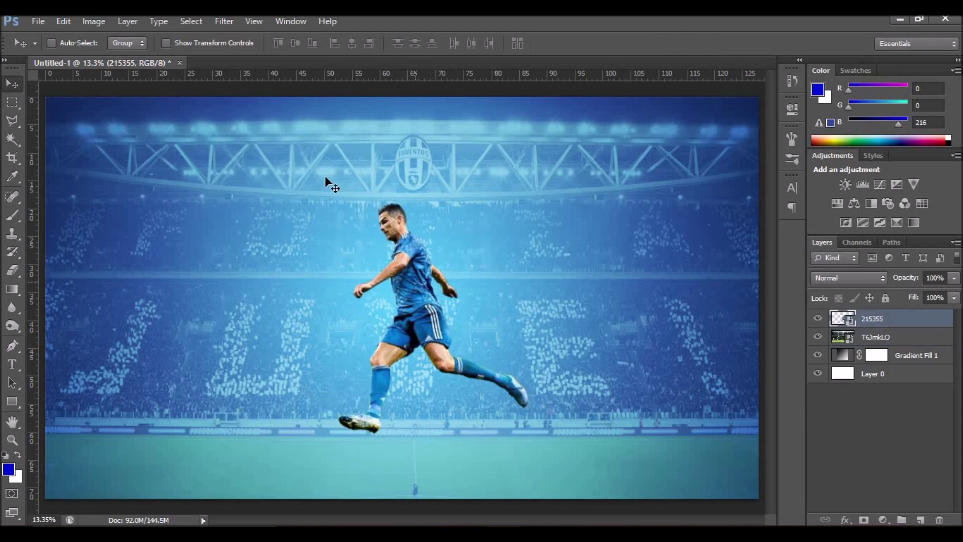
pyautogui.click(105, 25)
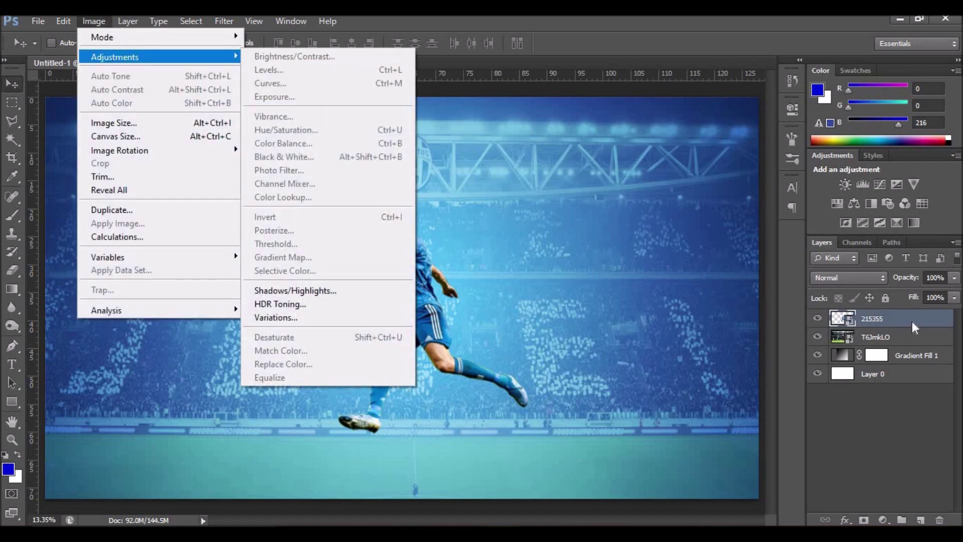
# Rasterize the player layer and apply Levels: midtones 0.85, highlights 233, output black 23
pyautogui.rightClick(910, 318)
pyautogui.click(788, 179)
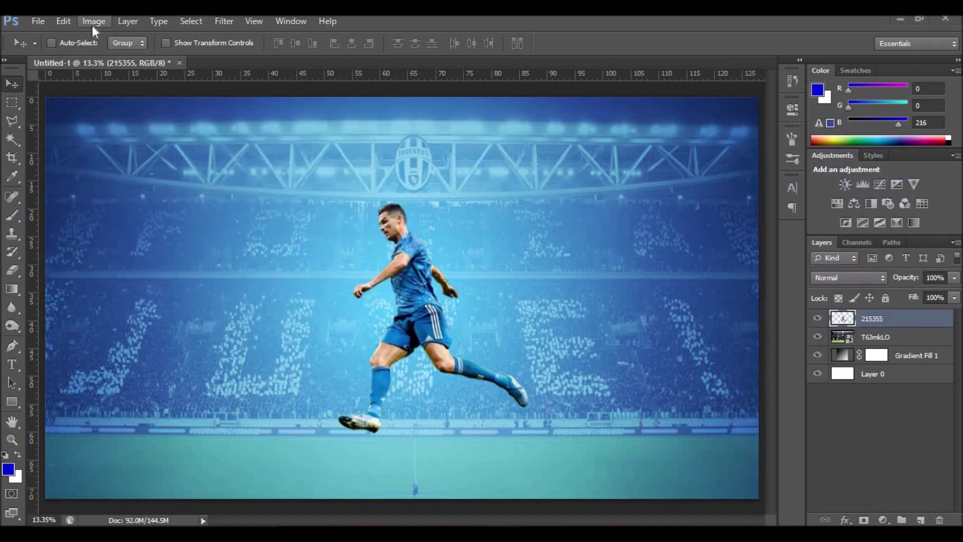
pyautogui.click(93, 22)
pyautogui.click(268, 68)
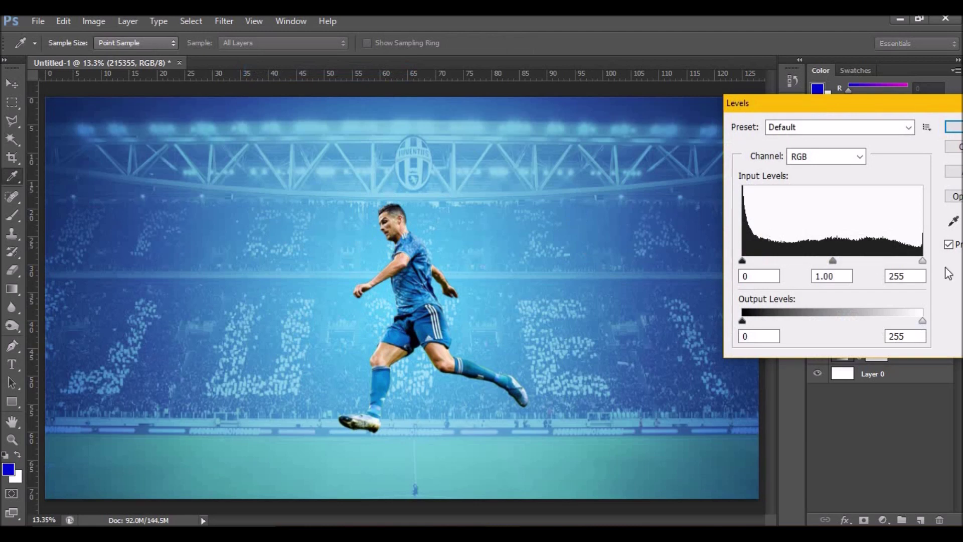
pyautogui.moveTo(832, 261); pyautogui.dragTo(841, 260)
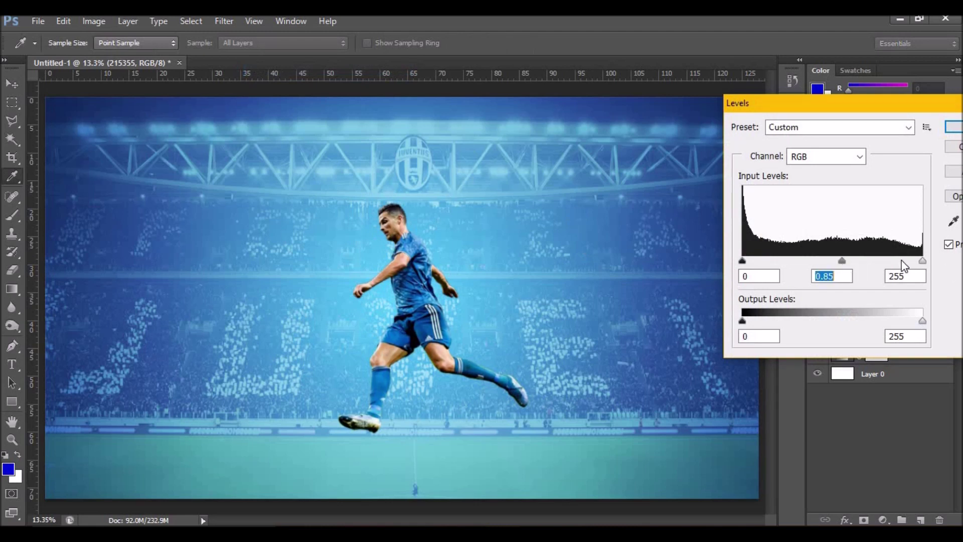
pyautogui.moveTo(919, 261); pyautogui.dragTo(906, 259)
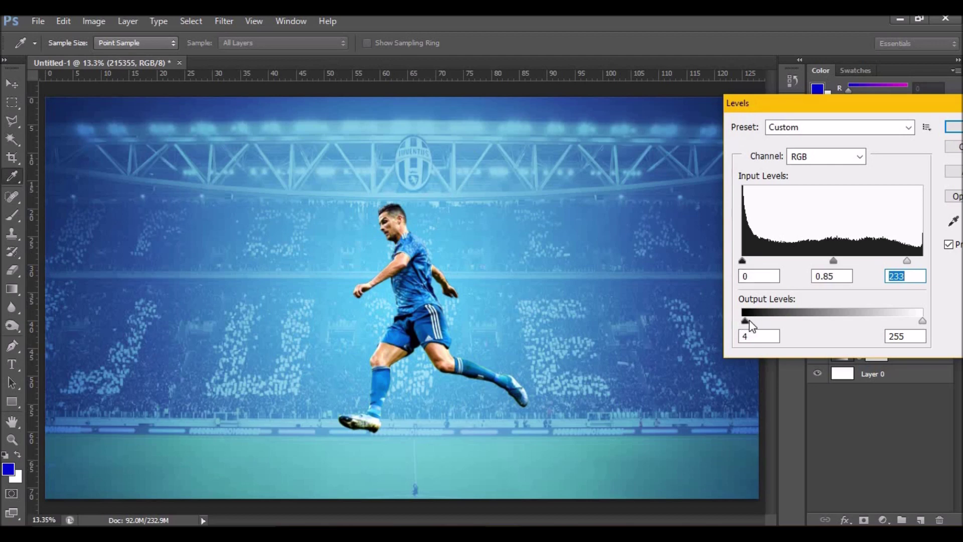
pyautogui.moveTo(750, 326); pyautogui.dragTo(760, 326)
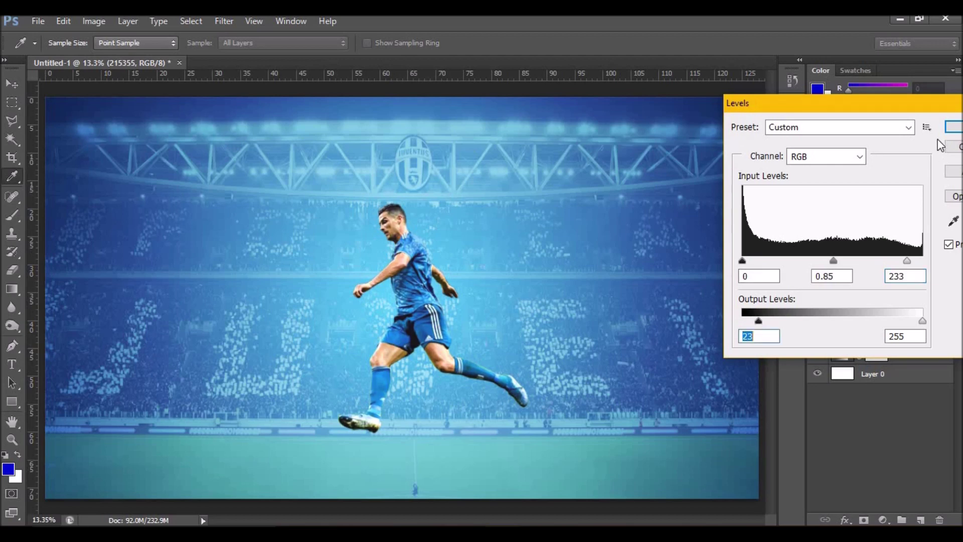
pyautogui.click(954, 129)
# Shift the cutout's hue to -10 with Hue/Saturation
pyautogui.click(93, 21)
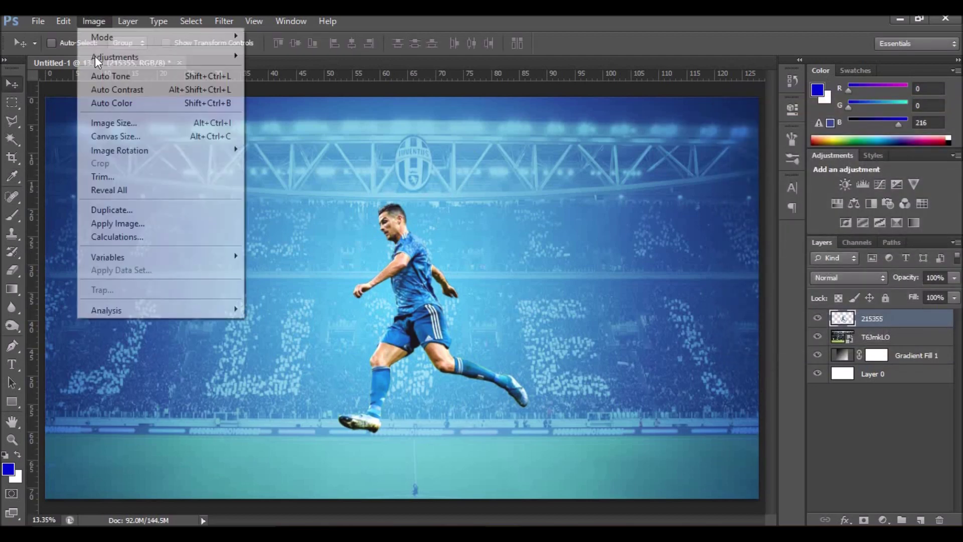
pyautogui.click(286, 130)
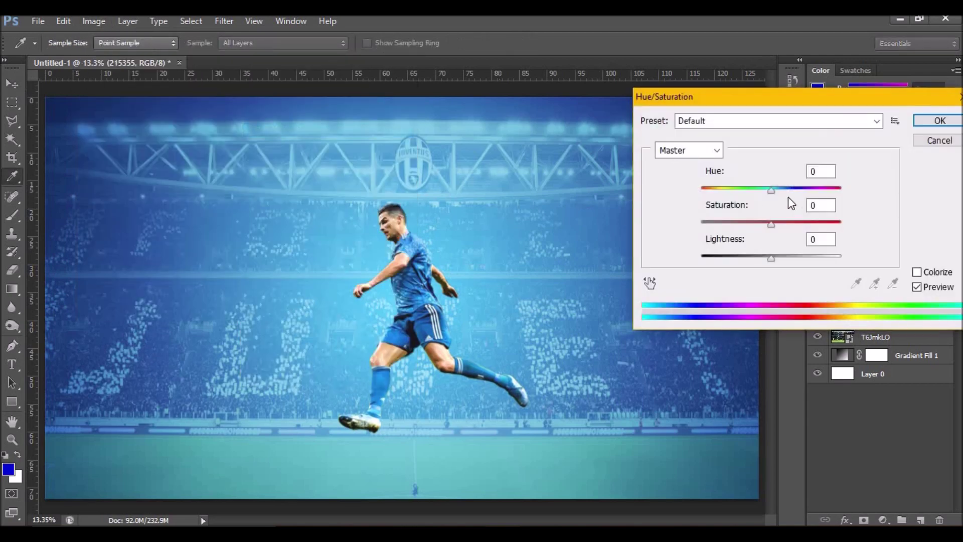
pyautogui.moveTo(771, 192); pyautogui.dragTo(763, 191)
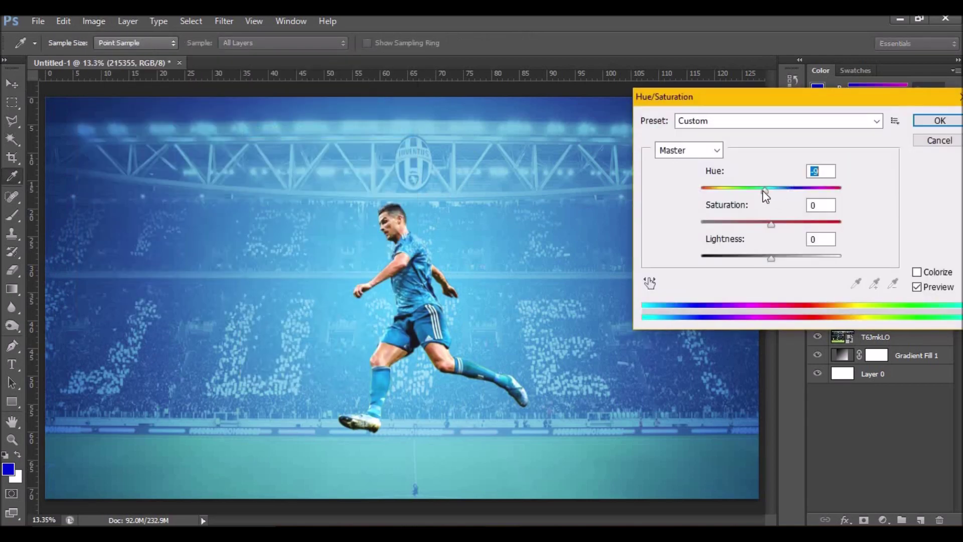
pyautogui.moveTo(762, 191); pyautogui.dragTo(764, 191)
pyautogui.click(939, 121)
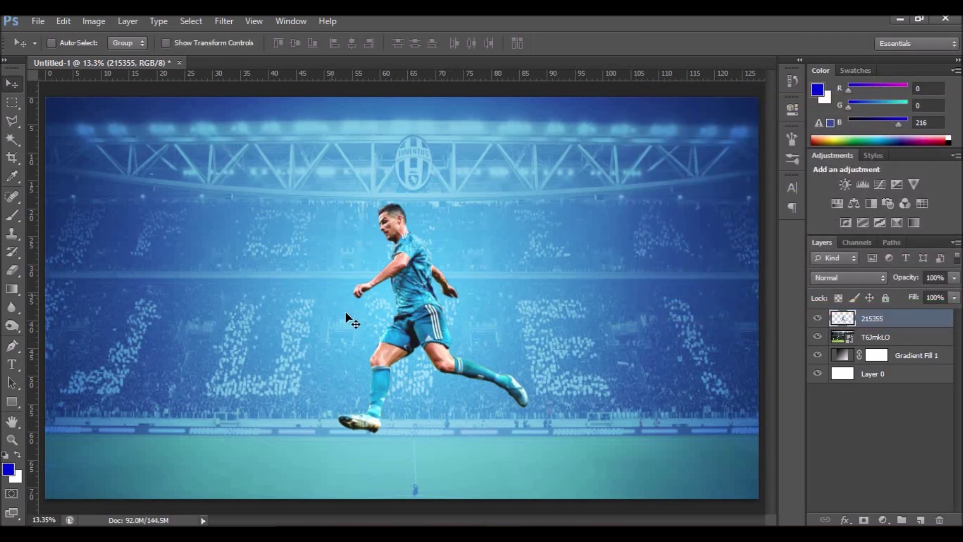
# Place Untitled-2 at about 82%, moved right, with its layer below 215355
pyautogui.click(43, 22)
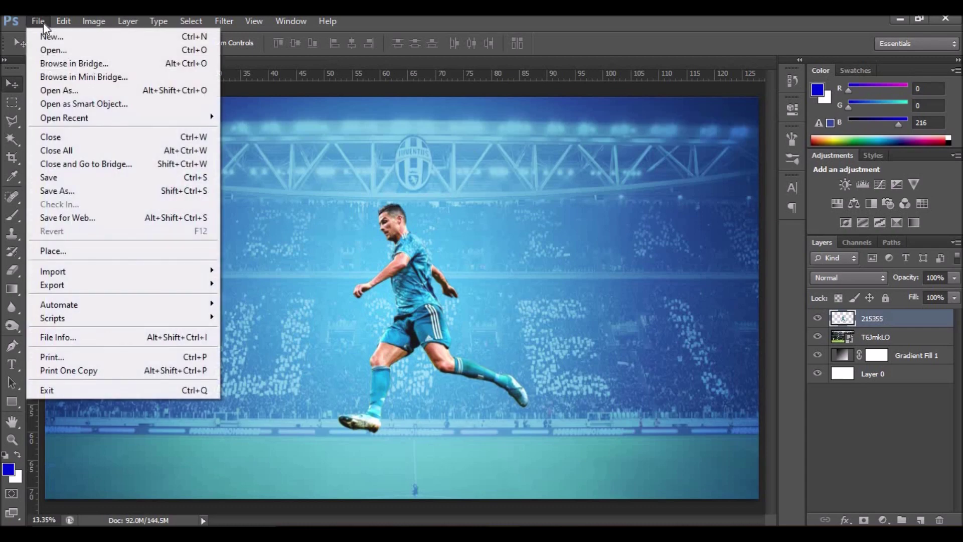
pyautogui.click(65, 250)
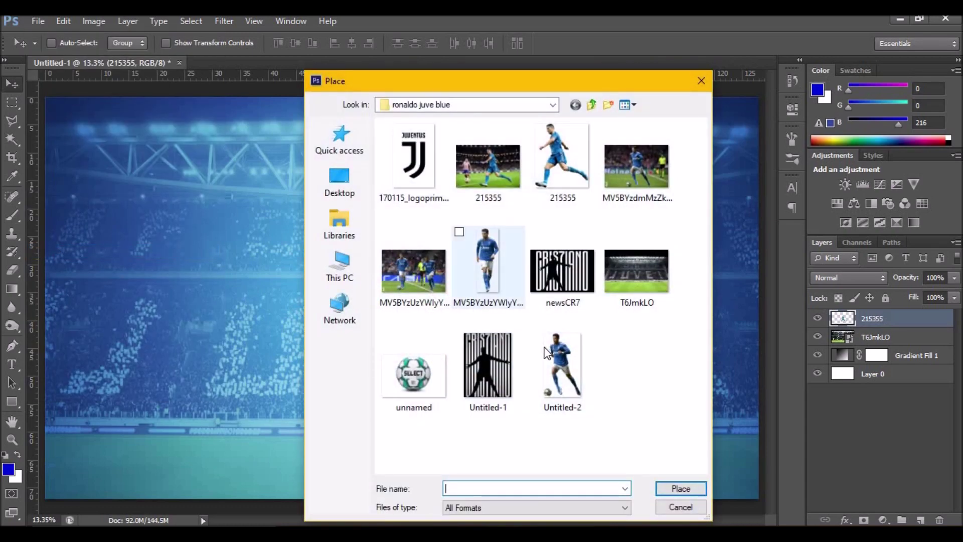
pyautogui.doubleClick(574, 359)
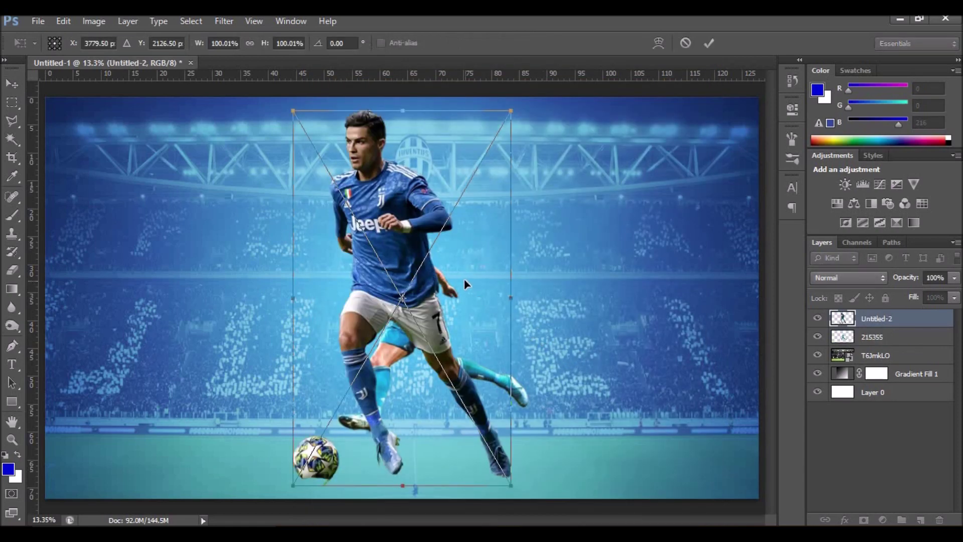
pyautogui.moveTo(511, 109); pyautogui.dragTo(468, 183)
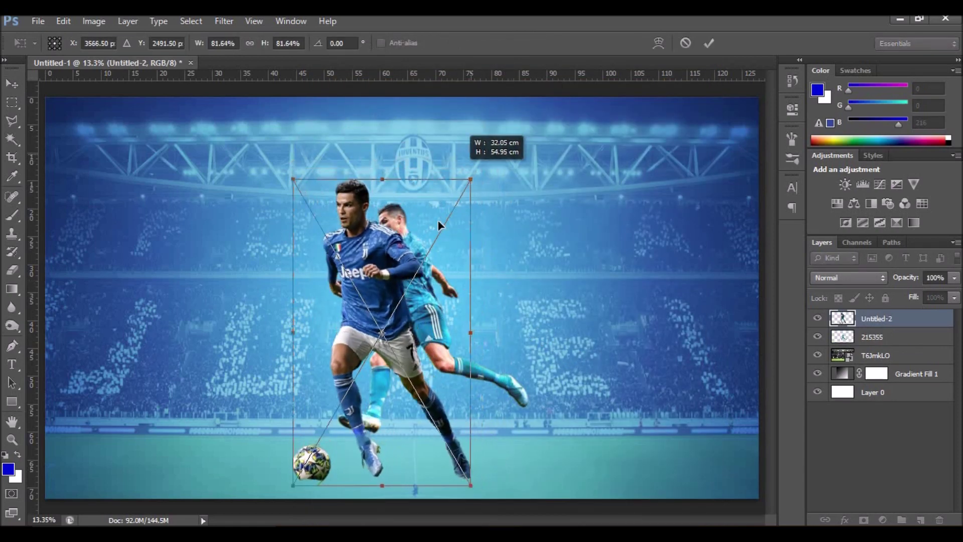
pyautogui.moveTo(509, 290)
pyautogui.mouseDown()
pyautogui.moveTo(582, 287)
pyautogui.moveTo(557, 288)
pyautogui.mouseUp()
pyautogui.click(708, 43)
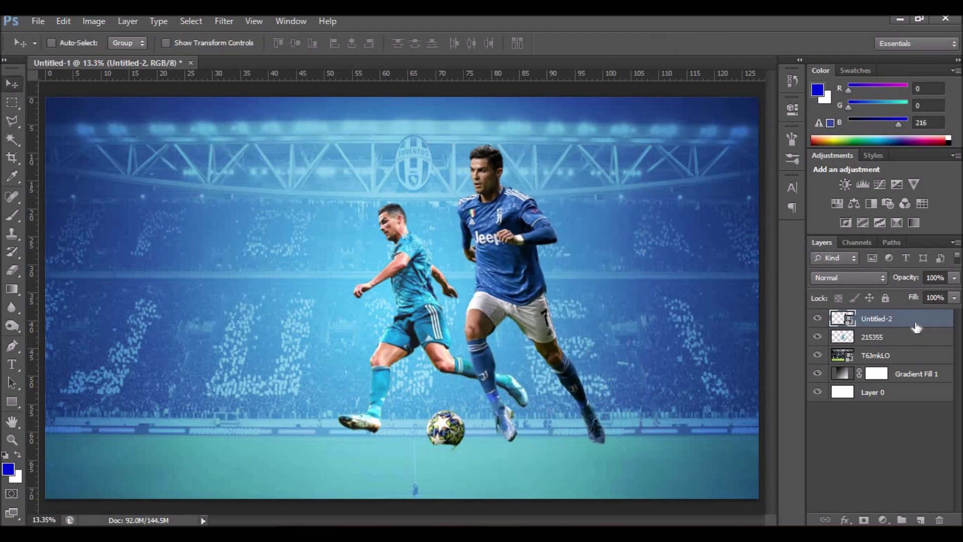
pyautogui.moveTo(915, 321); pyautogui.dragTo(916, 346)
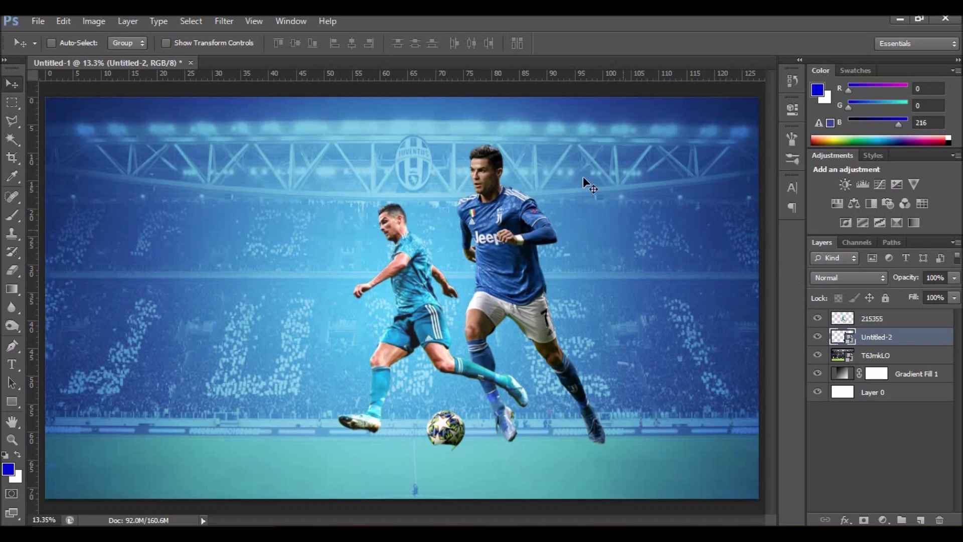
# Shrink the Untitled-2 cutout to about 77% and reposition it right of the leaping player
pyautogui.hotkey('ctrl', 't')
pyautogui.moveTo(604, 146); pyautogui.dragTo(594, 160)
pyautogui.moveTo(568, 263); pyautogui.dragTo(587, 256)
pyautogui.click(709, 43)
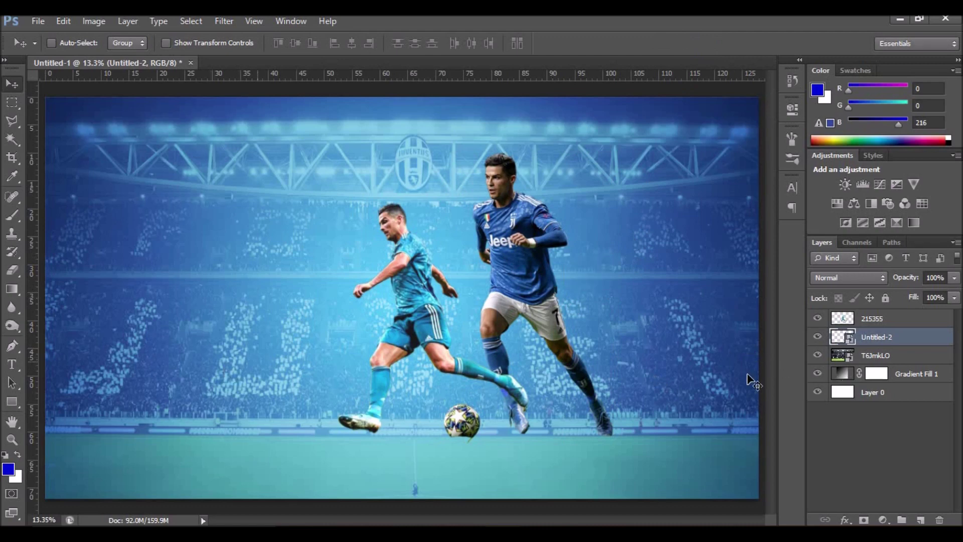
# Rasterize the Untitled-2 layer and set up a 127 px eraser
pyautogui.rightClick(906, 346)
pyautogui.click(820, 178)
pyautogui.press('e')
pyautogui.rightClick(453, 414)
pyautogui.moveTo(553, 374); pyautogui.dragTo(547, 373)
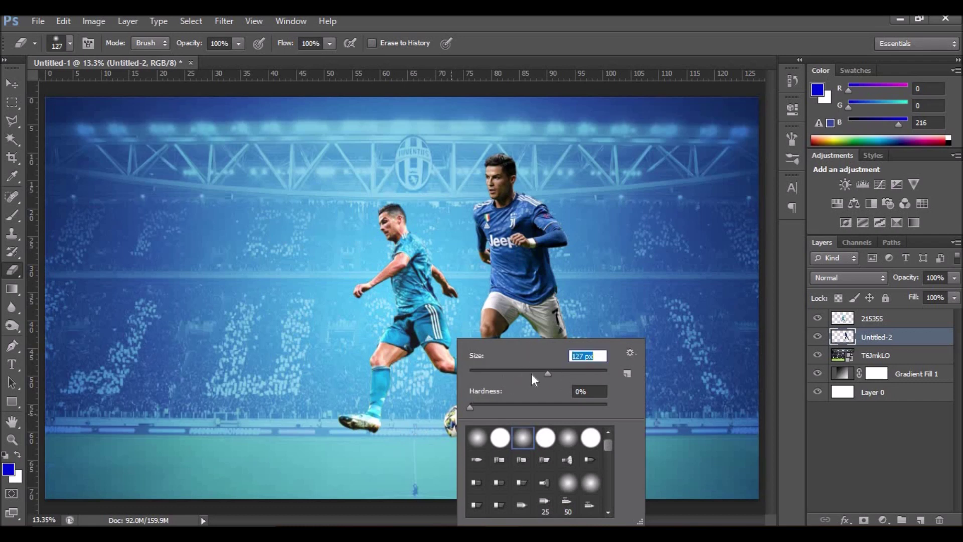
# Erase the soccer ball near the players' feet and set Untitled-2 to Overlay
pyautogui.press('Return')
pyautogui.moveTo(452, 421); pyautogui.dragTo(464, 424)
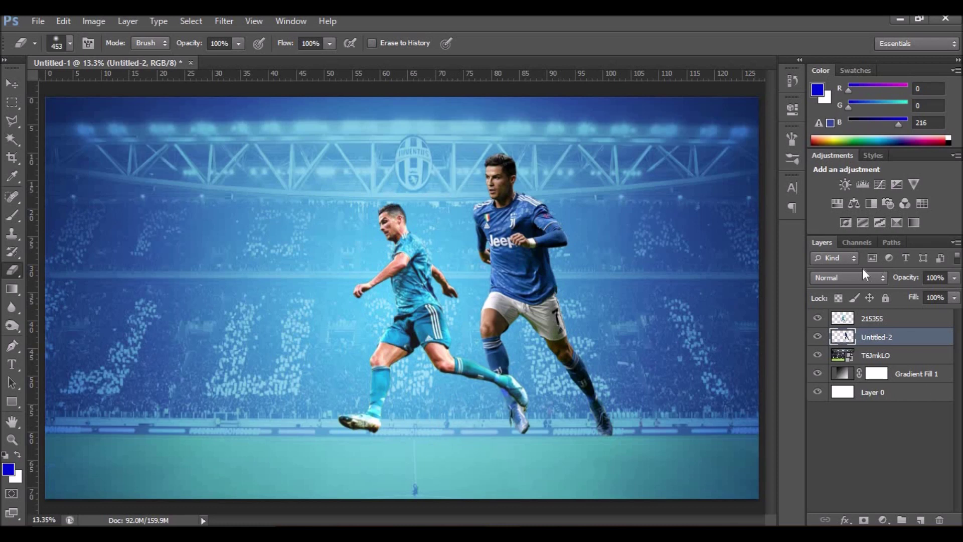
pyautogui.click(847, 275)
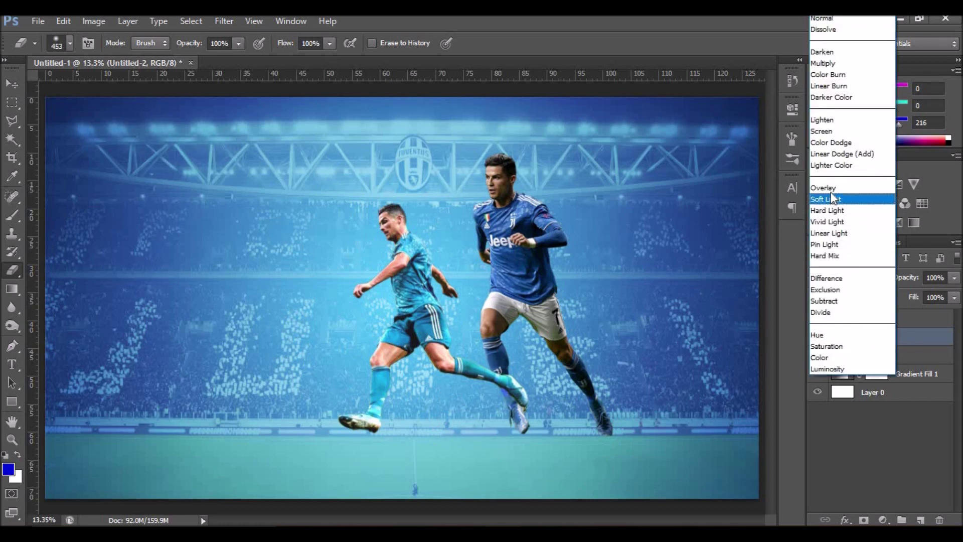
pyautogui.click(831, 191)
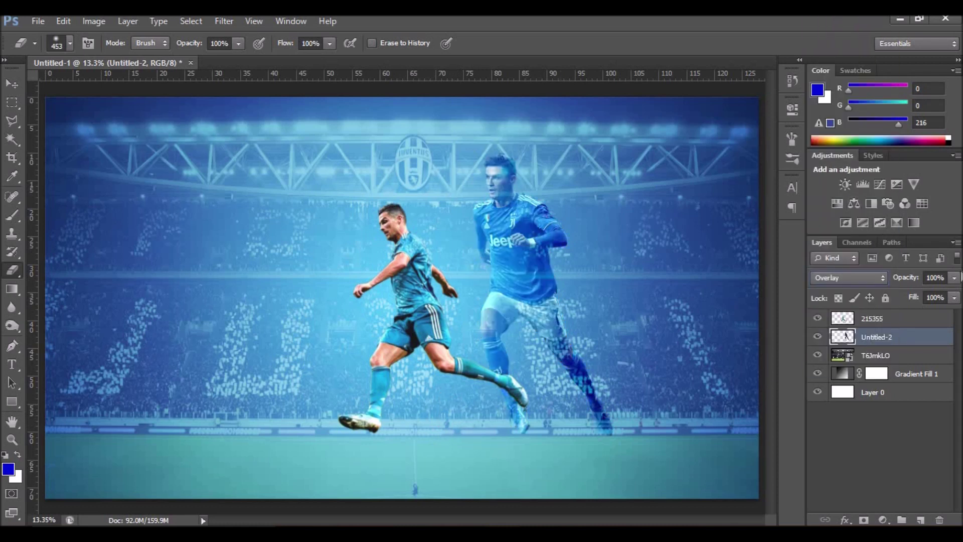
# Apply Levels to Untitled-2, darkening shadows and lifting output black
pyautogui.click(96, 21)
pyautogui.moveTo(114, 56)
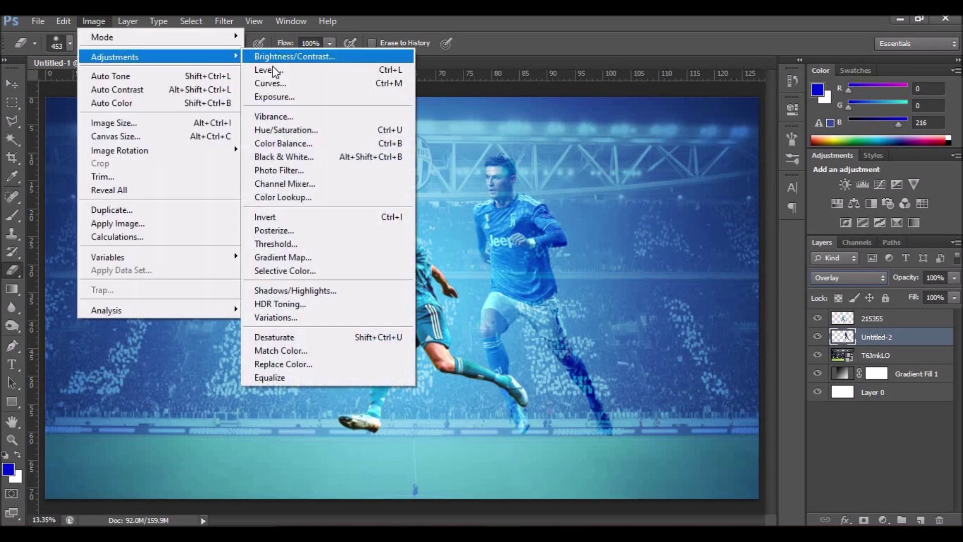
pyautogui.click(271, 70)
pyautogui.moveTo(744, 265); pyautogui.dragTo(776, 264)
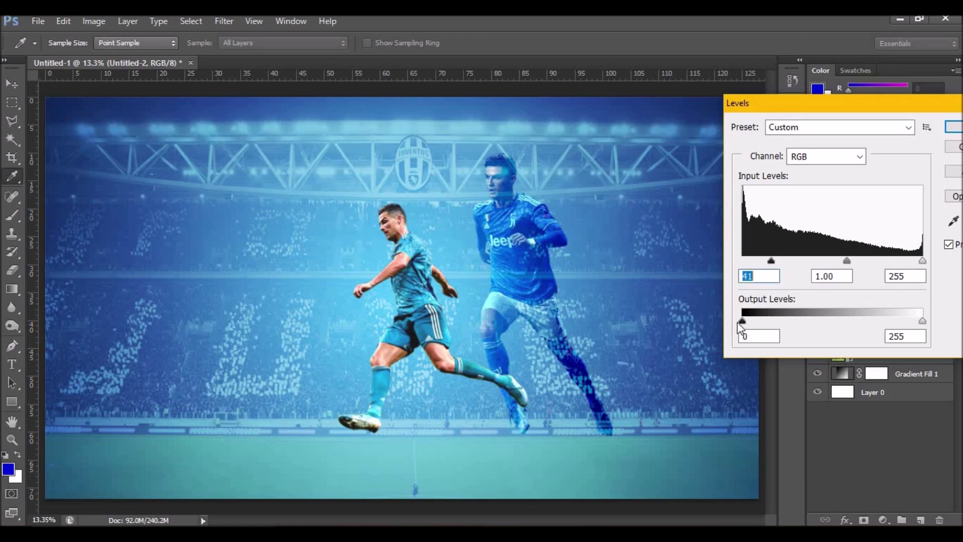
pyautogui.moveTo(743, 321); pyautogui.dragTo(754, 321)
pyautogui.press('Tab')
pyautogui.press('Tab')
pyautogui.press('Tab')
pyautogui.click(952, 132)
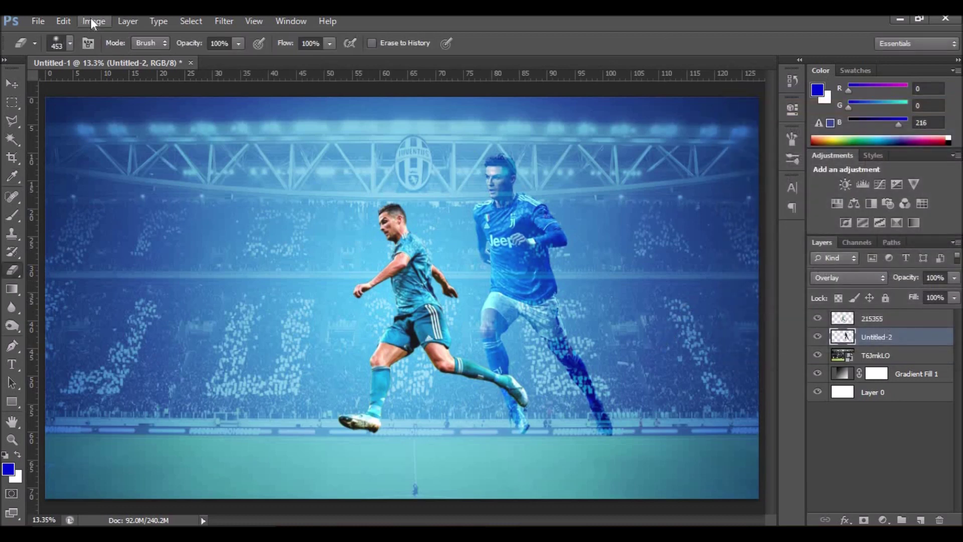
# Shift the Untitled-2 cutout's hue slightly toward cyan
pyautogui.click(93, 21)
pyautogui.click(288, 130)
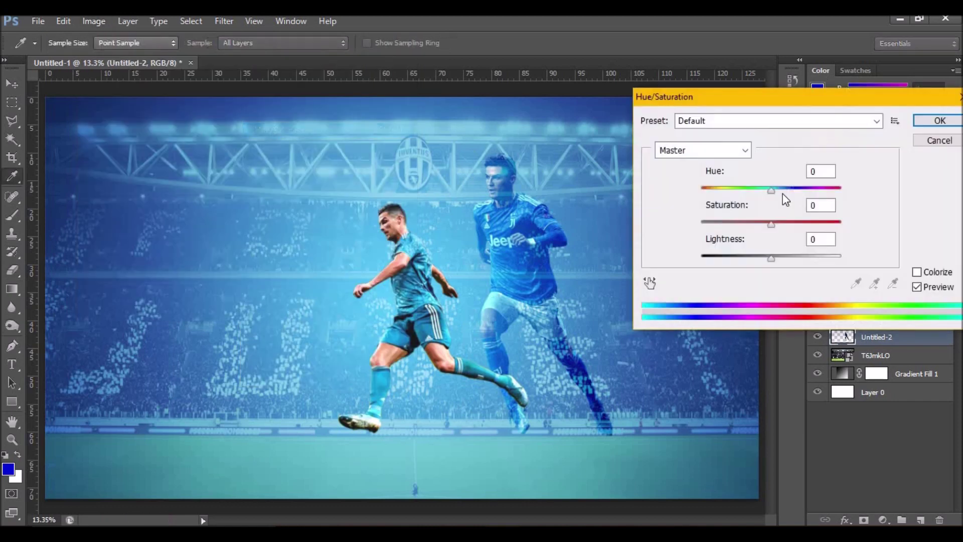
pyautogui.moveTo(770, 189); pyautogui.dragTo(759, 191)
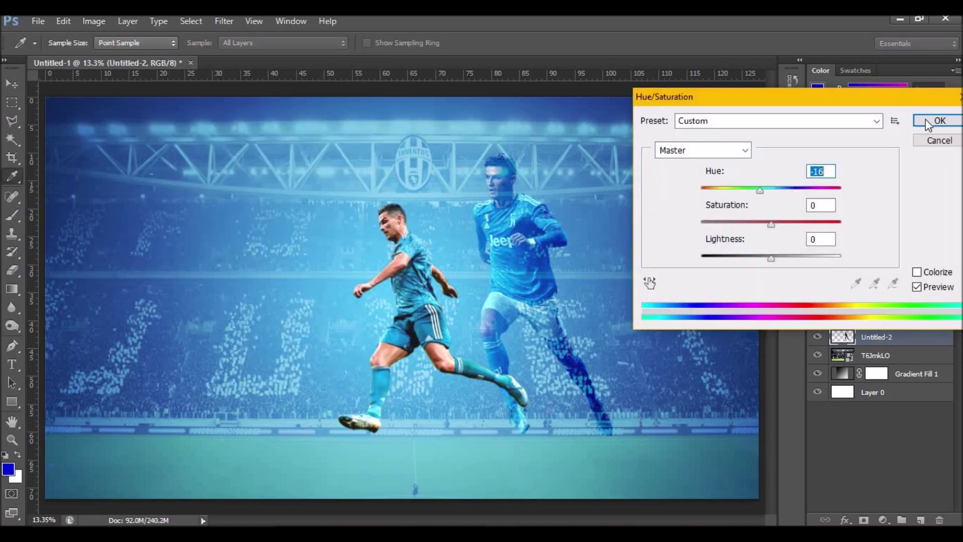
pyautogui.click(919, 120)
pyautogui.press('e')
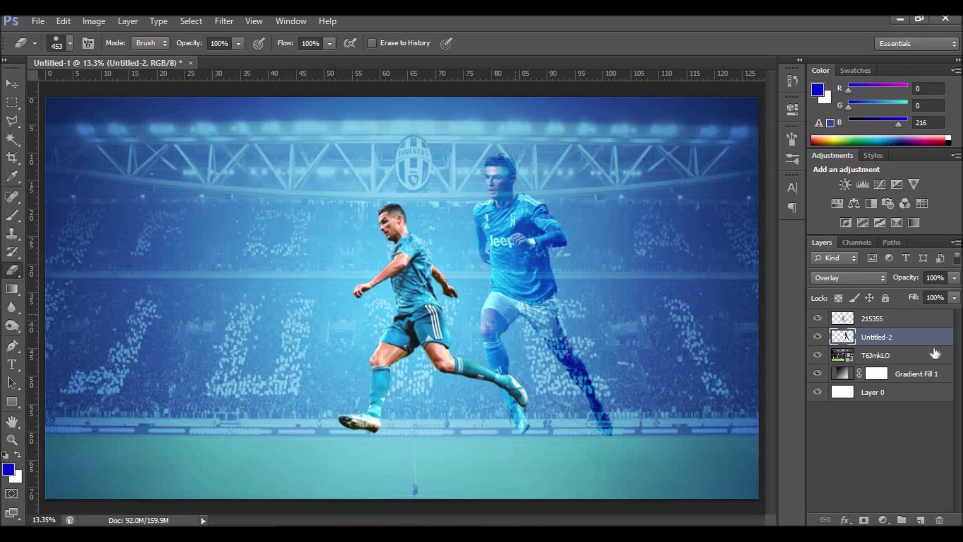
# Enlarge the front Ronaldo cutout 215355 to about 106%, shifted up and left
pyautogui.click(17, 88)
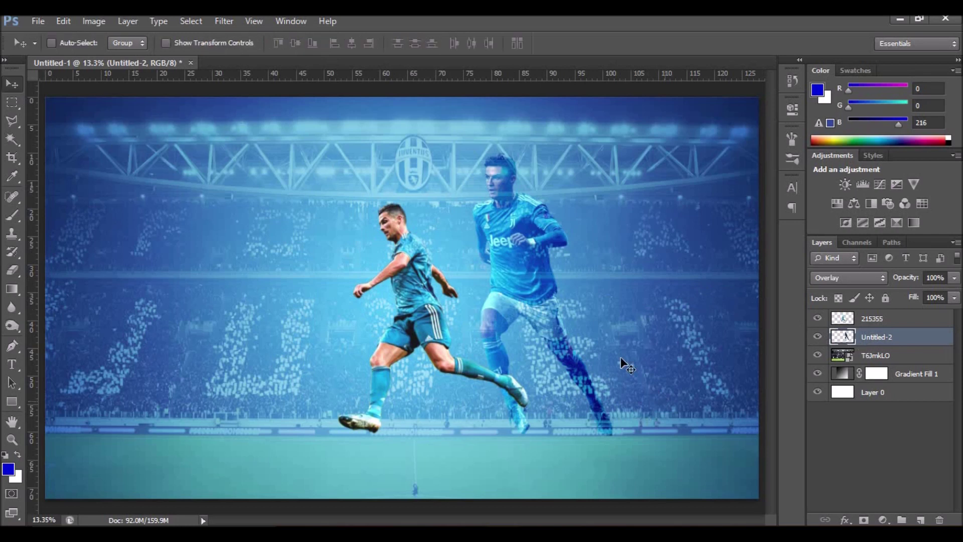
pyautogui.click(853, 321)
pyautogui.hotkey('ctrl', 't')
pyautogui.moveTo(339, 200); pyautogui.dragTo(313, 194)
pyautogui.click(709, 42)
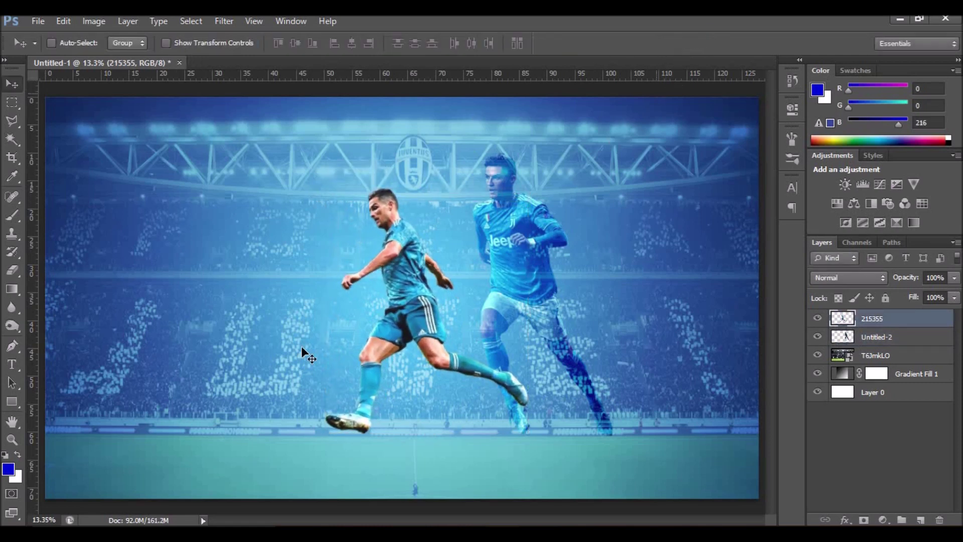
pyautogui.click(43, 23)
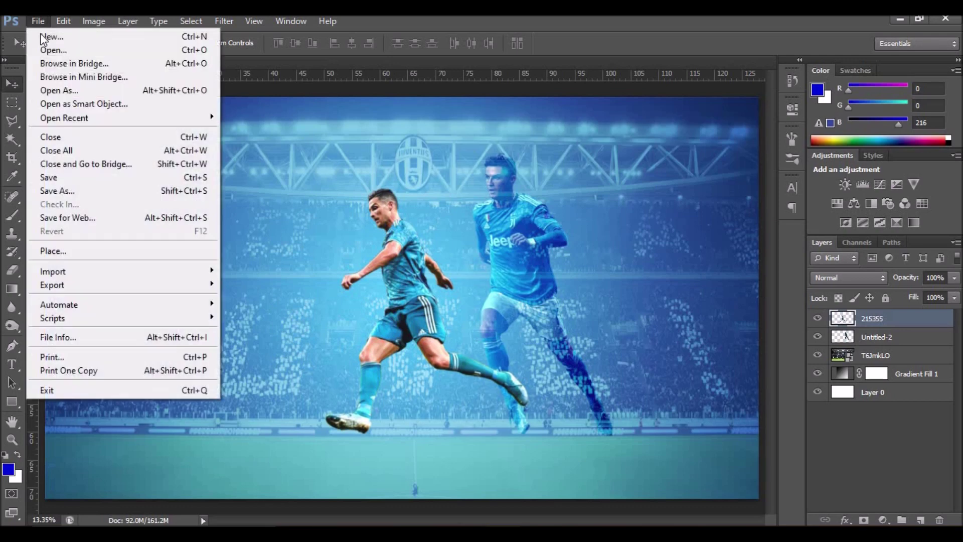
# Place the football image, enlarged and moved down-left
pyautogui.click(58, 254)
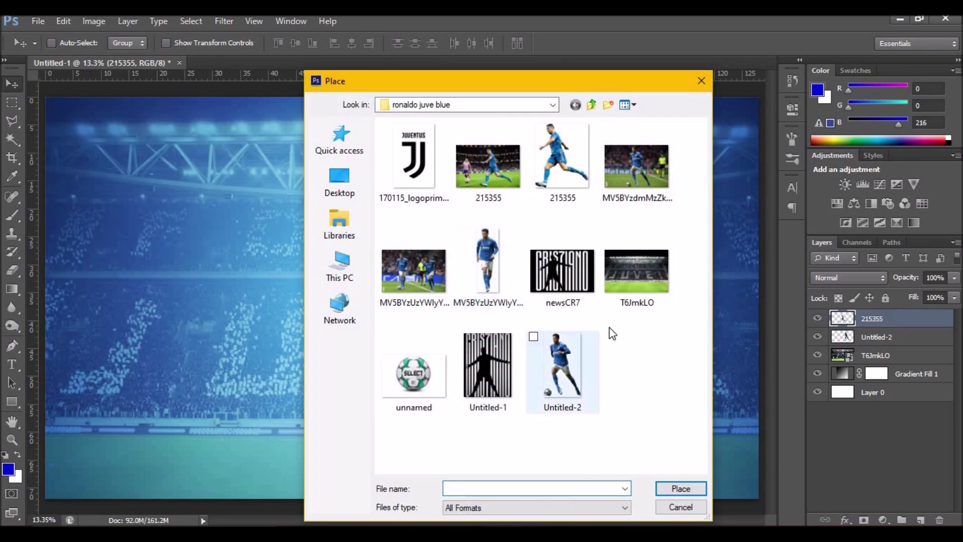
pyautogui.doubleClick(421, 373)
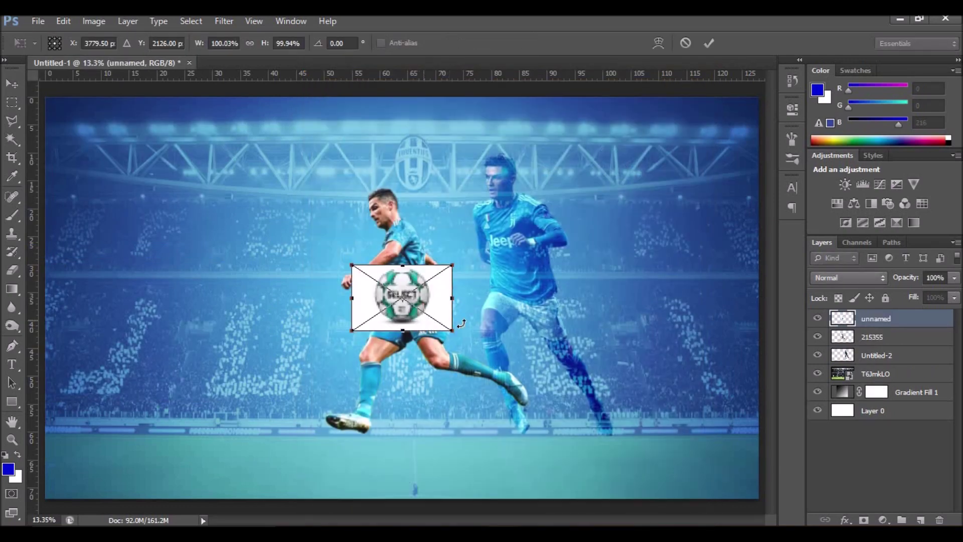
pyautogui.moveTo(468, 344); pyautogui.dragTo(497, 332)
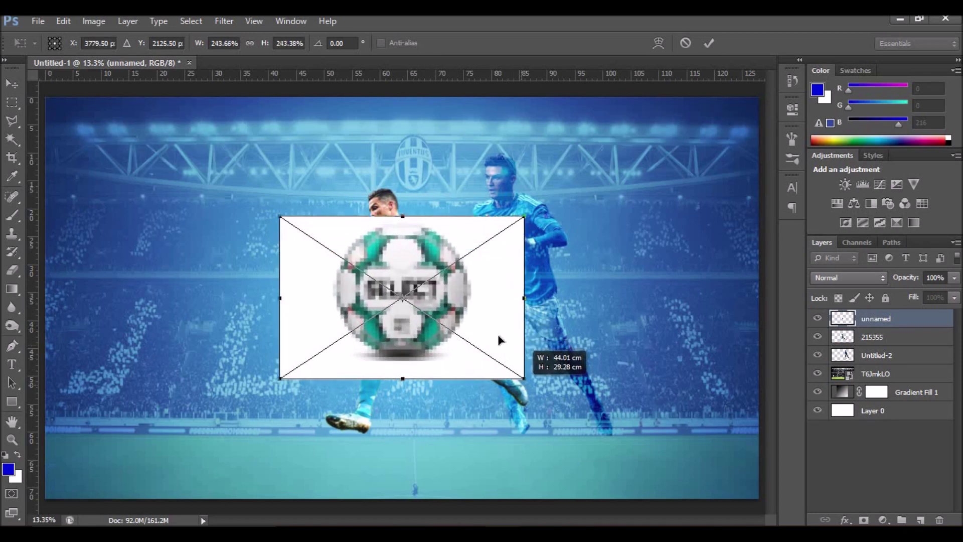
pyautogui.moveTo(383, 386); pyautogui.dragTo(279, 441)
pyautogui.click(709, 43)
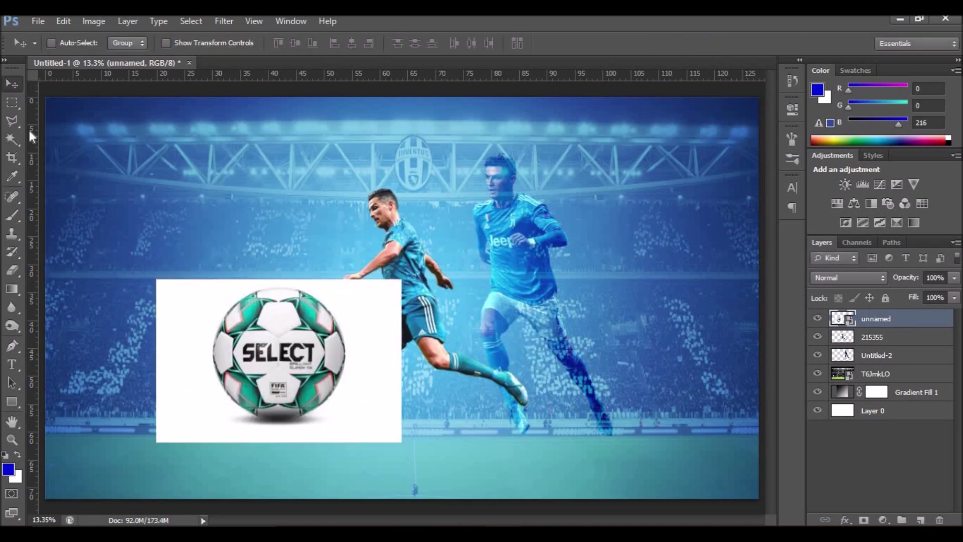
# Mask the football with an elliptical selection to remove its white background
pyautogui.click(12, 103)
pyautogui.hotkey('shift', 'm')
pyautogui.moveTo(240, 325); pyautogui.dragTo(305, 362)
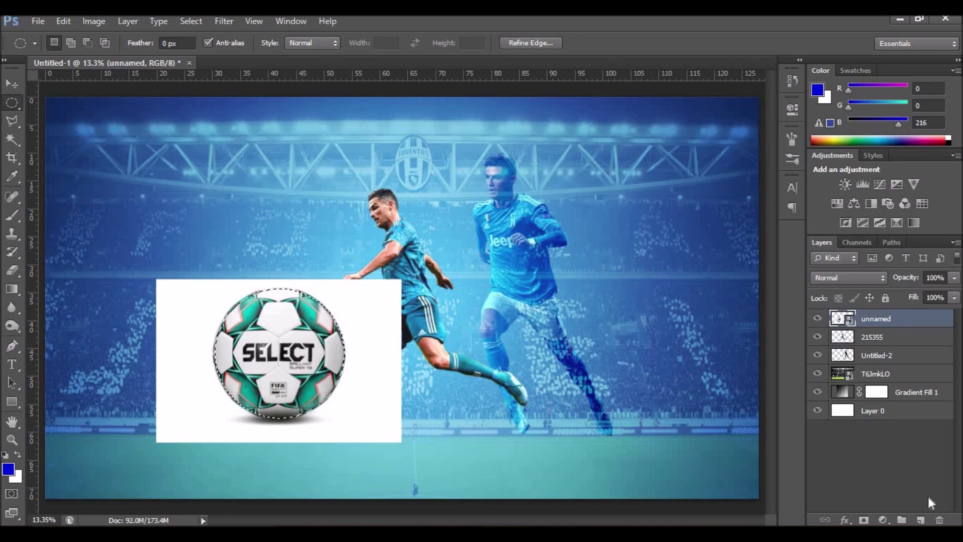
pyautogui.click(864, 520)
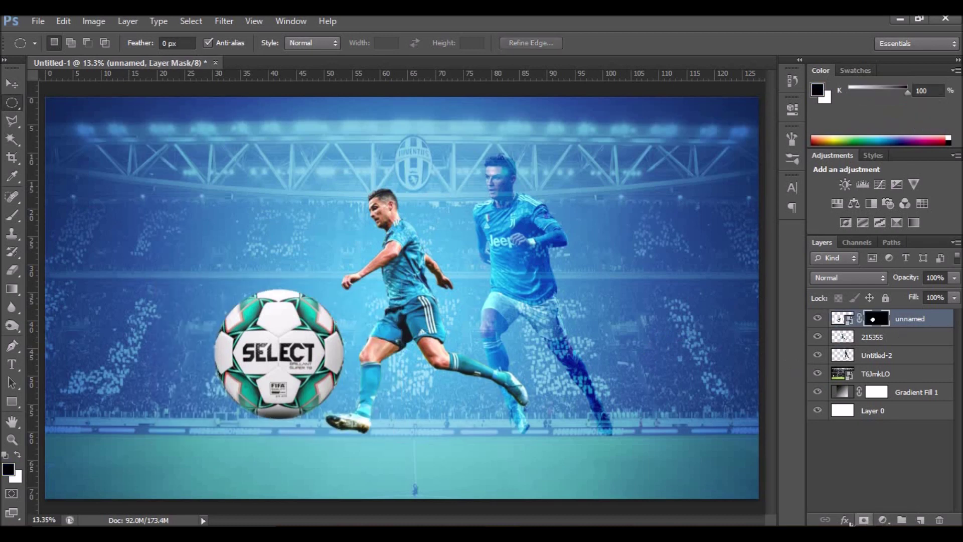
# Shrink the football to about 57% and move it down-left, then right
pyautogui.click(12, 83)
pyautogui.moveTo(281, 351); pyautogui.dragTo(264, 363)
pyautogui.hotkey('ctrl', 't')
pyautogui.moveTo(384, 290); pyautogui.dragTo(280, 360)
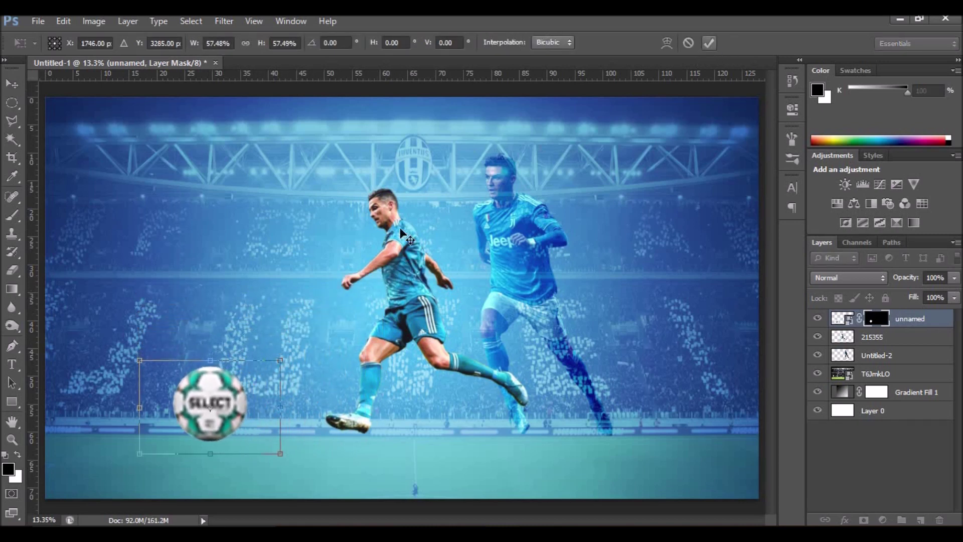
pyautogui.click(708, 43)
pyautogui.moveTo(232, 404); pyautogui.dragTo(274, 409)
# Shrink the football a bit more and move it toward Ronaldo's feet
pyautogui.hotkey('ctrl', 't')
pyautogui.moveTo(317, 358); pyautogui.dragTo(267, 388)
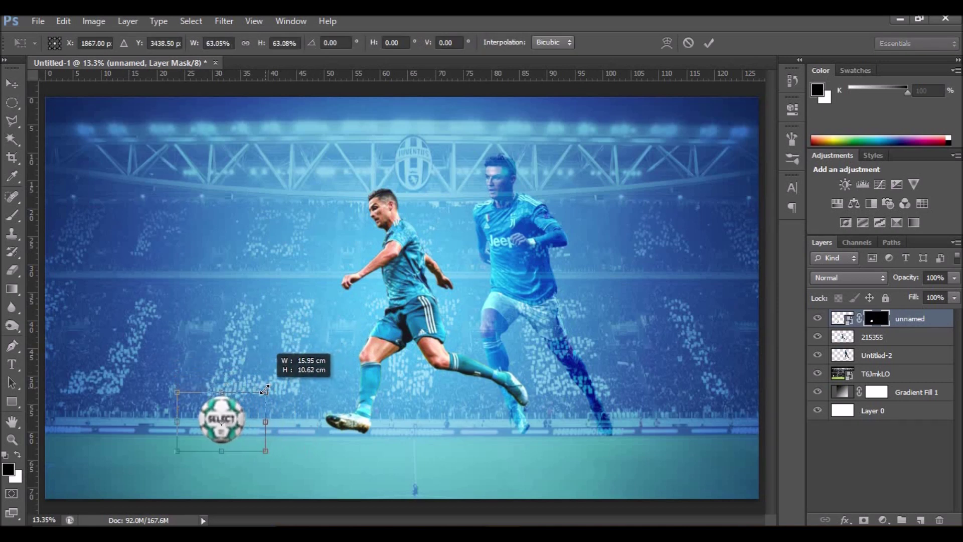
pyautogui.moveTo(267, 387); pyautogui.dragTo(268, 387)
pyautogui.click(709, 43)
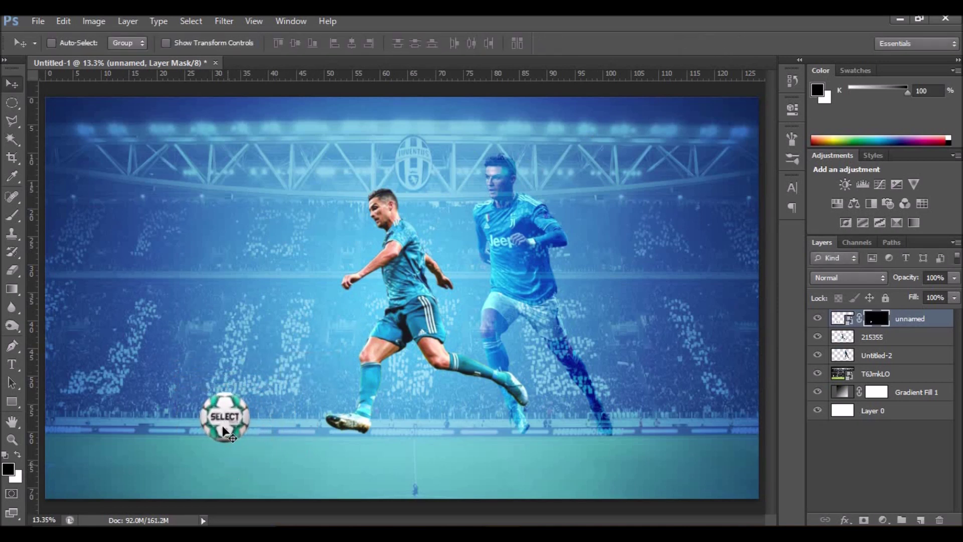
pyautogui.moveTo(223, 424); pyautogui.dragTo(265, 424)
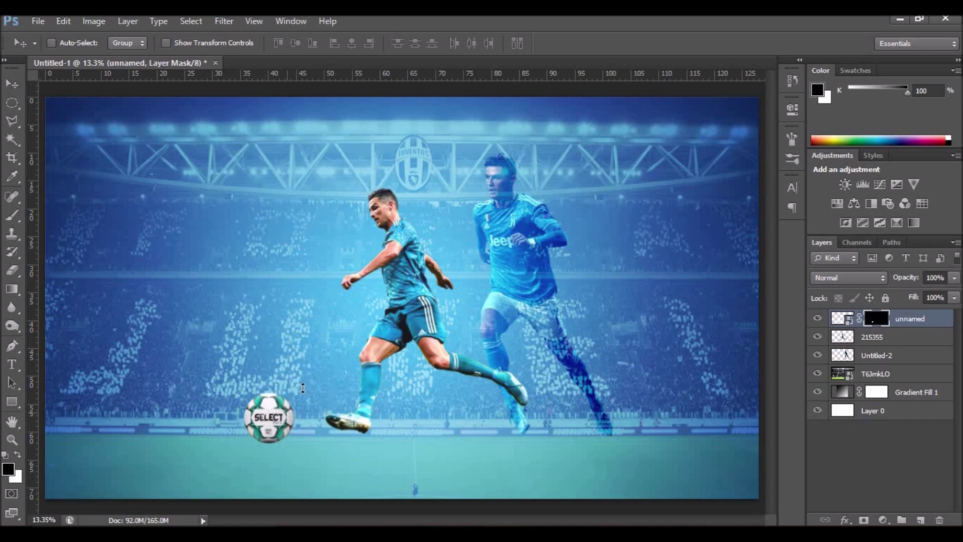
# Tilt the football about 15 degrees and nudge it slightly up-left
pyautogui.hotkey('ctrl', 't')
pyautogui.moveTo(306, 371); pyautogui.dragTo(291, 361)
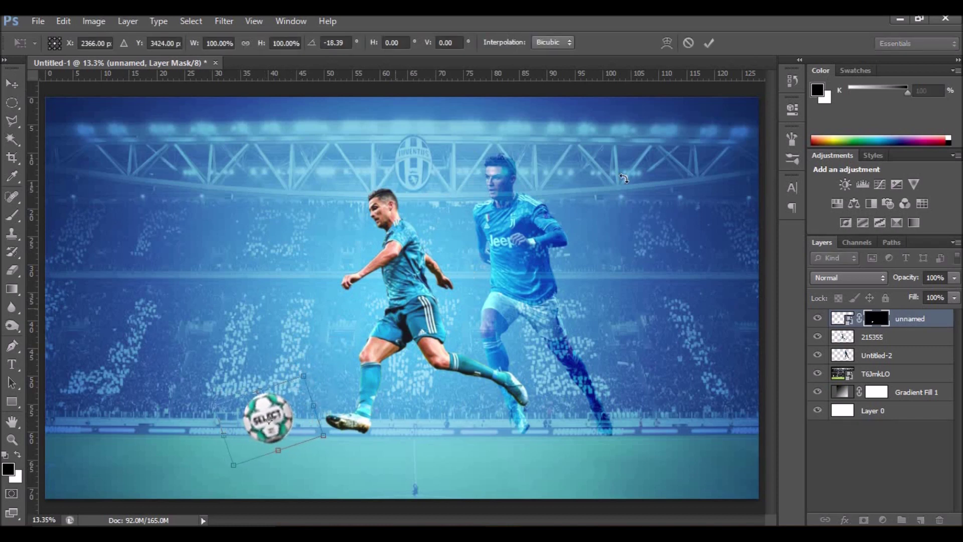
pyautogui.click(708, 43)
pyautogui.moveTo(290, 420); pyautogui.dragTo(284, 414)
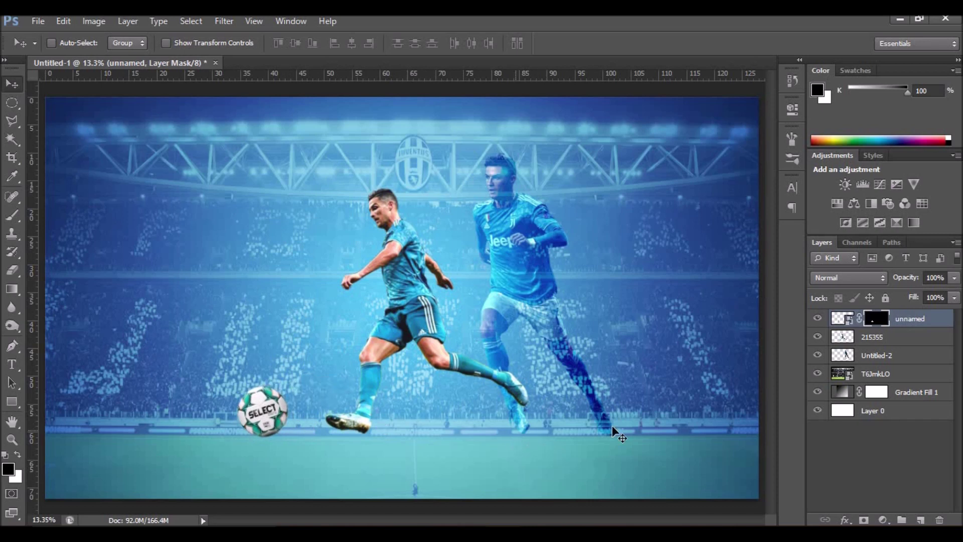
pyautogui.click(912, 377)
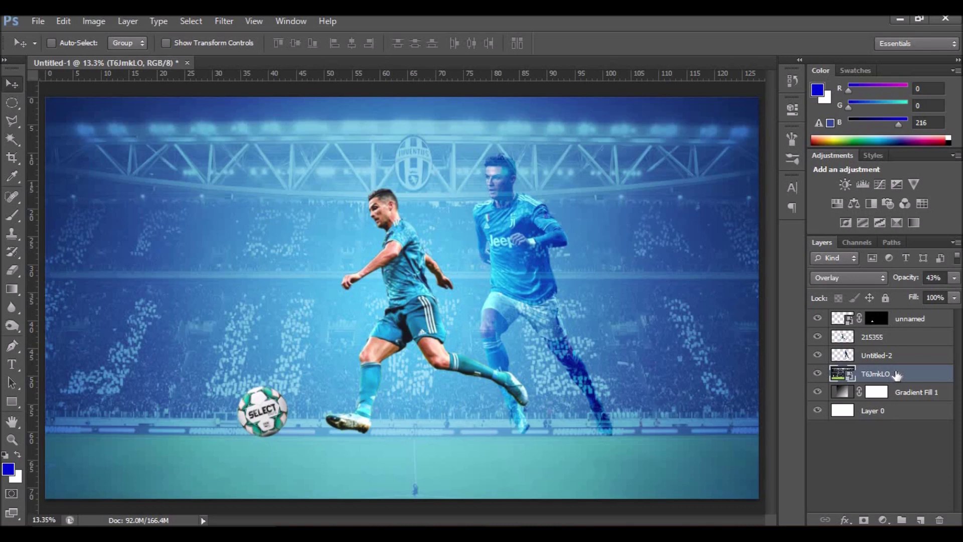
# Paint a soft black dab with a small brush on a new layer above the stadium
pyautogui.click(922, 521)
pyautogui.click(12, 216)
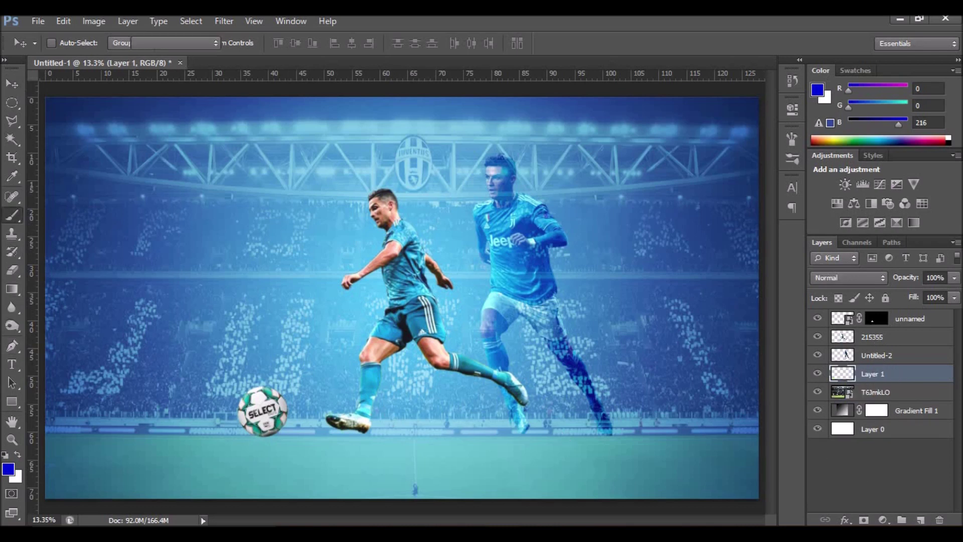
pyautogui.rightClick(363, 236)
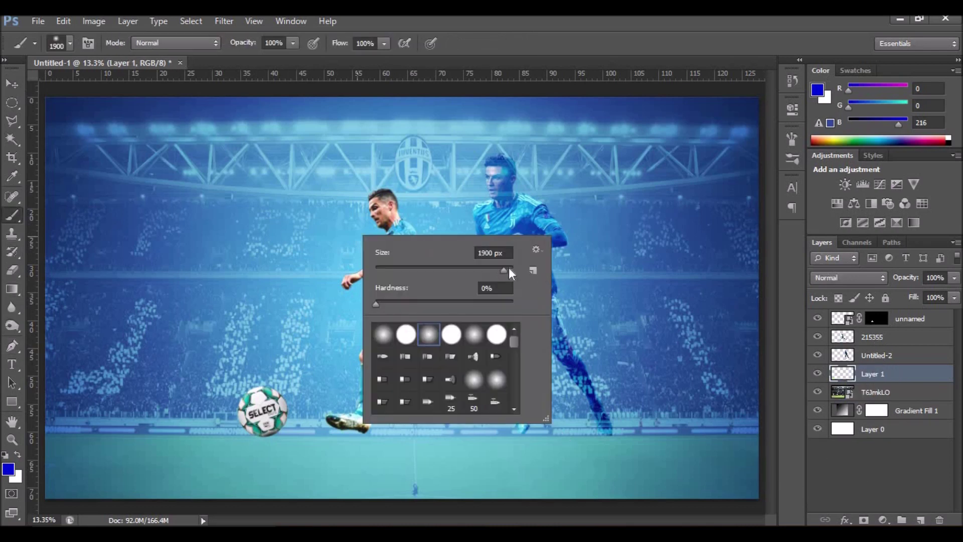
pyautogui.click(481, 269)
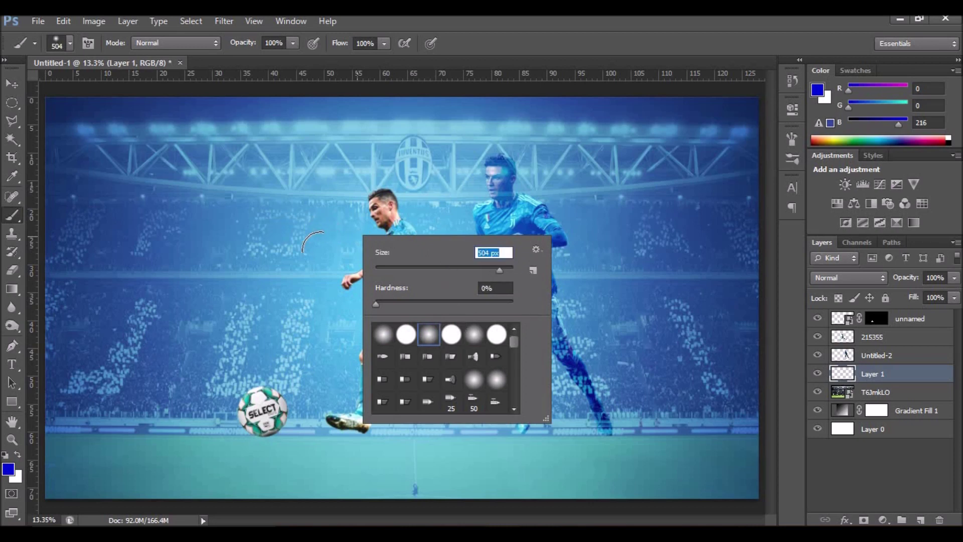
pyautogui.click(5, 456)
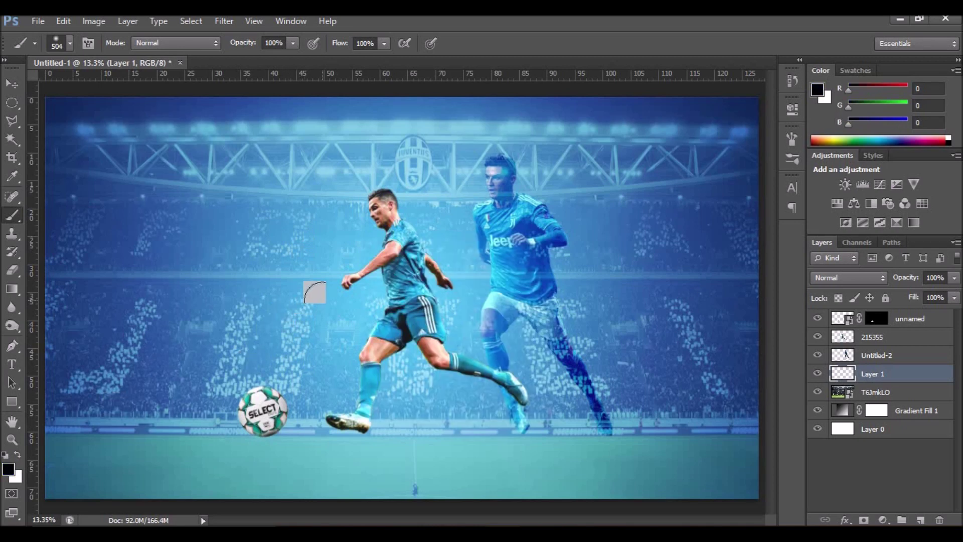
pyautogui.click(320, 300)
# Squash the black dab into a flat shadow under the football
pyautogui.press('v')
pyautogui.hotkey('ctrl', 't')
pyautogui.moveTo(322, 258)
pyautogui.mouseDown()
pyautogui.moveTo(316, 327)
pyautogui.moveTo(263, 438)
pyautogui.mouseUp()
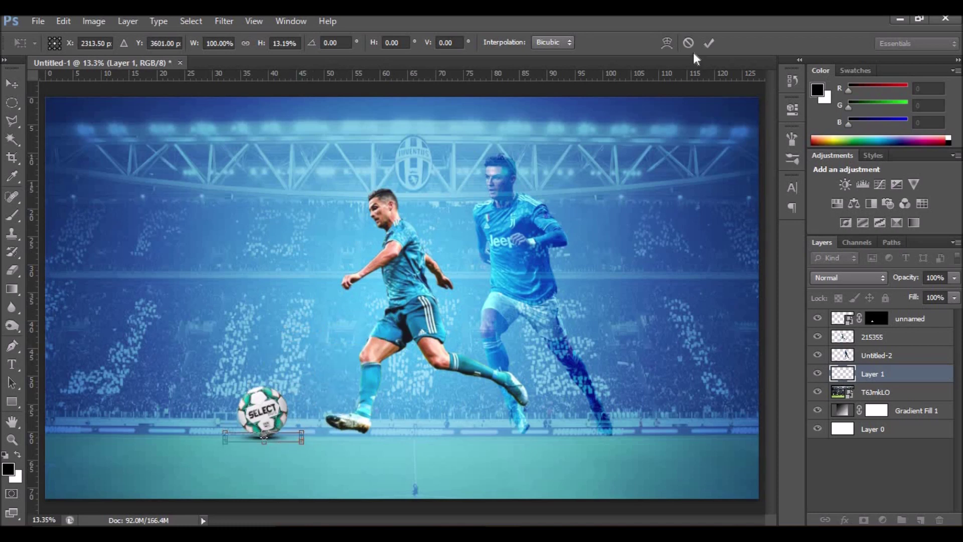
pyautogui.click(709, 43)
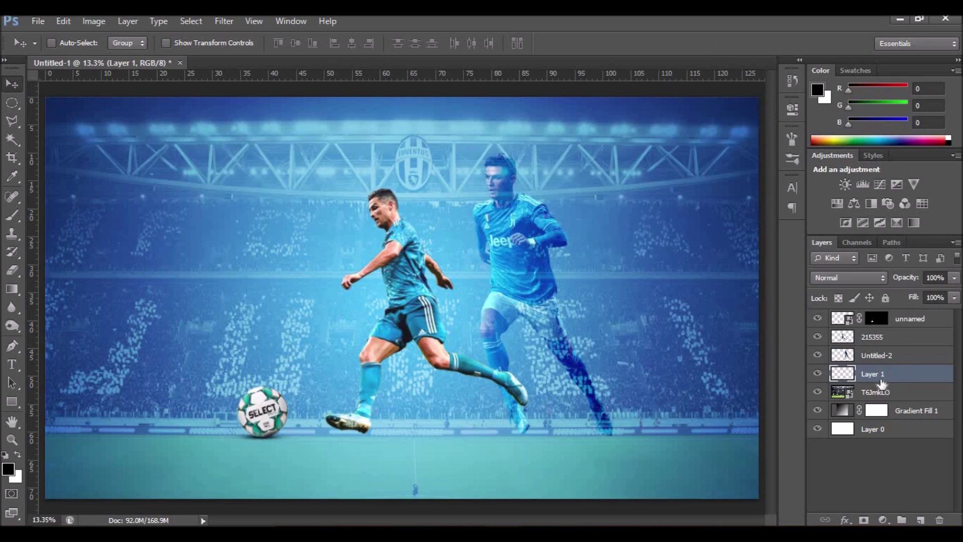
pyautogui.click(845, 321)
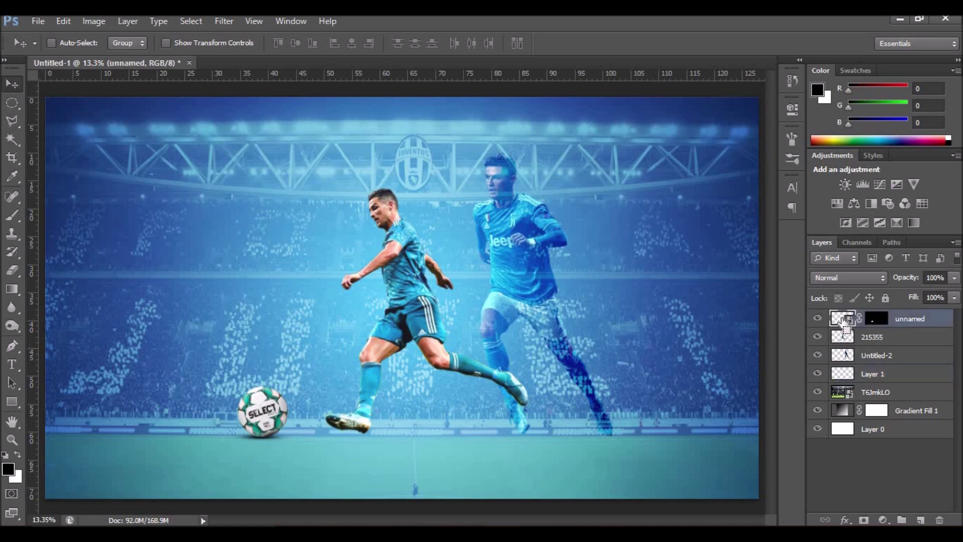
# Shrink the football slightly and nudge it a few pixels up and right
pyautogui.hotkey('ctrl', 't')
pyautogui.moveTo(318, 367); pyautogui.dragTo(307, 378)
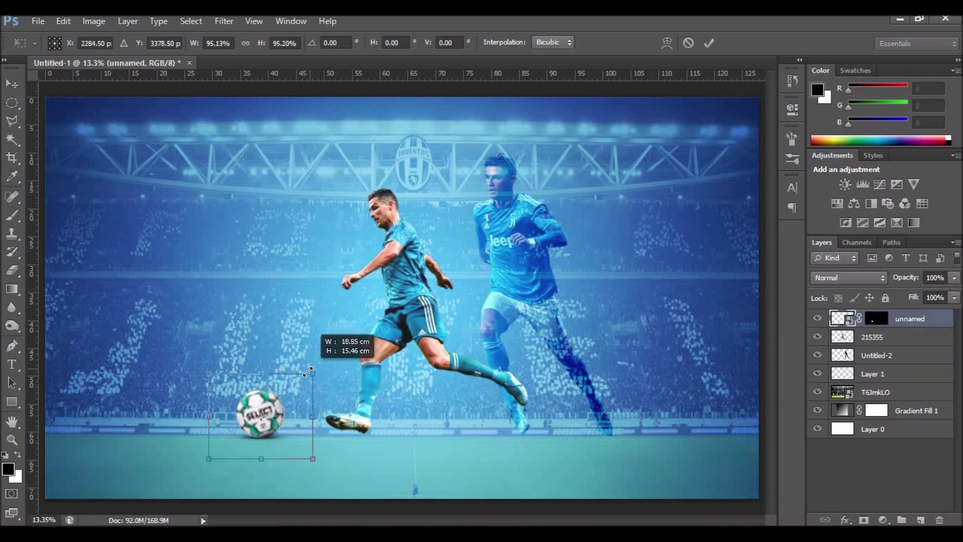
pyautogui.press('Return')
pyautogui.press('Right')
pyautogui.press('Right')
pyautogui.press('Right')
pyautogui.press('Up')
pyautogui.press('Up')
pyautogui.press('Right')
pyautogui.press('Right')
pyautogui.press('Right')
pyautogui.press('Up')
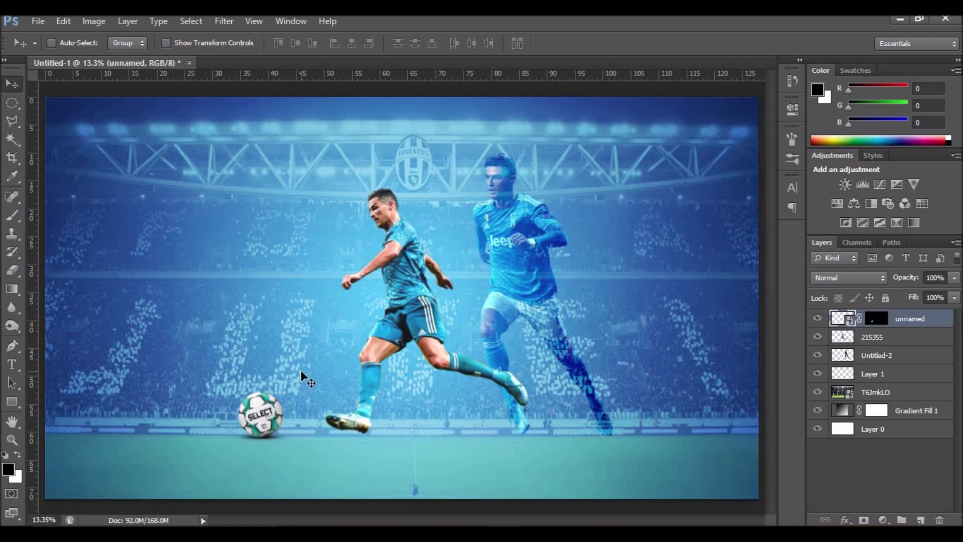
# Rasterize the football layer into plain pixels
pyautogui.click(82, 23)
pyautogui.moveTo(114, 57)
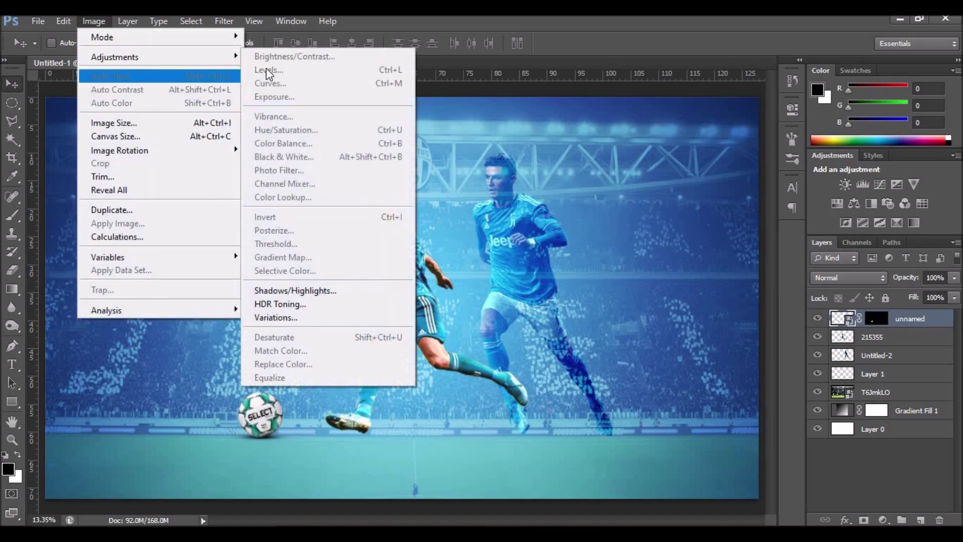
pyautogui.rightClick(841, 318)
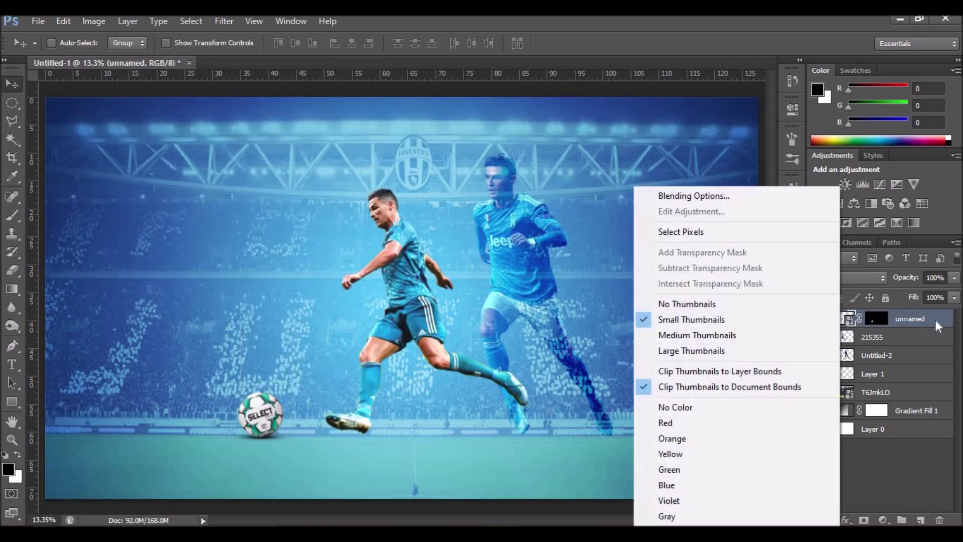
pyautogui.rightClick(943, 319)
pyautogui.click(803, 180)
# Deepen contrast with Curves by moving the black point right and adding a midtone point
pyautogui.click(94, 21)
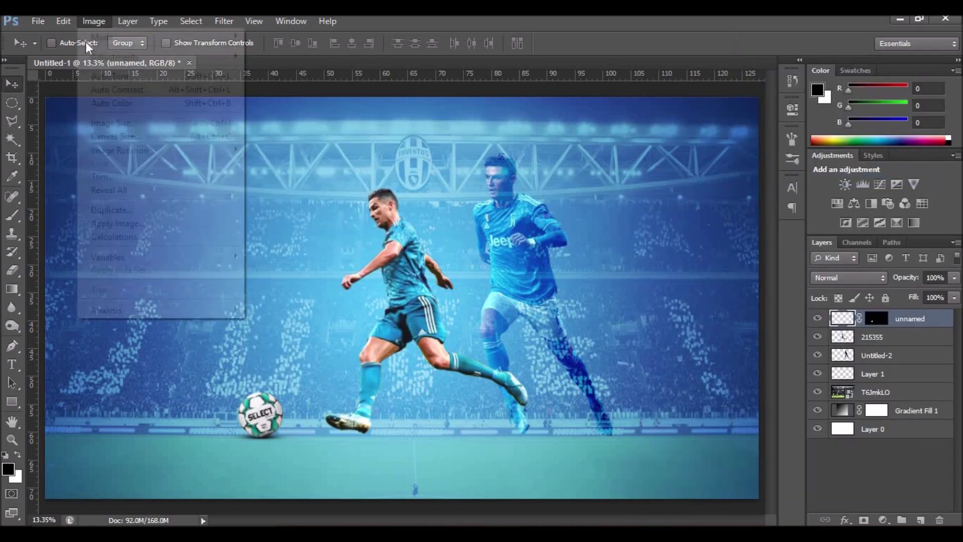
pyautogui.click(263, 81)
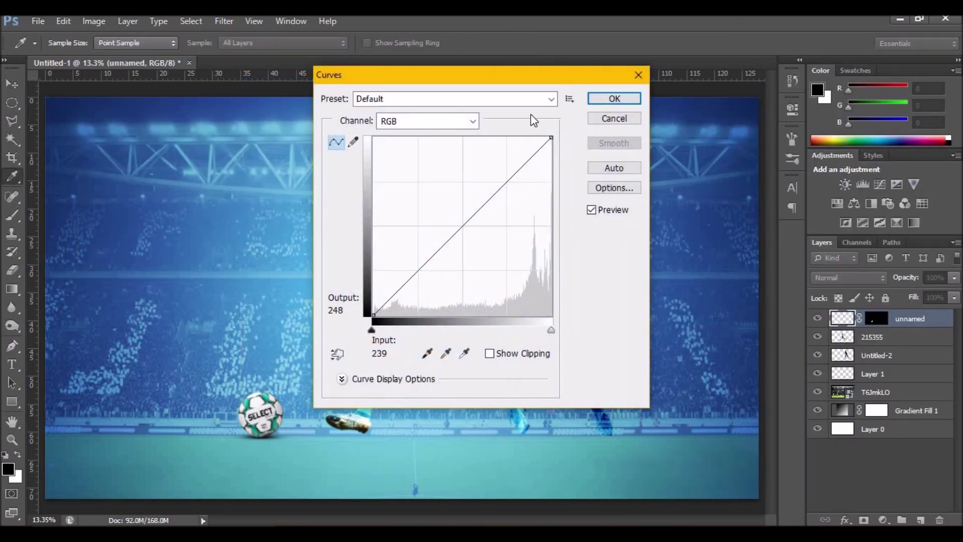
pyautogui.moveTo(543, 74); pyautogui.dragTo(635, 73)
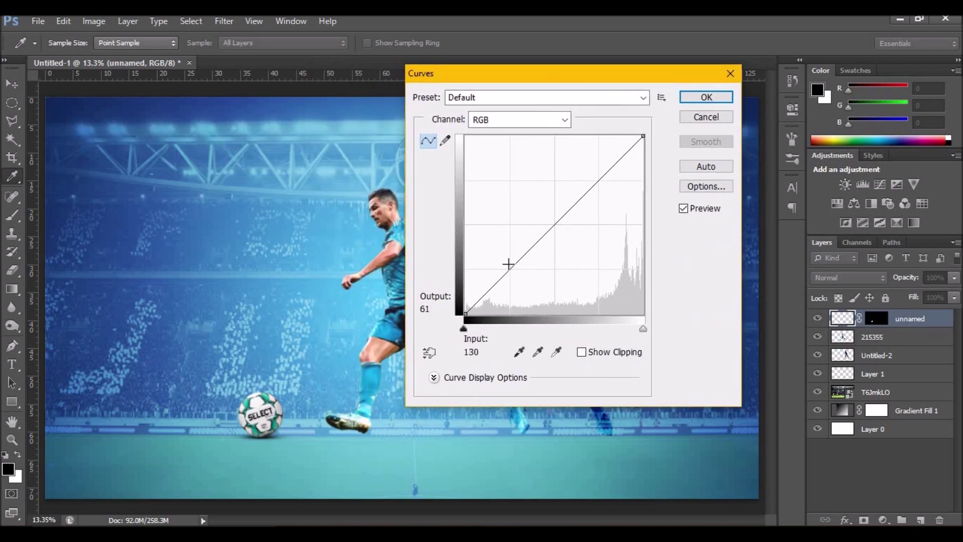
pyautogui.moveTo(465, 314)
pyautogui.mouseDown()
pyautogui.moveTo(499, 315)
pyautogui.moveTo(482, 311)
pyautogui.mouseUp()
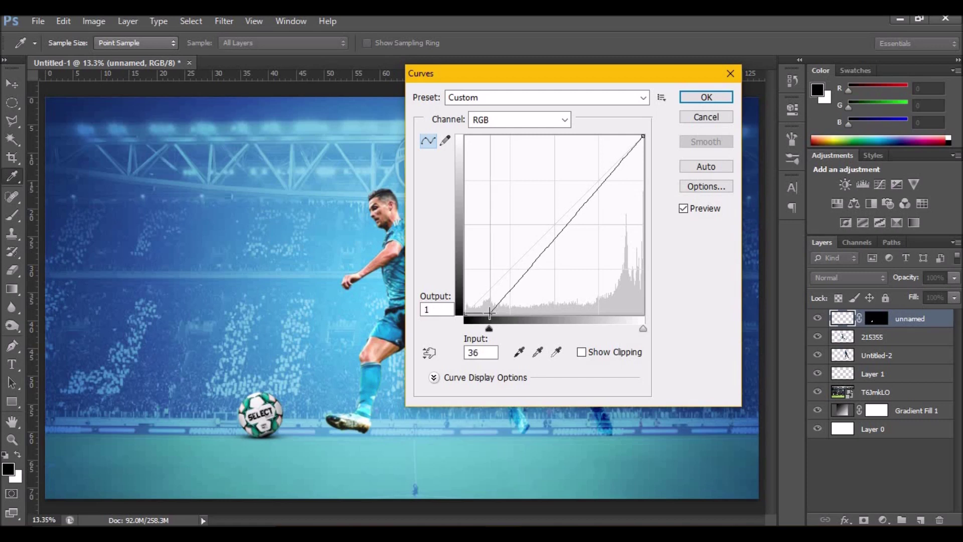
pyautogui.moveTo(581, 210); pyautogui.dragTo(542, 255)
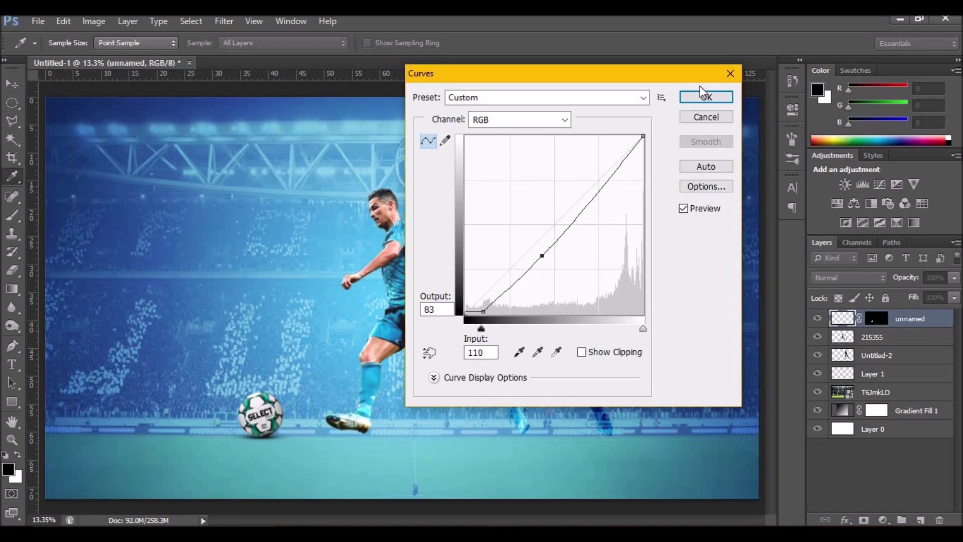
pyautogui.click(704, 98)
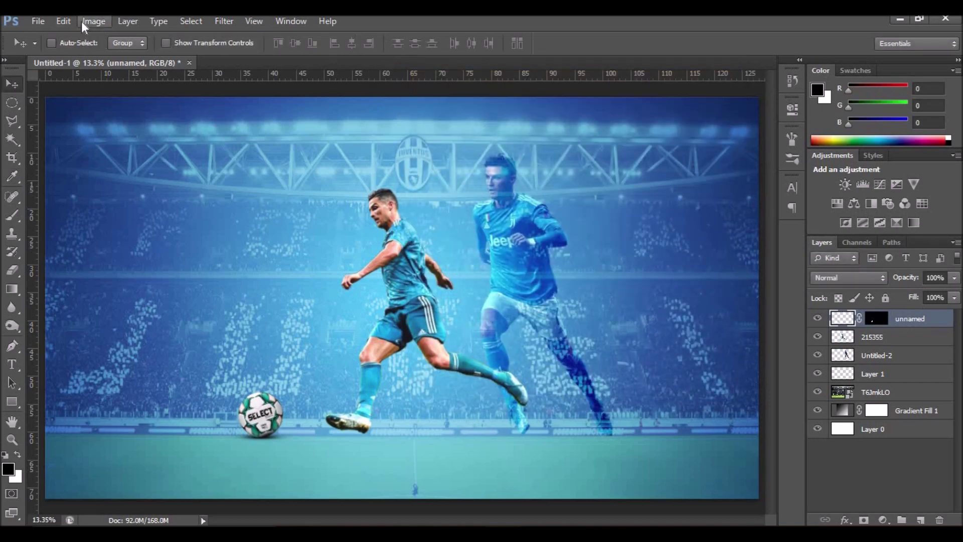
# Shift the layer's hue by +10 with Hue/Saturation
pyautogui.click(93, 21)
pyautogui.click(301, 129)
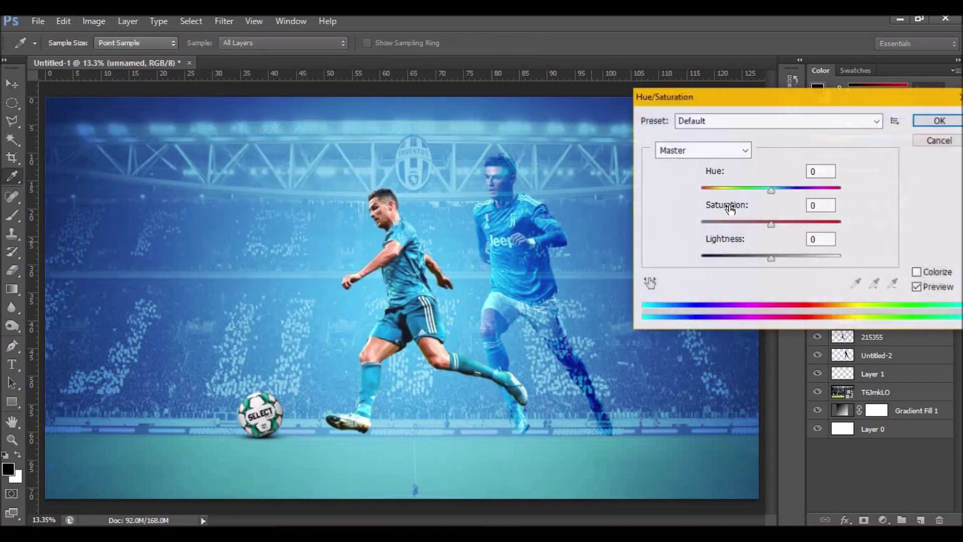
pyautogui.moveTo(769, 194); pyautogui.dragTo(779, 192)
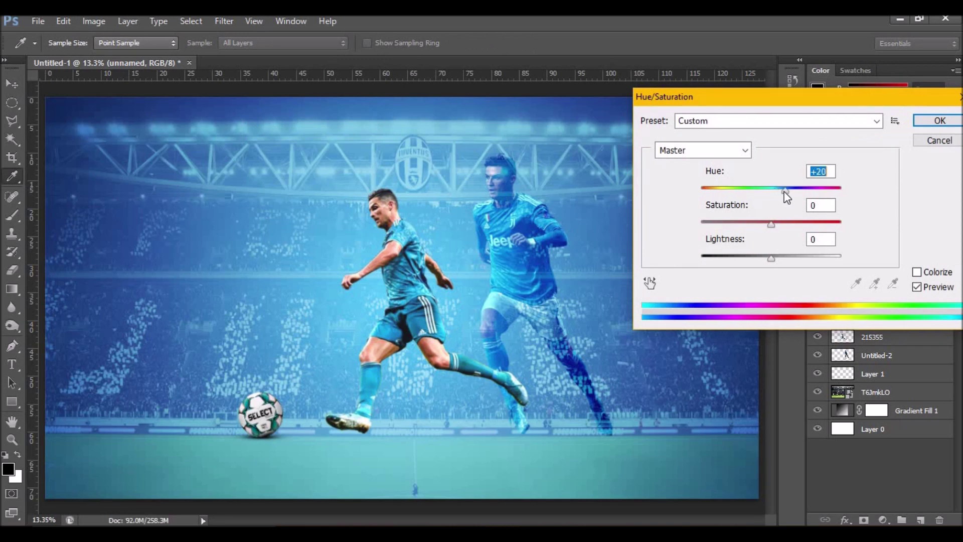
pyautogui.click(939, 121)
# Lift the darkest tones with Levels output black set to 30
pyautogui.click(101, 23)
pyautogui.moveTo(114, 57)
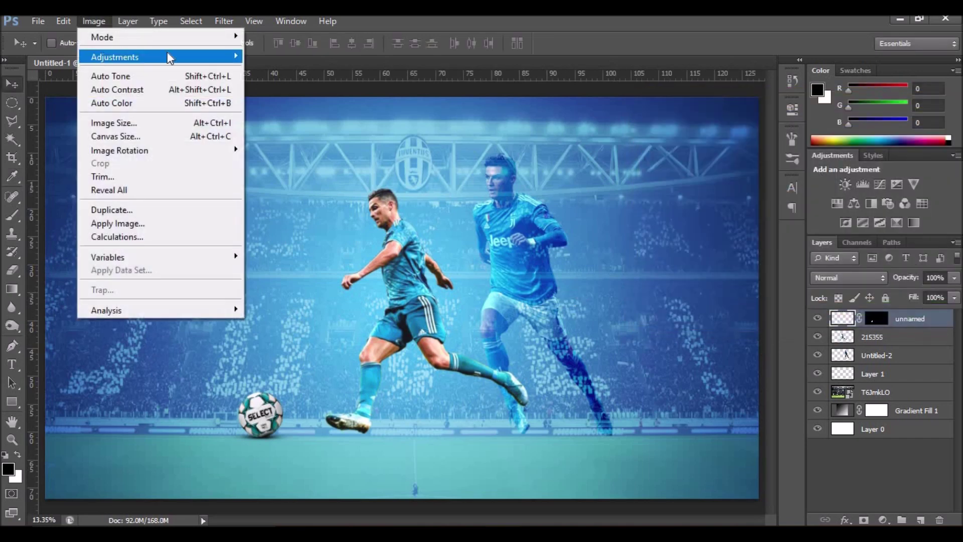
pyautogui.click(294, 70)
pyautogui.moveTo(743, 319); pyautogui.dragTo(770, 328)
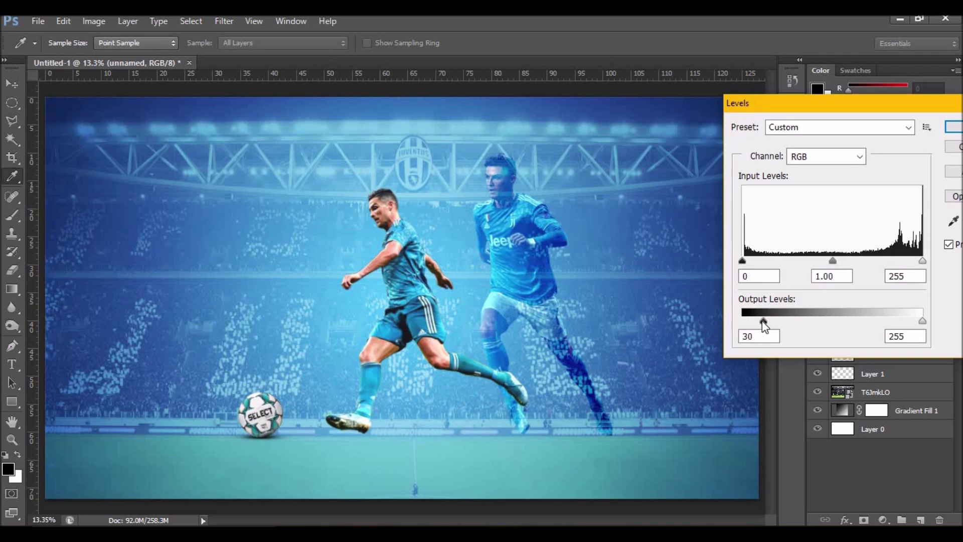
pyautogui.press('Return')
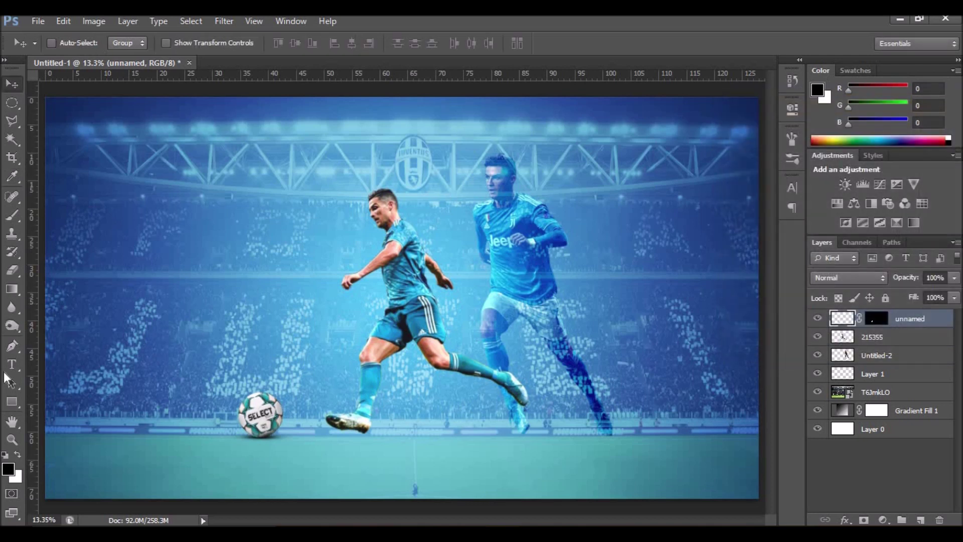
pyautogui.click(10, 327)
# Dodge the ball's highlights, then select the 215355 player layer
pyautogui.moveTo(226, 418); pyautogui.dragTo(258, 426)
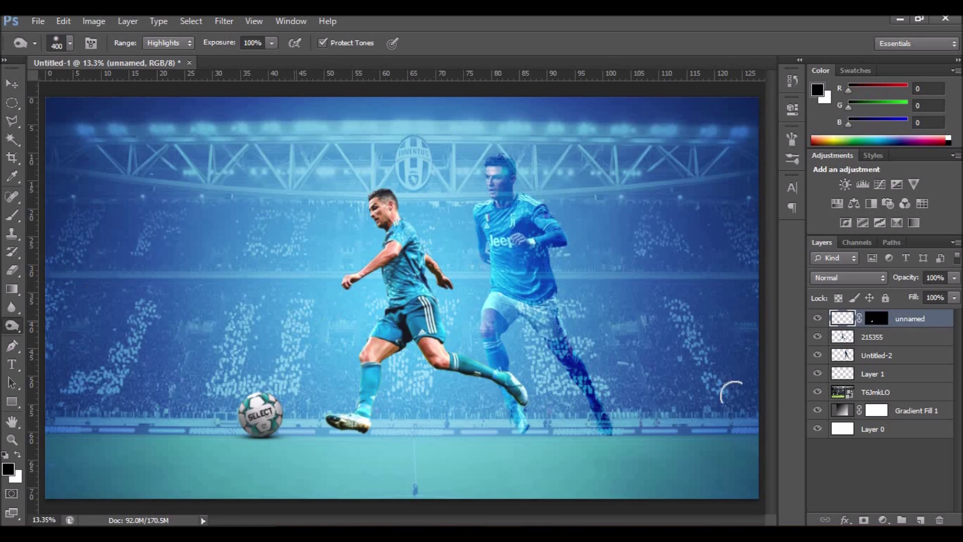
pyautogui.click(818, 355)
pyautogui.click(817, 355)
pyautogui.click(892, 337)
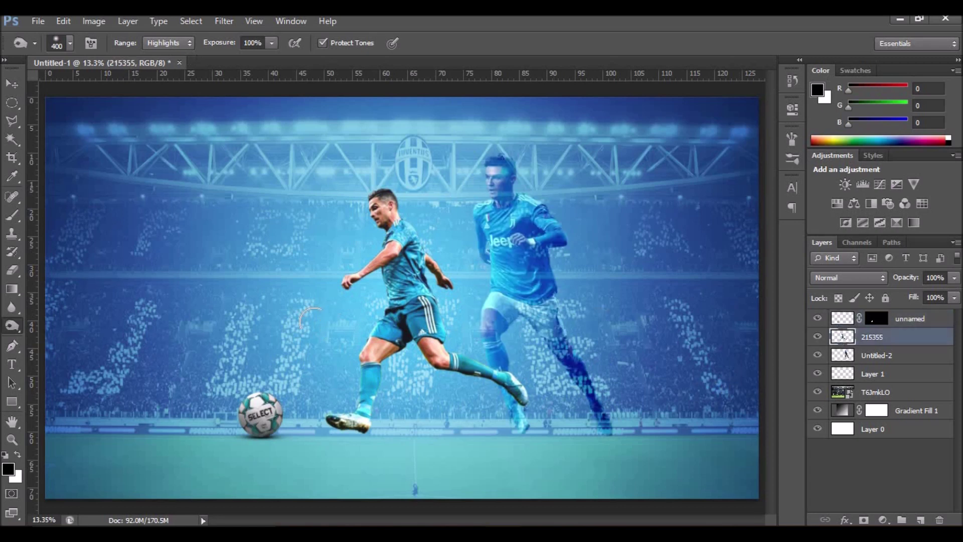
# Burn shading into the front player from head to leg, limited to Midtones
pyautogui.rightClick(13, 327)
pyautogui.click(57, 336)
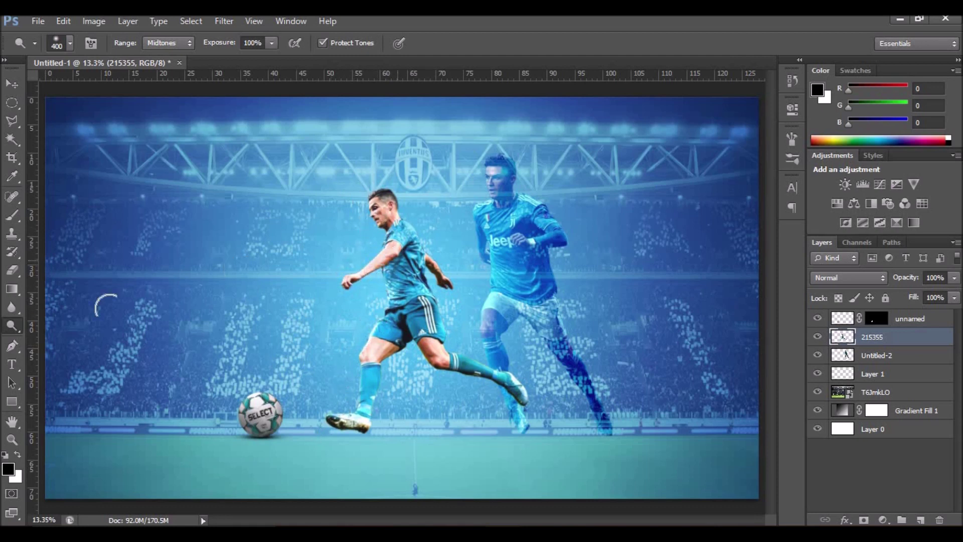
pyautogui.rightClick(21, 330)
pyautogui.click(63, 337)
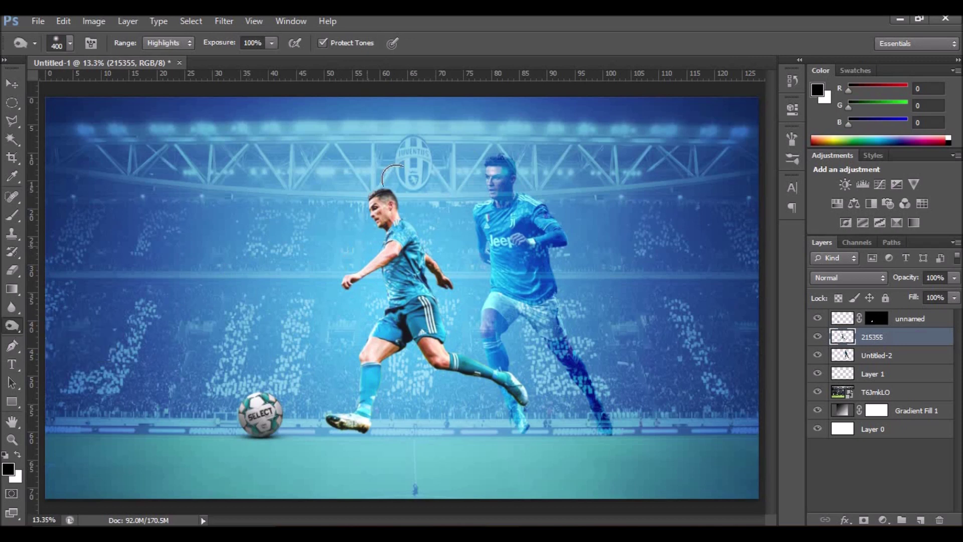
pyautogui.moveTo(401, 205)
pyautogui.mouseDown()
pyautogui.moveTo(457, 356)
pyautogui.moveTo(383, 229)
pyautogui.mouseUp()
pyautogui.click(184, 43)
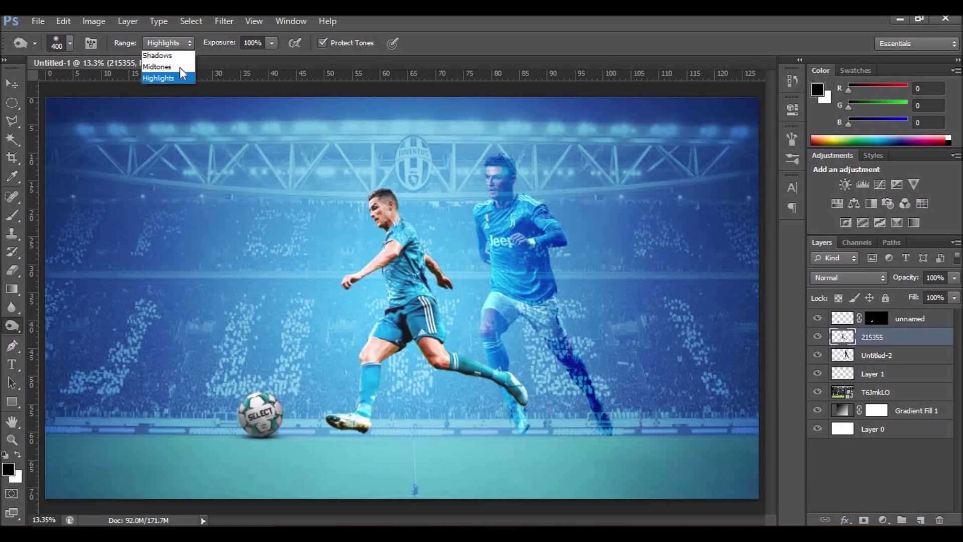
pyautogui.click(170, 68)
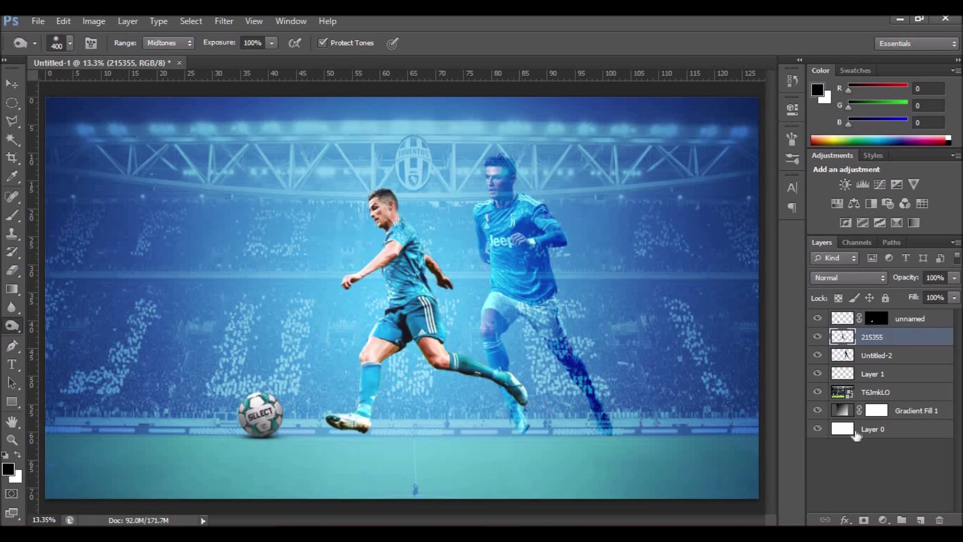
# Add a new empty layer above Layer 1
pyautogui.click(916, 358)
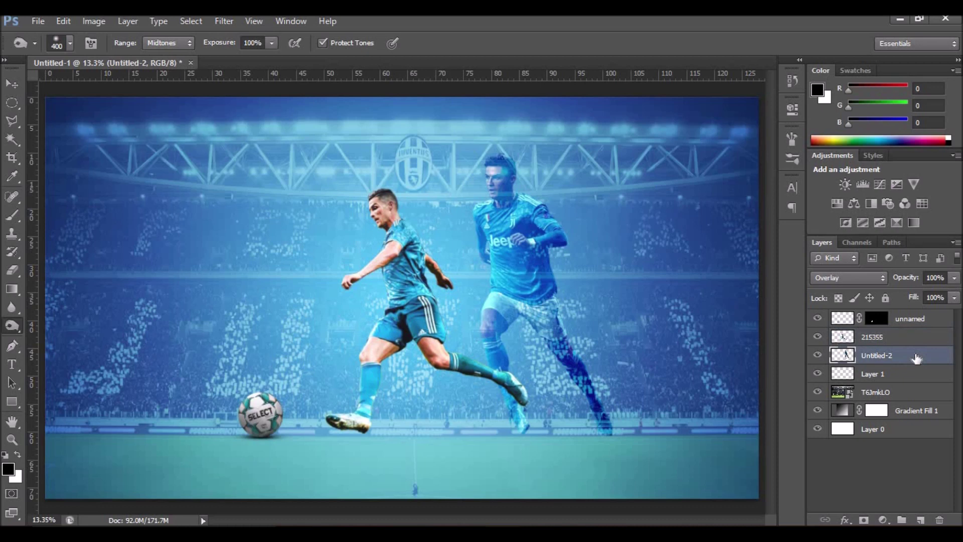
pyautogui.click(881, 376)
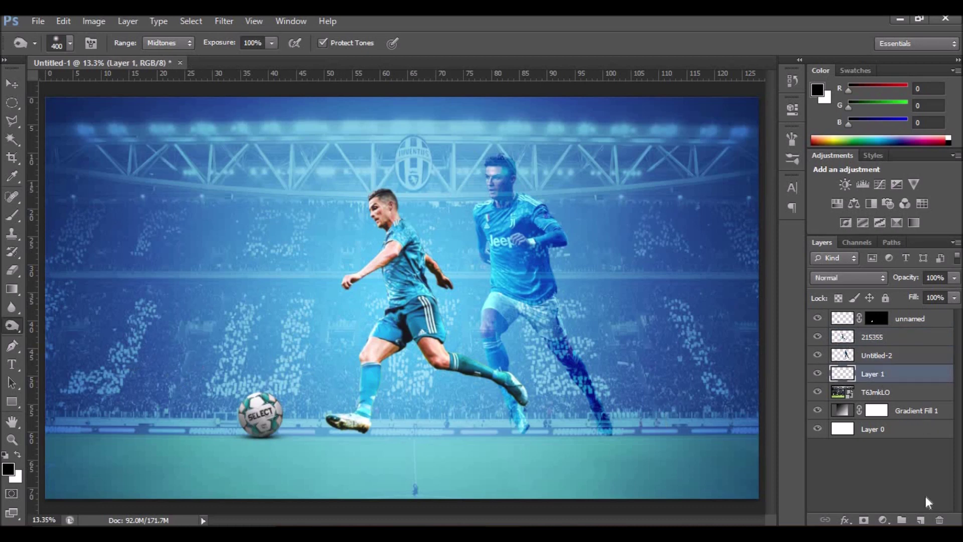
pyautogui.click(920, 520)
pyautogui.click(15, 216)
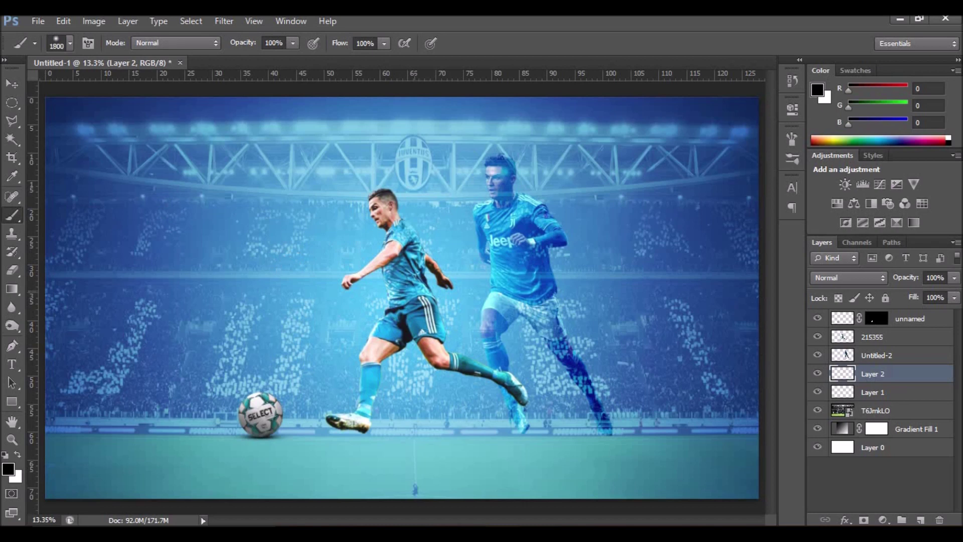
# Paint a soft black patch and flatten it into a wide strip under the feet
pyautogui.moveTo(431, 216); pyautogui.dragTo(431, 321)
pyautogui.press('v')
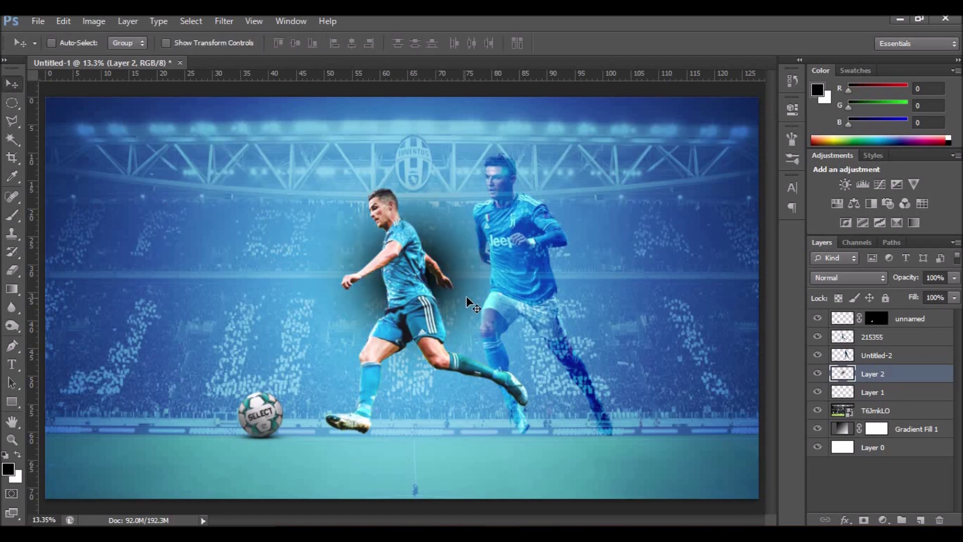
pyautogui.hotkey('ctrl', 't')
pyautogui.moveTo(408, 135)
pyautogui.mouseDown()
pyautogui.moveTo(415, 405)
pyautogui.moveTo(384, 441)
pyautogui.mouseUp()
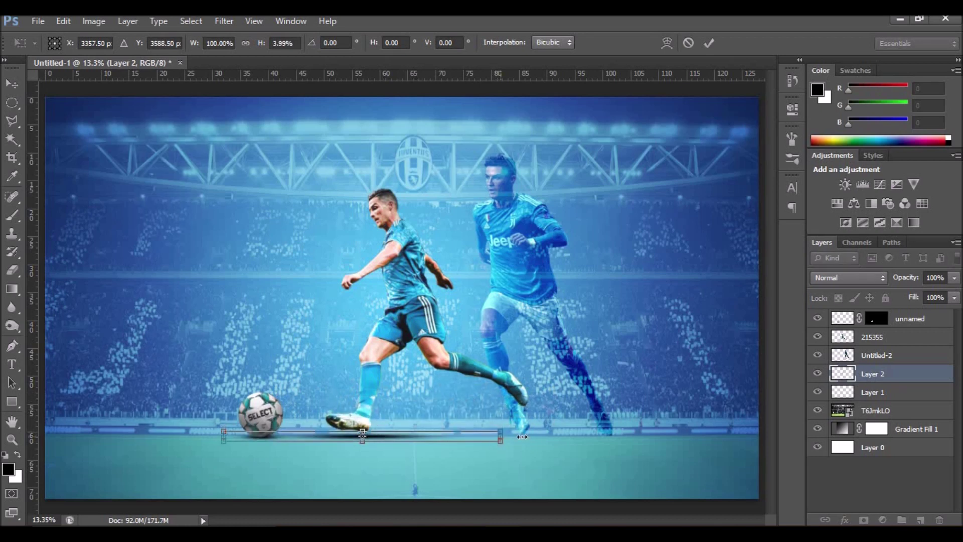
pyautogui.moveTo(500, 436)
pyautogui.mouseDown()
pyautogui.moveTo(612, 437)
pyautogui.moveTo(503, 436)
pyautogui.moveTo(517, 432)
pyautogui.mouseUp()
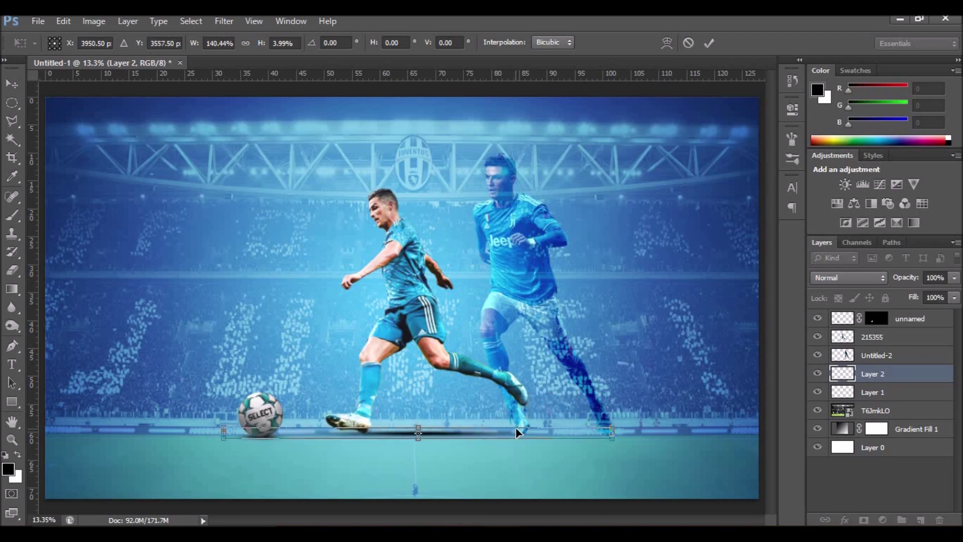
pyautogui.press('Return')
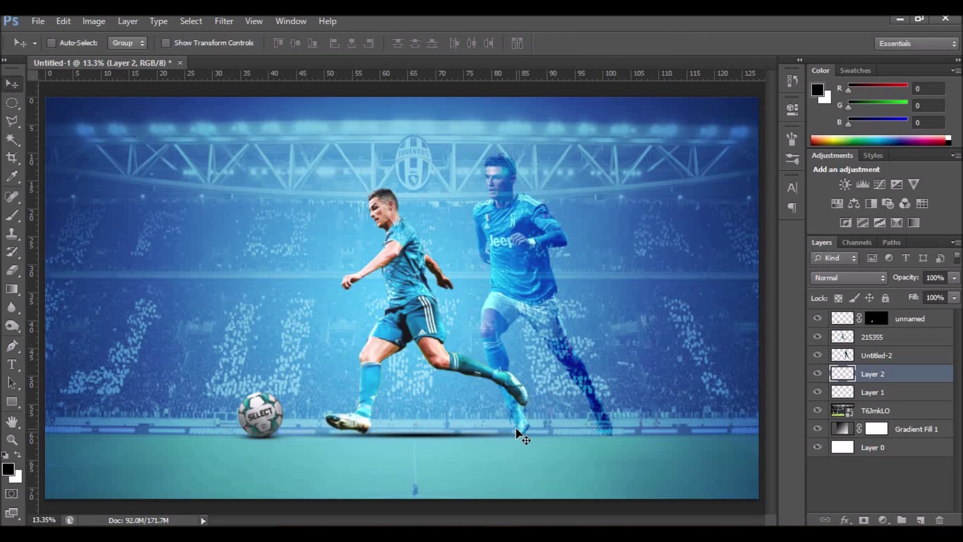
# Set the shadow layer to 70% opacity and stretch it slightly taller
pyautogui.moveTo(954, 278); pyautogui.dragTo(930, 295)
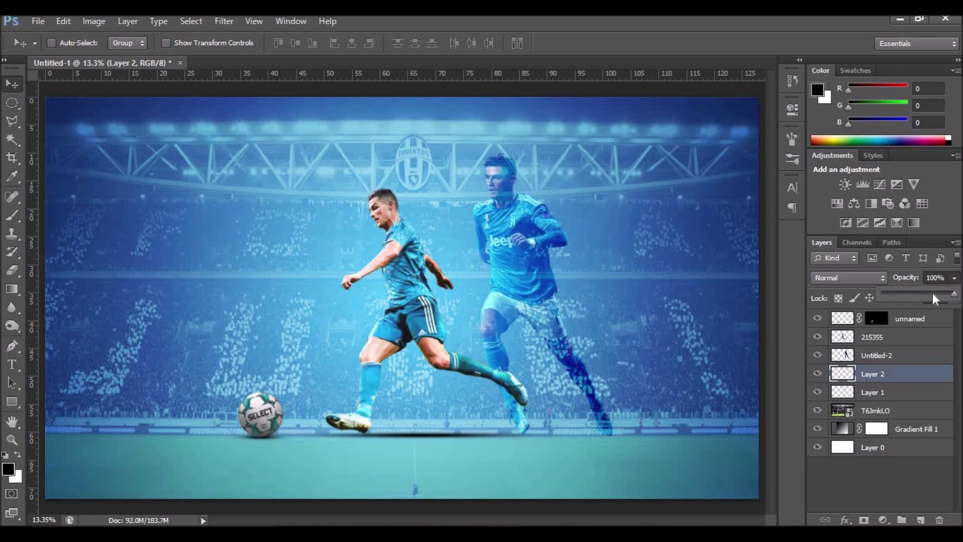
pyautogui.hotkey('ctrl', 't')
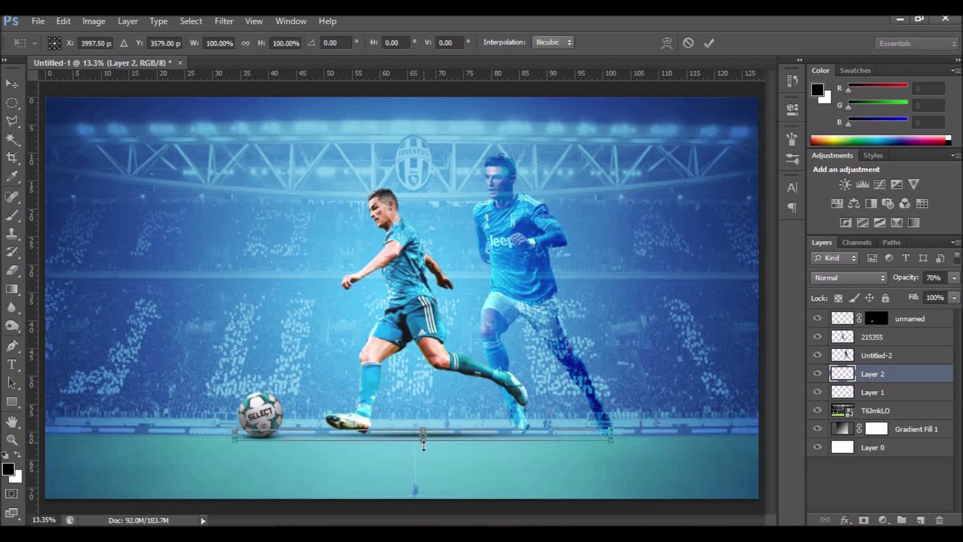
pyautogui.moveTo(422, 441); pyautogui.dragTo(423, 452)
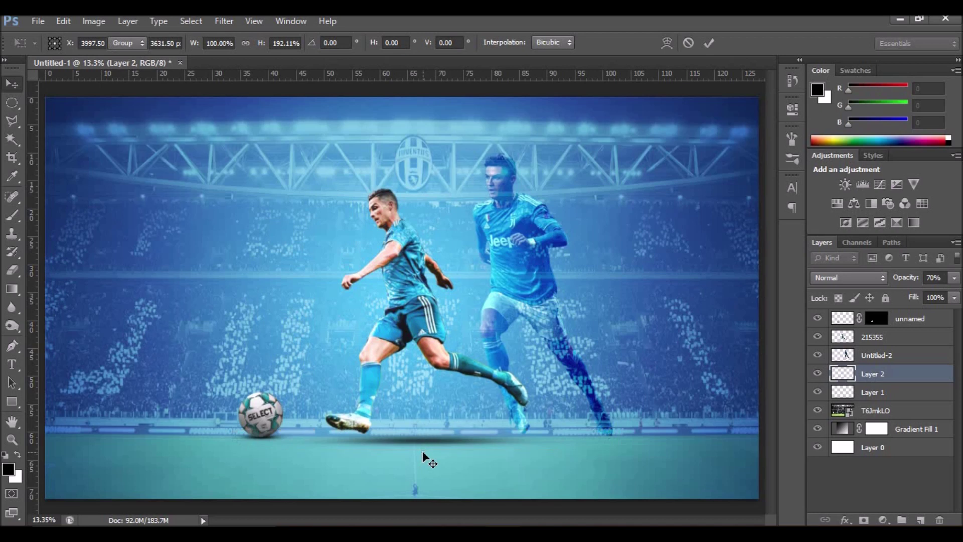
pyautogui.press('Return')
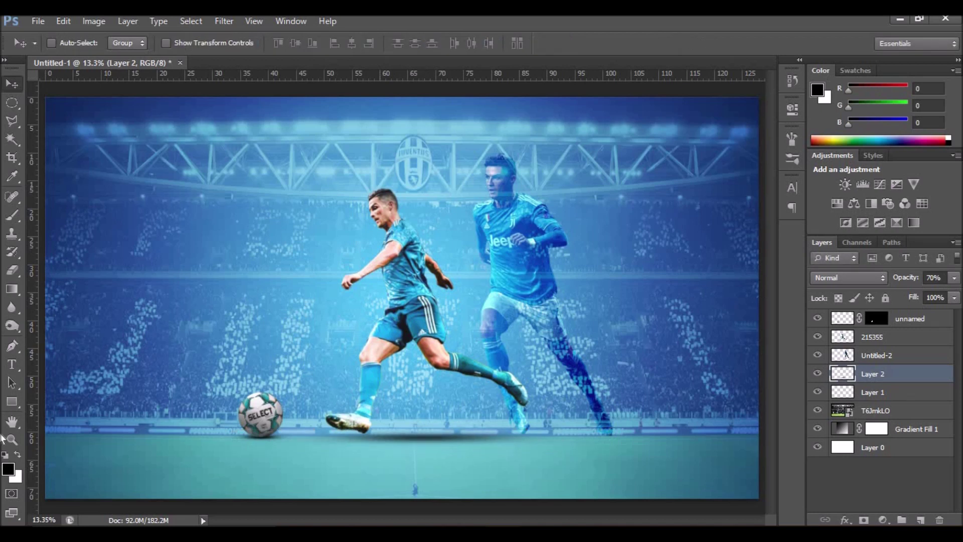
pyautogui.click(888, 396)
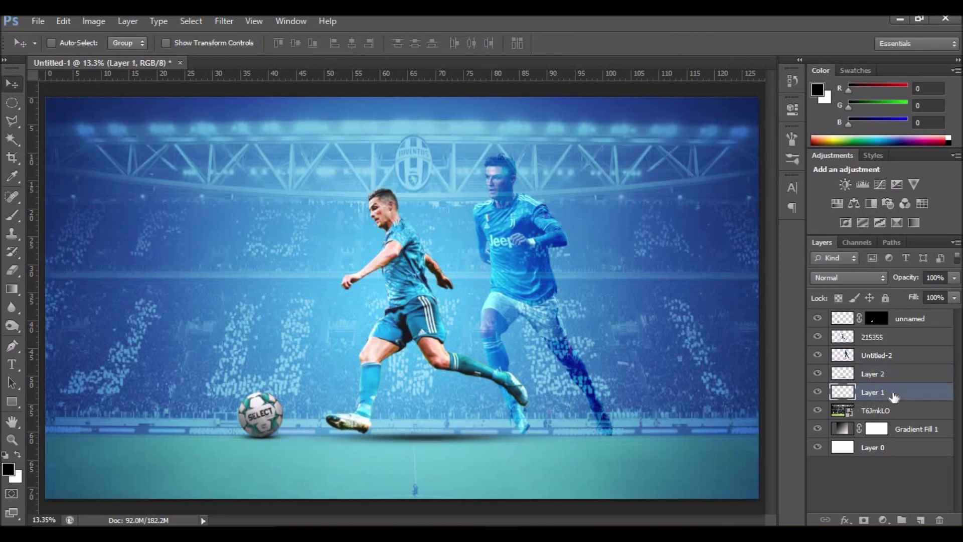
# Duplicate the shadow layer, move it toward the front player's foot and widen it
pyautogui.hotkey('ctrl', 'j')
pyautogui.moveTo(251, 435); pyautogui.dragTo(345, 432)
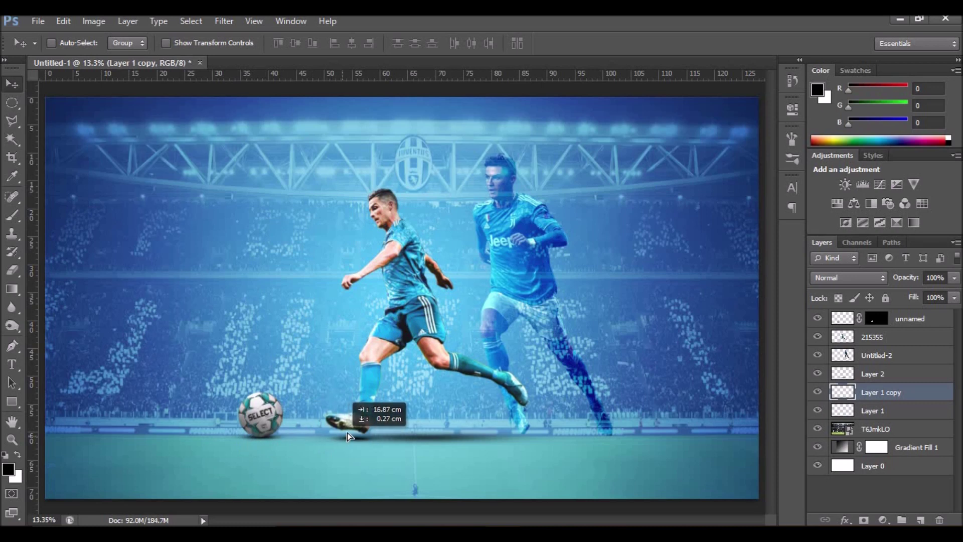
pyautogui.hotkey('ctrl', 't')
pyautogui.moveTo(325, 433); pyautogui.dragTo(300, 433)
# Skew the duplicated shadow into a slant under the boot, then zoom in on the boot
pyautogui.rightClick(344, 435)
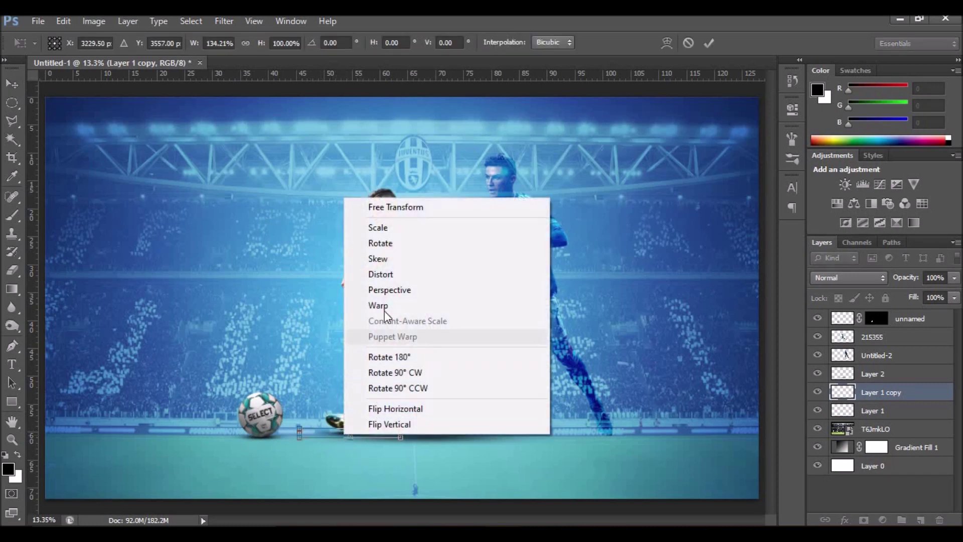
pyautogui.click(386, 259)
pyautogui.moveTo(301, 432); pyautogui.dragTo(345, 433)
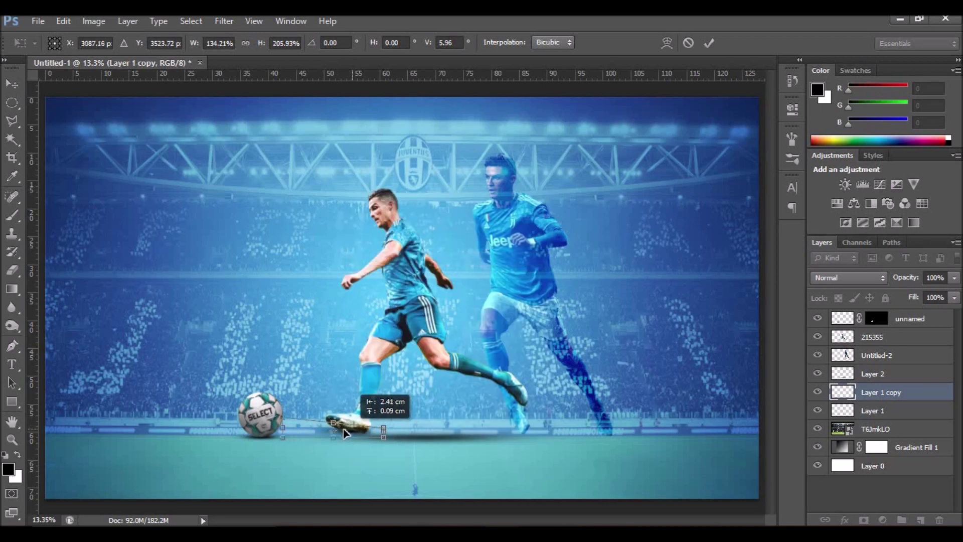
pyautogui.moveTo(345, 433); pyautogui.dragTo(343, 434)
pyautogui.moveTo(283, 422); pyautogui.dragTo(281, 422)
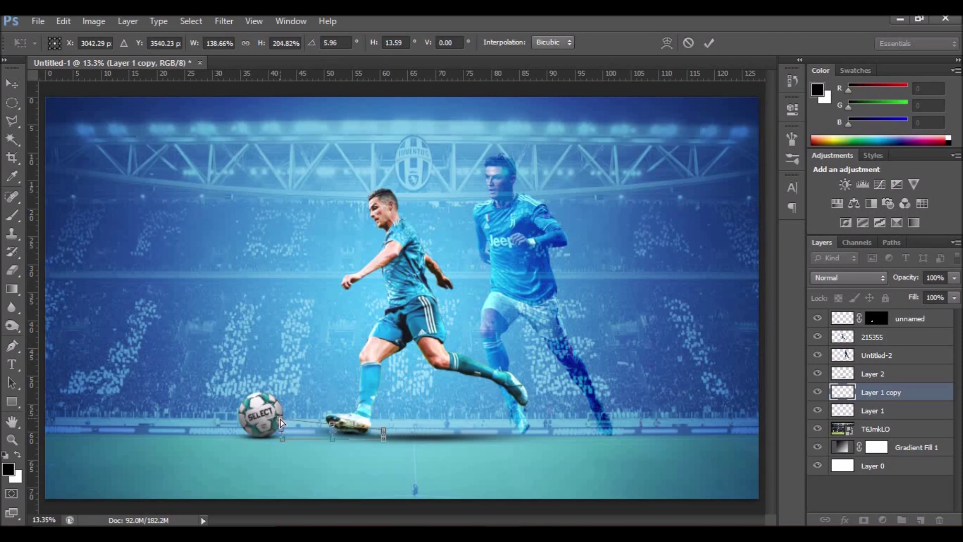
pyautogui.press('Return')
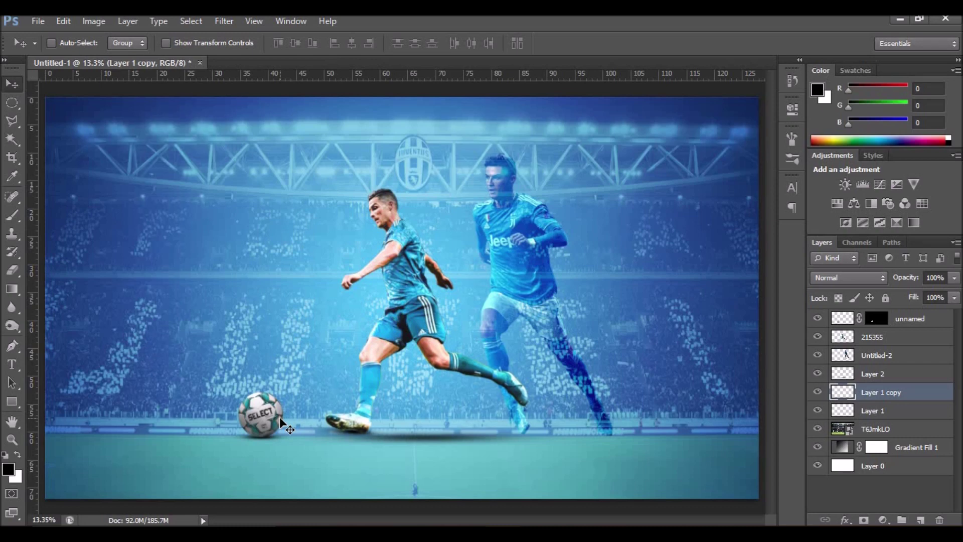
pyautogui.press('z')
pyautogui.moveTo(363, 426); pyautogui.dragTo(412, 425)
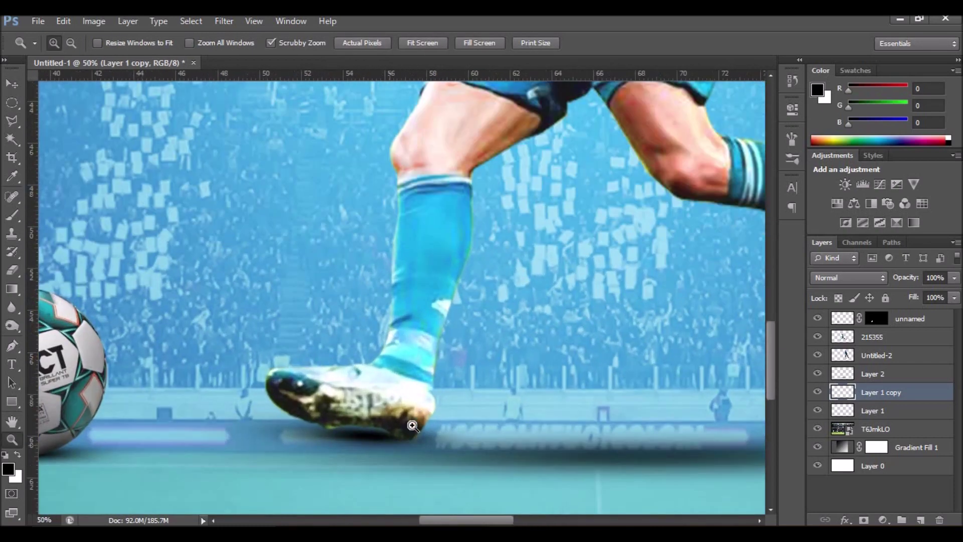
# Burn the heel and sole of the boot on layer 215355 with a 150 brush
pyautogui.press('v')
pyautogui.keyDown('ctrl'); pyautogui.click(410, 424); pyautogui.keyUp('ctrl')
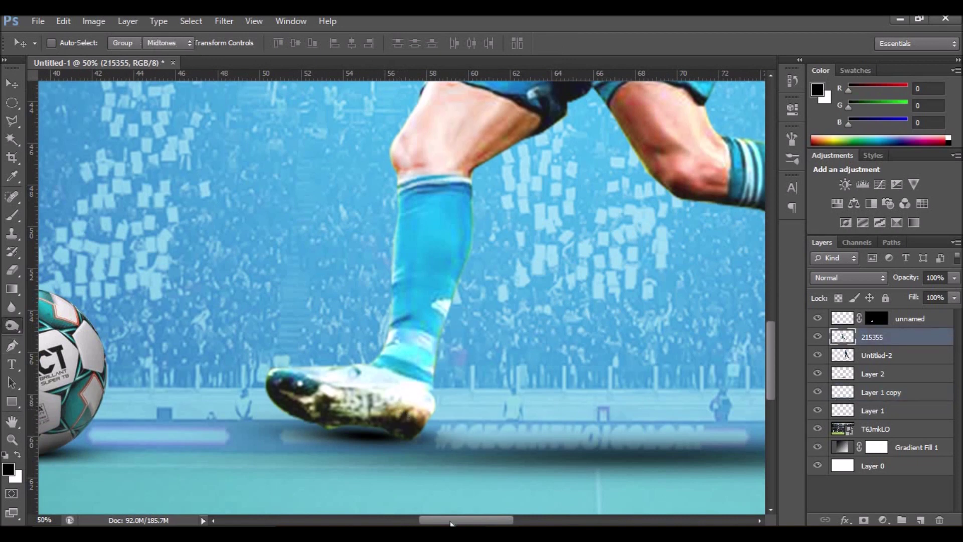
pyautogui.press('o')
pyautogui.press('[')
pyautogui.press('[')
pyautogui.press('[')
pyautogui.press('[')
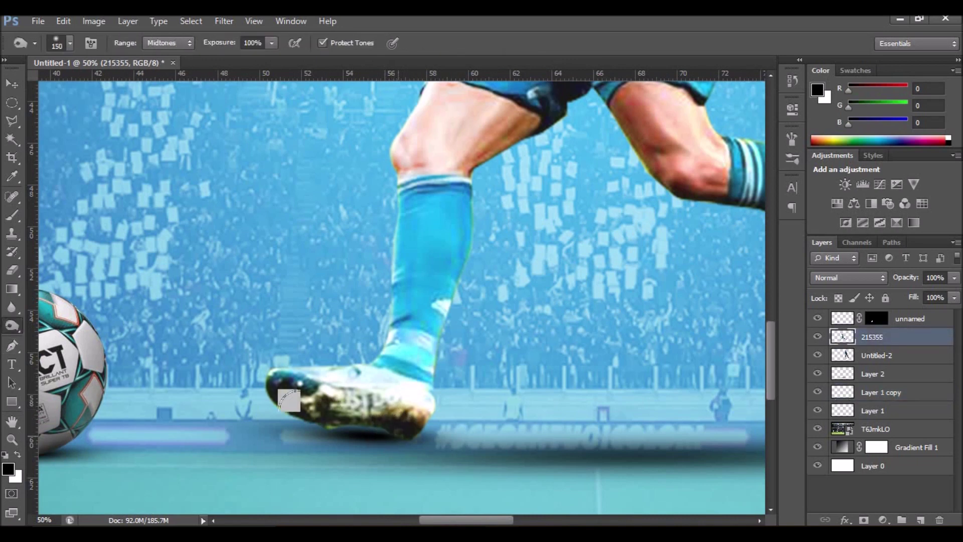
pyautogui.moveTo(421, 412); pyautogui.dragTo(266, 365)
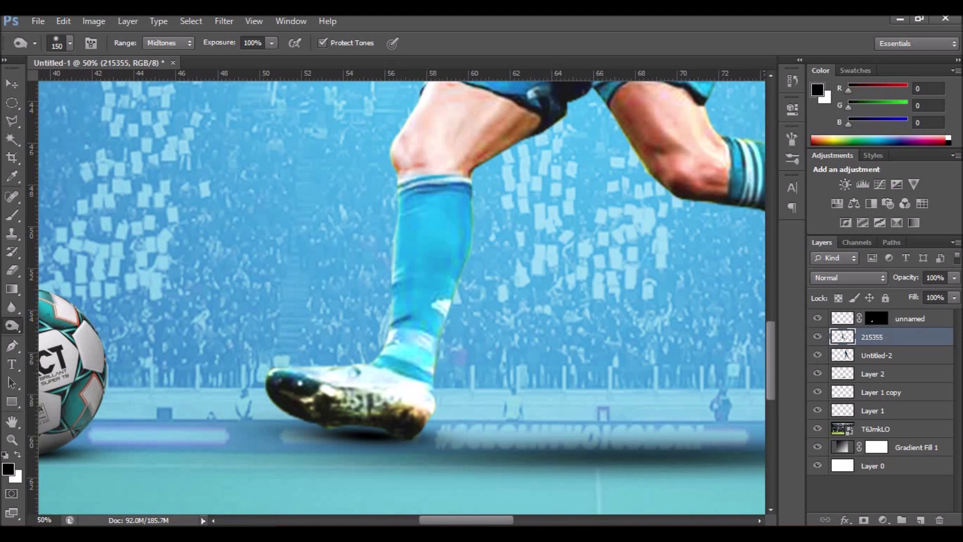
# Add a Multiply layer and paint black under the shoe within the player's selection
pyautogui.click(922, 518)
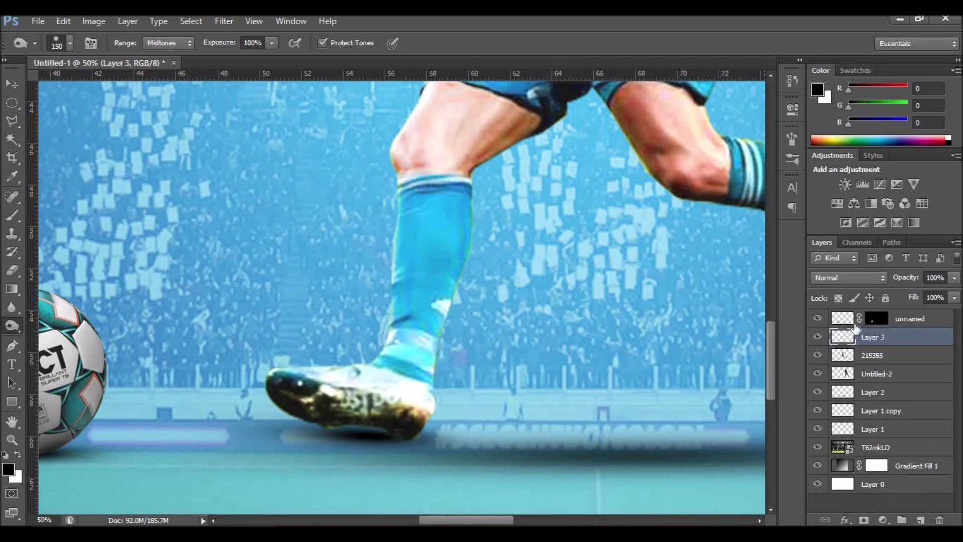
pyautogui.click(834, 277)
pyautogui.click(827, 63)
pyautogui.keyDown('ctrl'); pyautogui.click(845, 356); pyautogui.keyUp('ctrl')
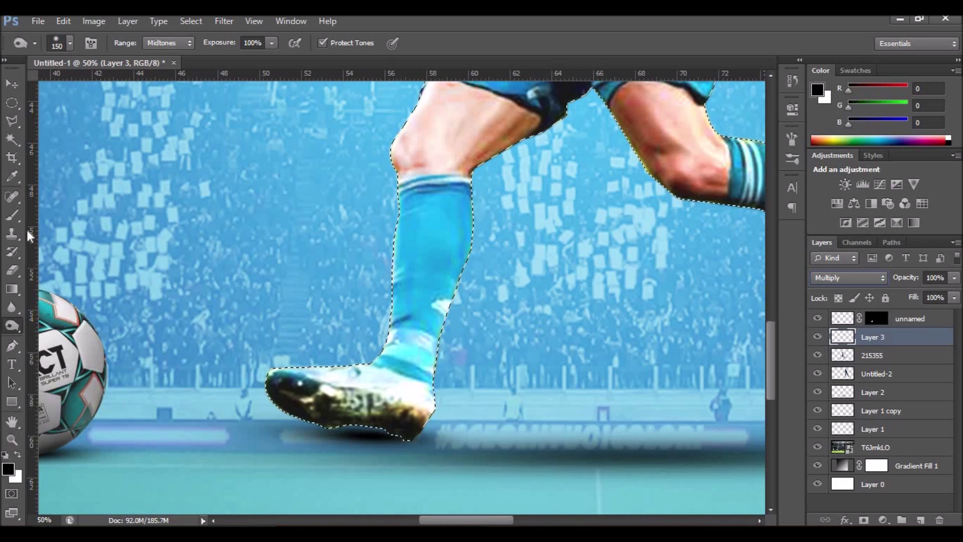
pyautogui.click(13, 215)
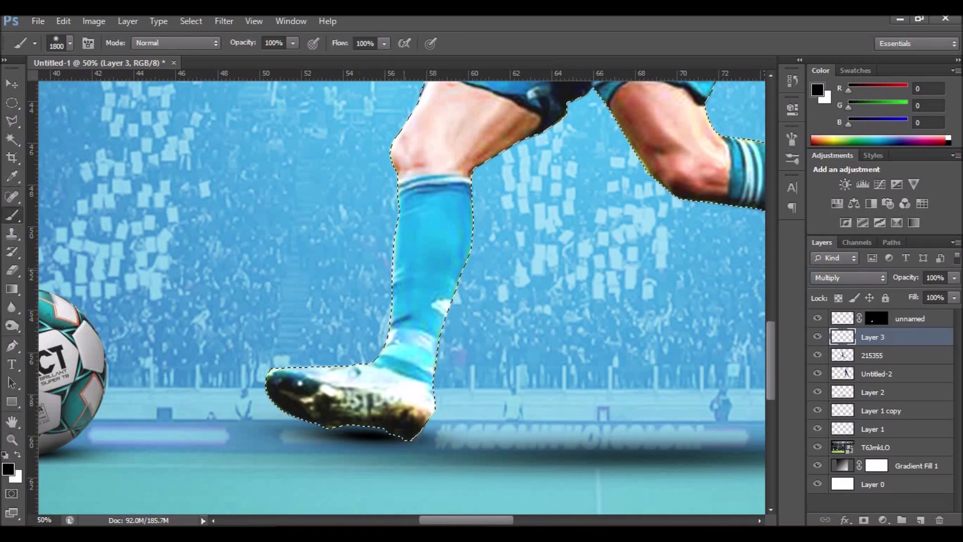
pyautogui.rightClick(443, 223)
pyautogui.press('Return')
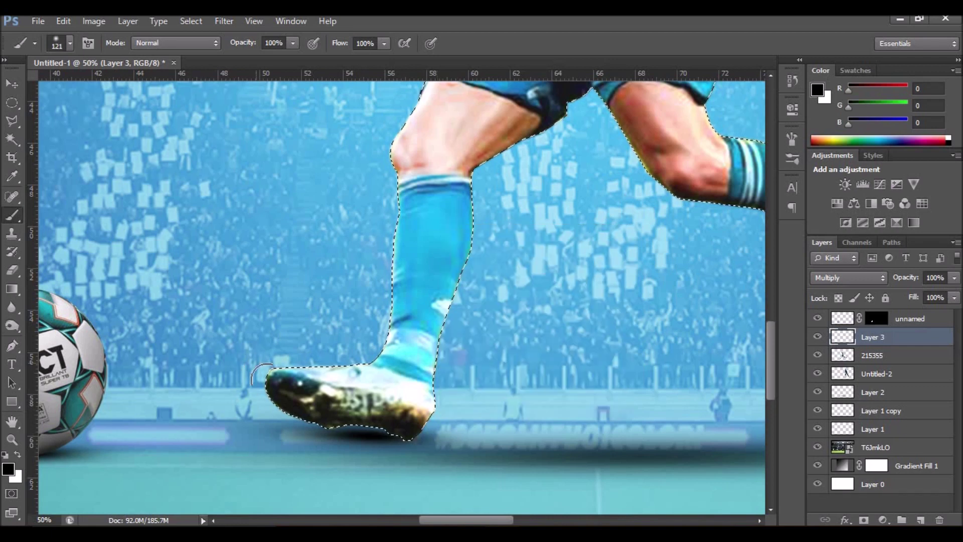
pyautogui.moveTo(261, 386); pyautogui.dragTo(401, 436)
pyautogui.hotkey('ctrl', 'd')
# Fit the poster on screen and lower Layer 3 opacity to 72%
pyautogui.rightClick(390, 407)
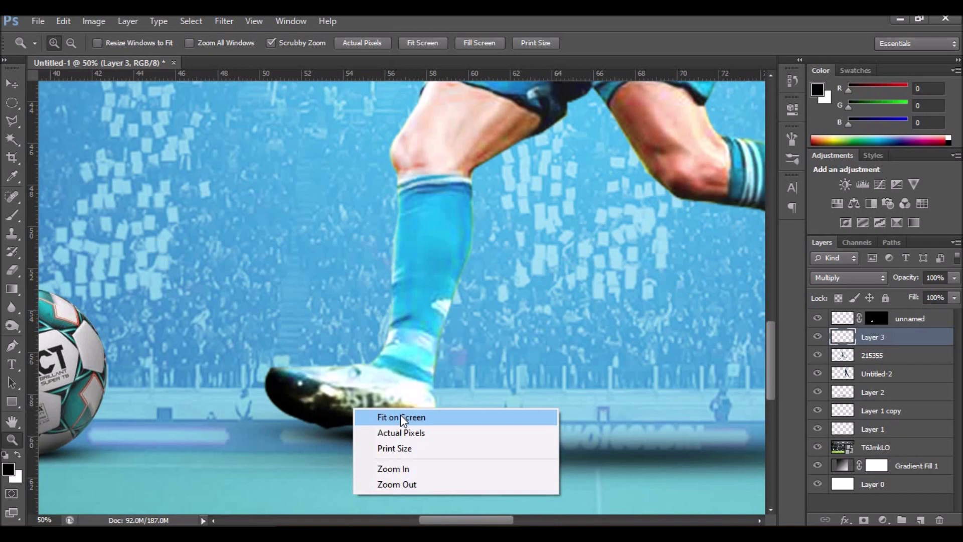
pyautogui.click(400, 414)
pyautogui.click(954, 278)
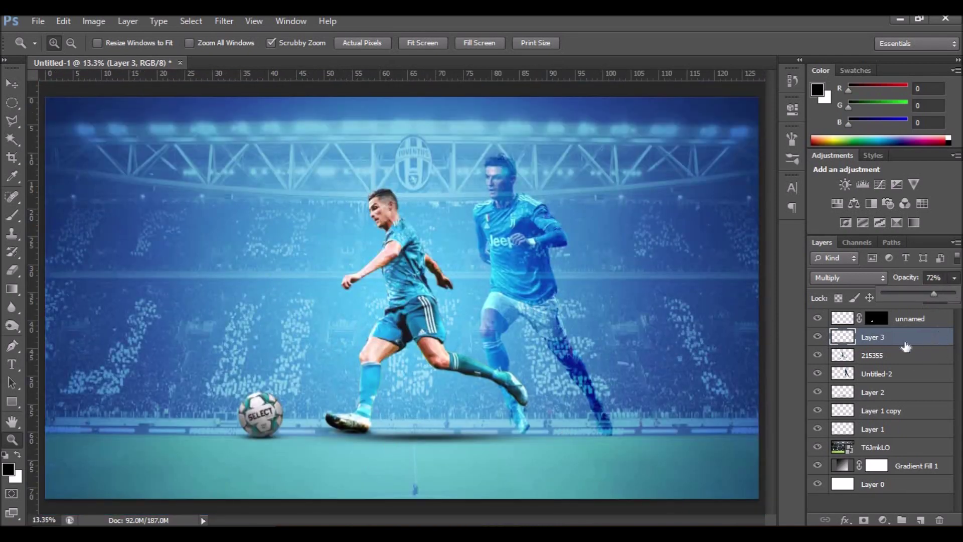
pyautogui.click(890, 424)
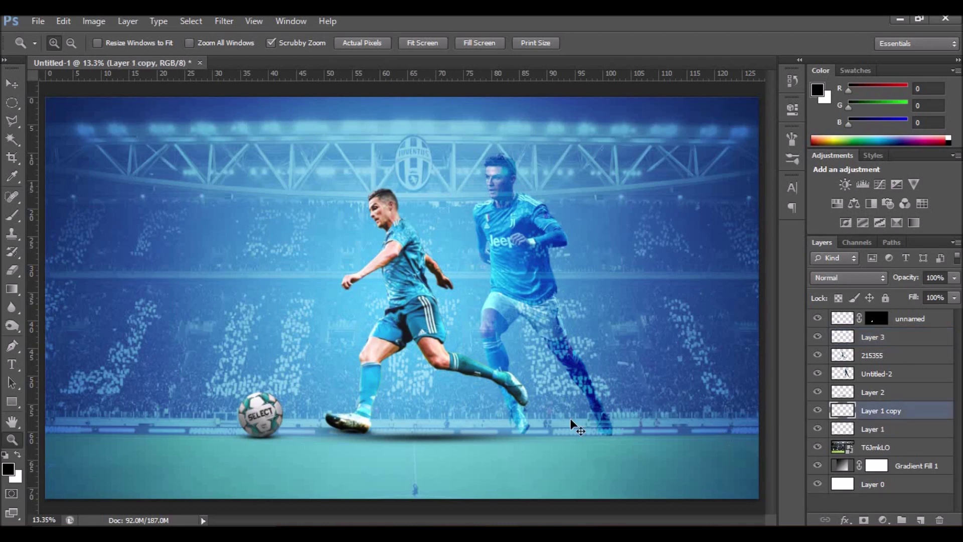
# Scale the Layer 1 copy shadow, stretching its left end toward the ball to about 146% width
pyautogui.hotkey('ctrl', 't')
pyautogui.moveTo(331, 441); pyautogui.dragTo(333, 448)
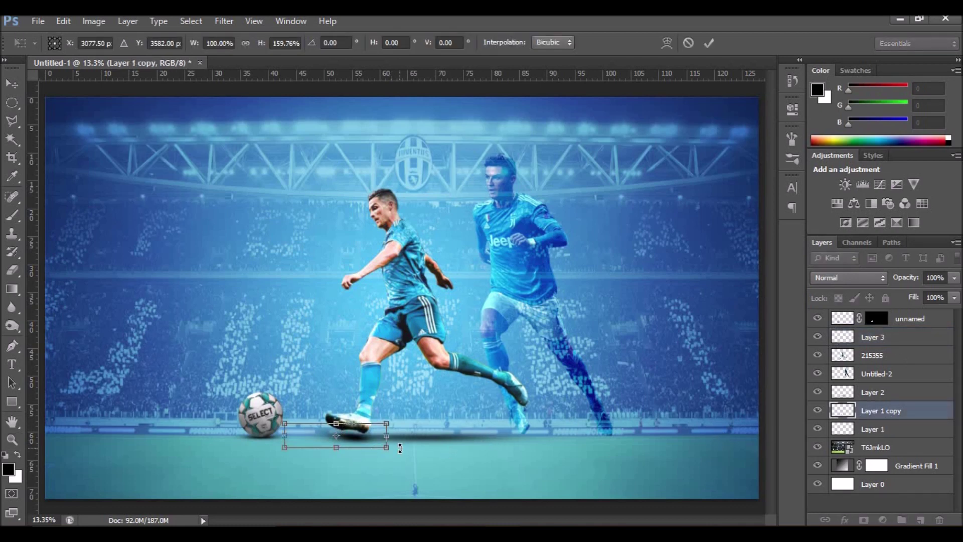
pyautogui.press('Return')
pyautogui.press('z')
pyautogui.press('v')
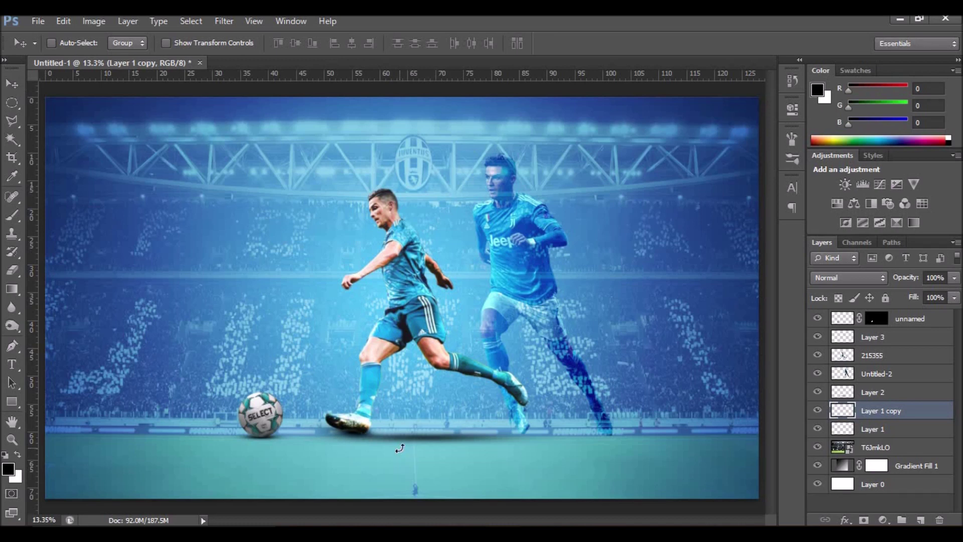
pyautogui.hotkey('ctrl', 't')
pyautogui.moveTo(284, 430); pyautogui.dragTo(232, 434)
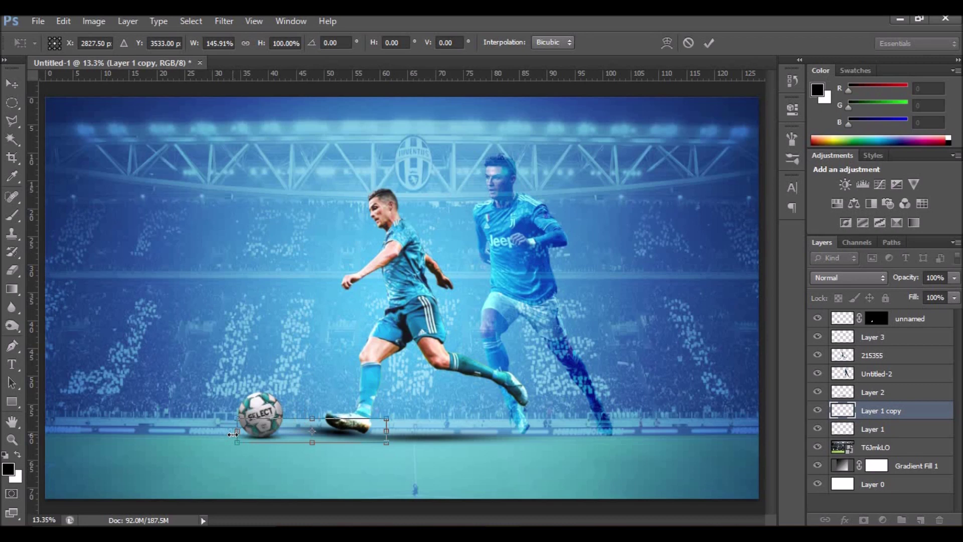
pyautogui.press('Return')
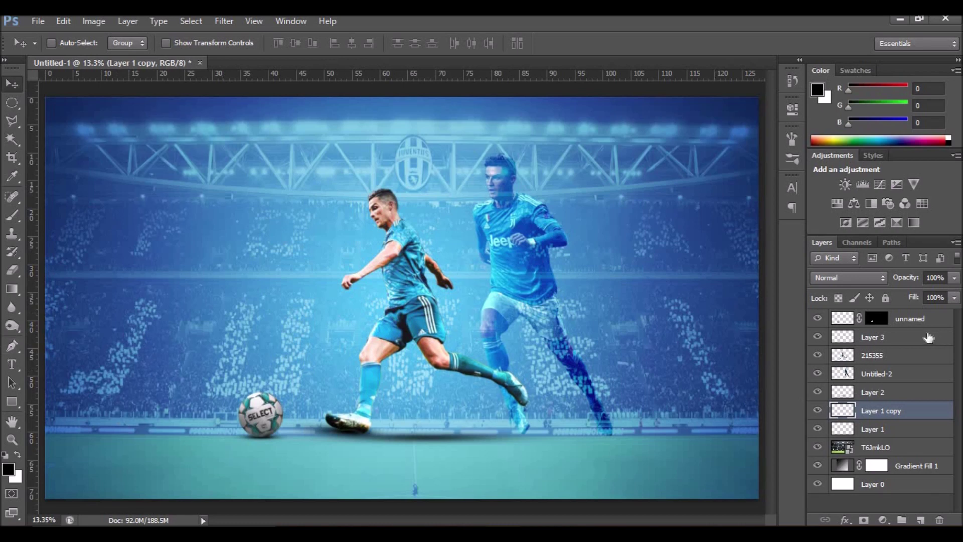
pyautogui.keyDown('ctrl'); pyautogui.click(359, 434); pyautogui.keyUp('ctrl')
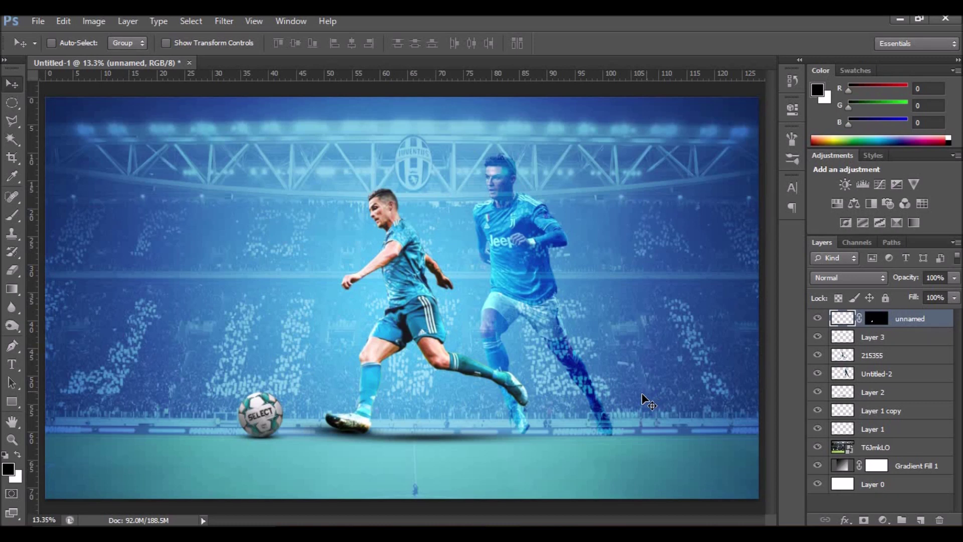
# Draw a full-width rectangle band in blue (59,119,218) above Layer 2
pyautogui.click(12, 401)
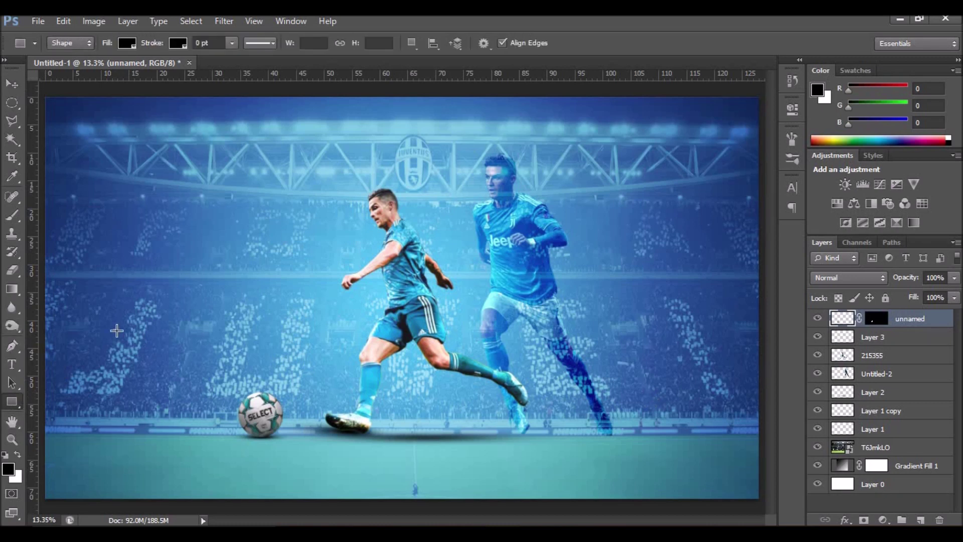
pyautogui.click(906, 393)
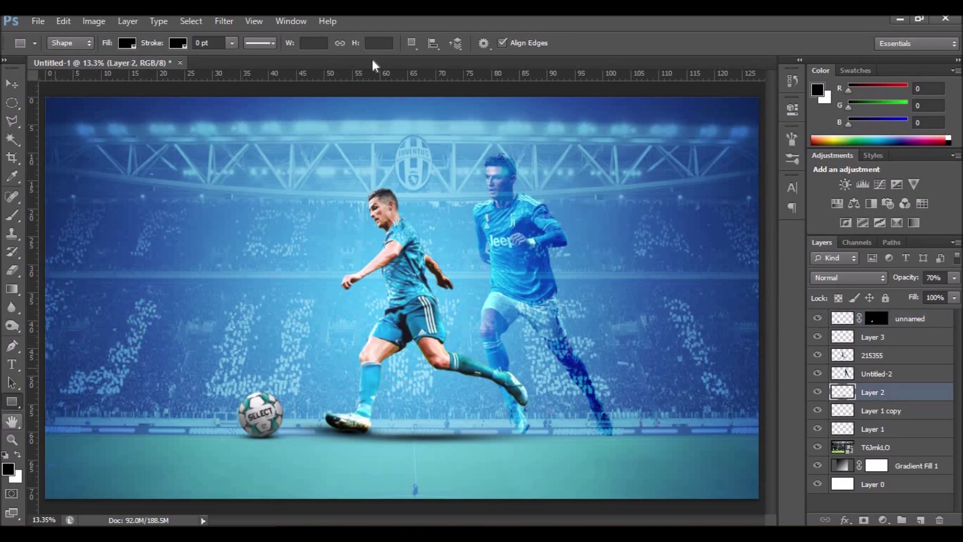
pyautogui.click(8, 469)
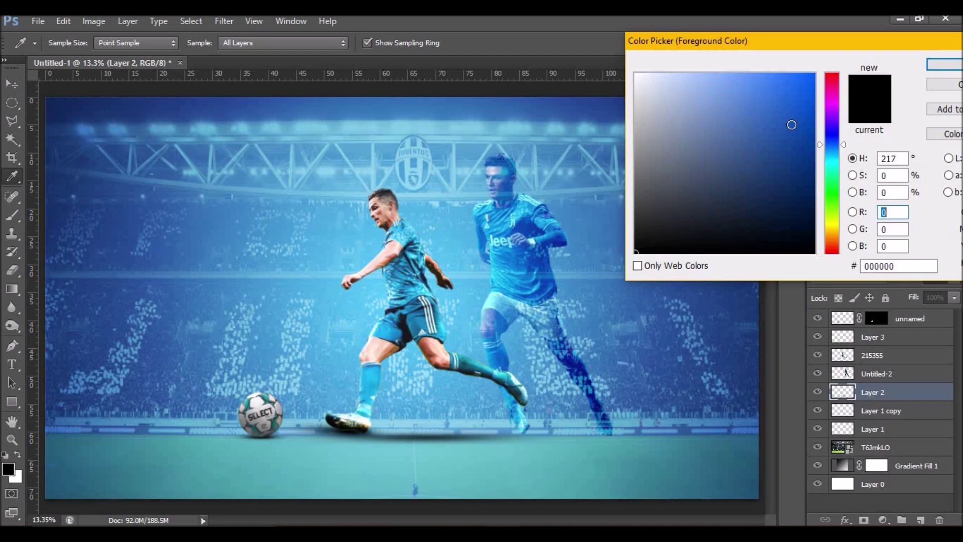
pyautogui.click(761, 90)
pyautogui.click(944, 64)
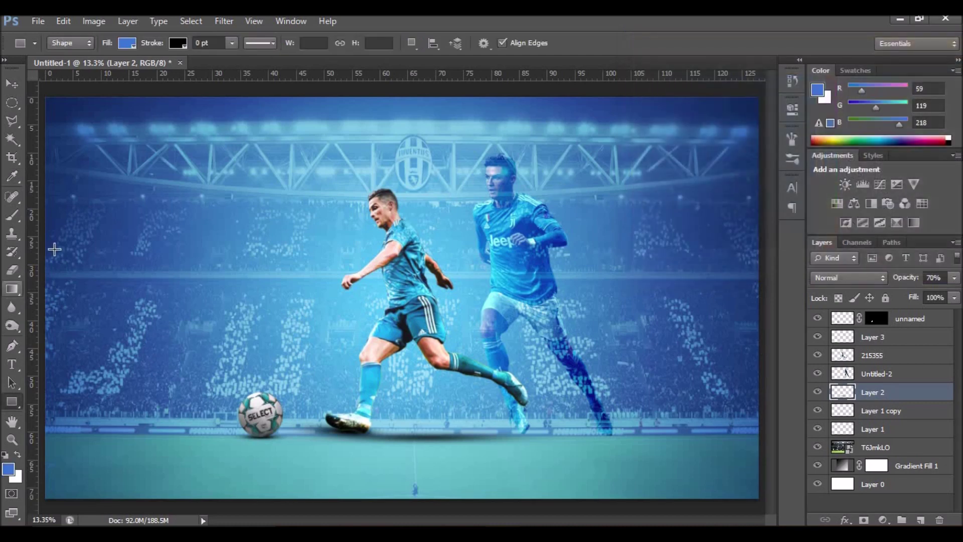
pyautogui.moveTo(44, 246); pyautogui.dragTo(762, 294)
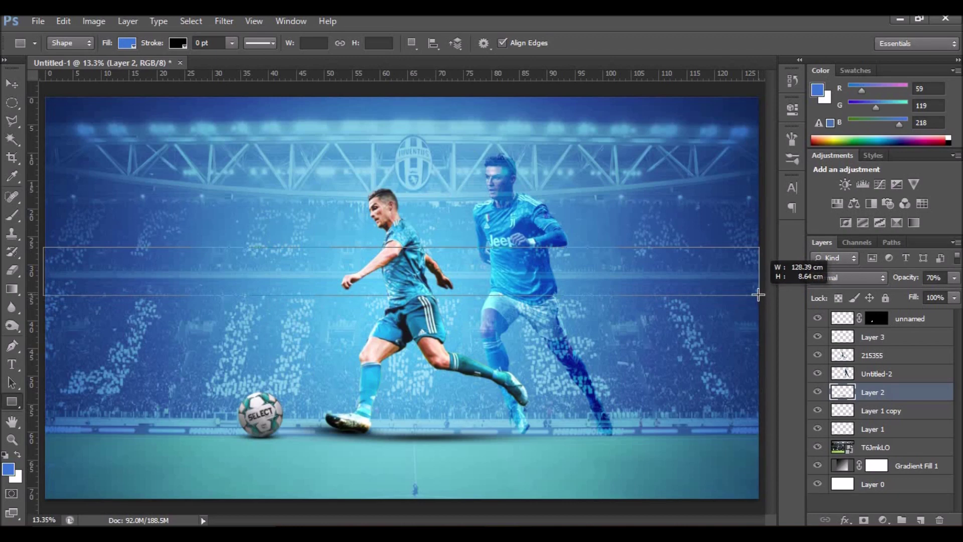
pyautogui.moveTo(762, 294); pyautogui.dragTo(759, 294)
# Rasterize the blue band, set it to Color Burn, and move it slightly lower
pyautogui.rightClick(917, 394)
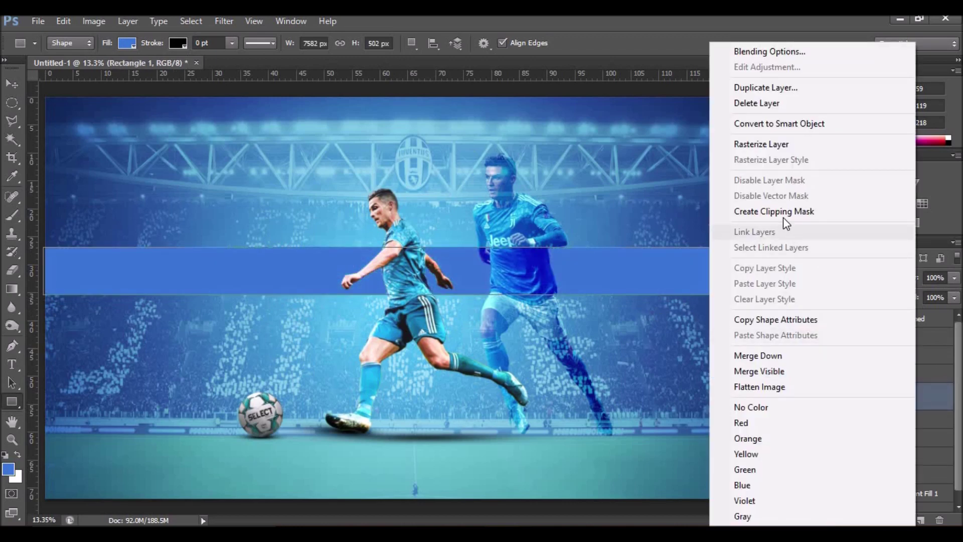
pyautogui.click(779, 146)
pyautogui.click(855, 277)
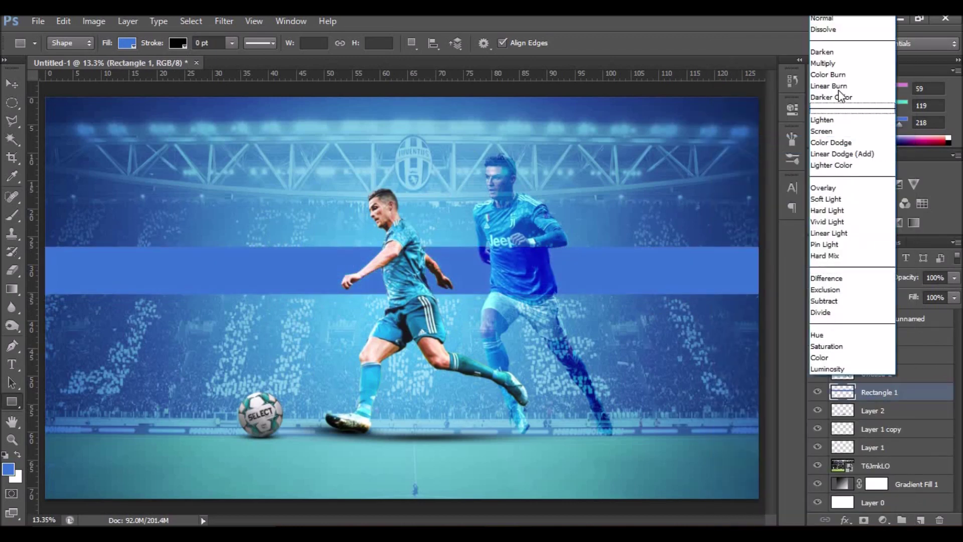
pyautogui.click(833, 71)
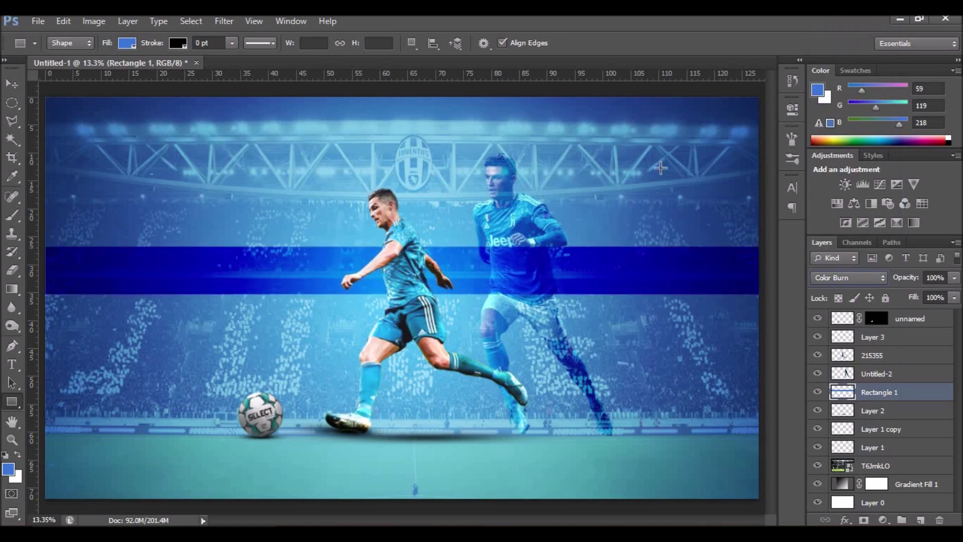
pyautogui.click(12, 84)
pyautogui.moveTo(501, 302)
pyautogui.mouseDown()
pyautogui.moveTo(501, 330)
pyautogui.moveTo(500, 315)
pyautogui.mouseUp()
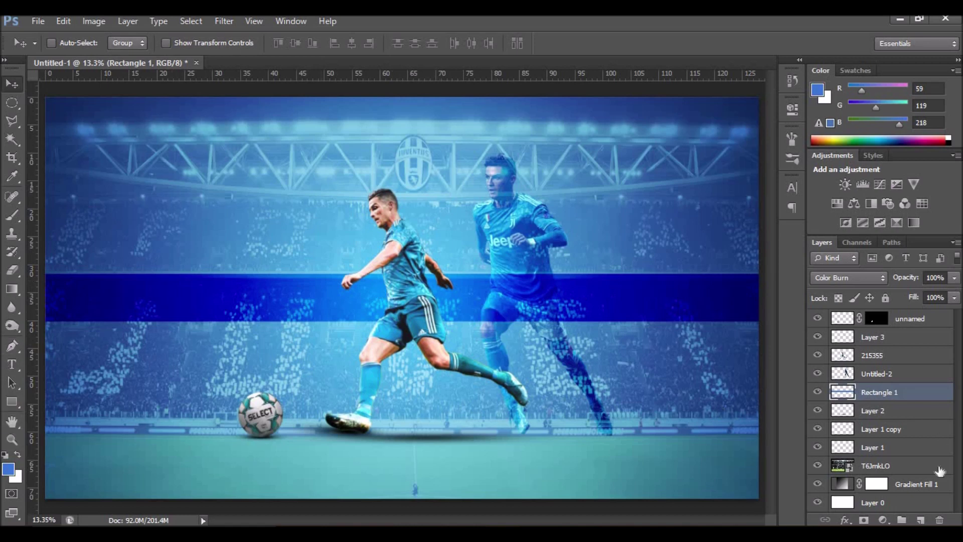
# Add a new layer filled with blue, set to Color Burn at 75% opacity
pyautogui.click(920, 520)
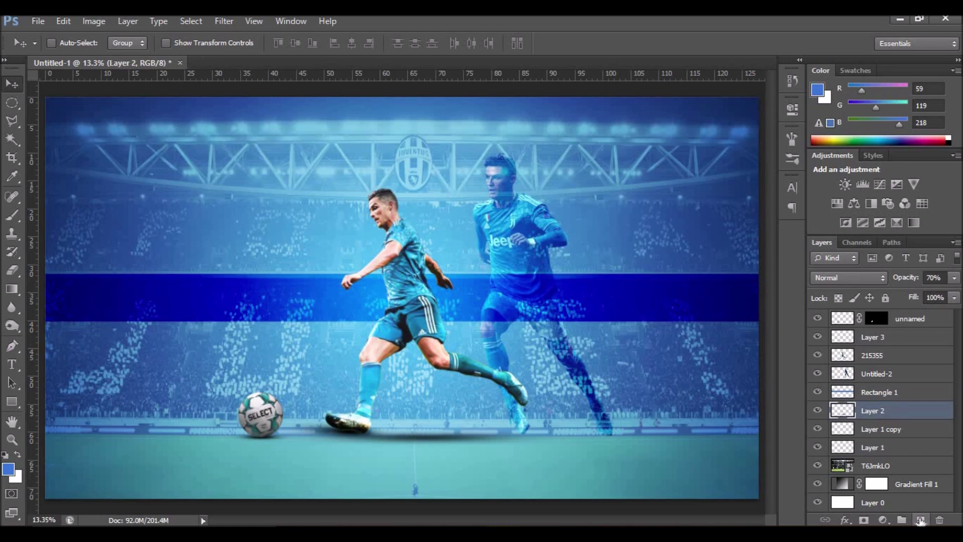
pyautogui.hotkey('alt', 'BackSpace')
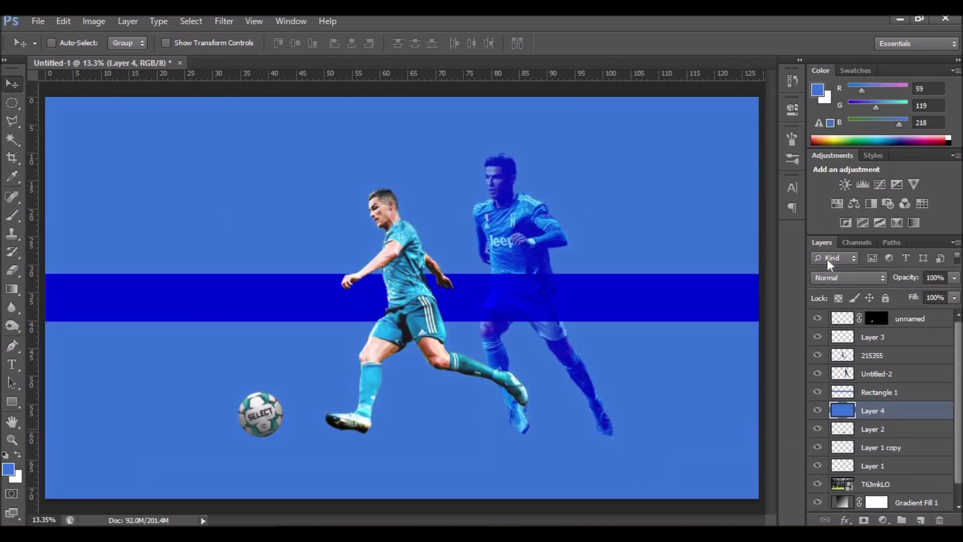
pyautogui.click(835, 275)
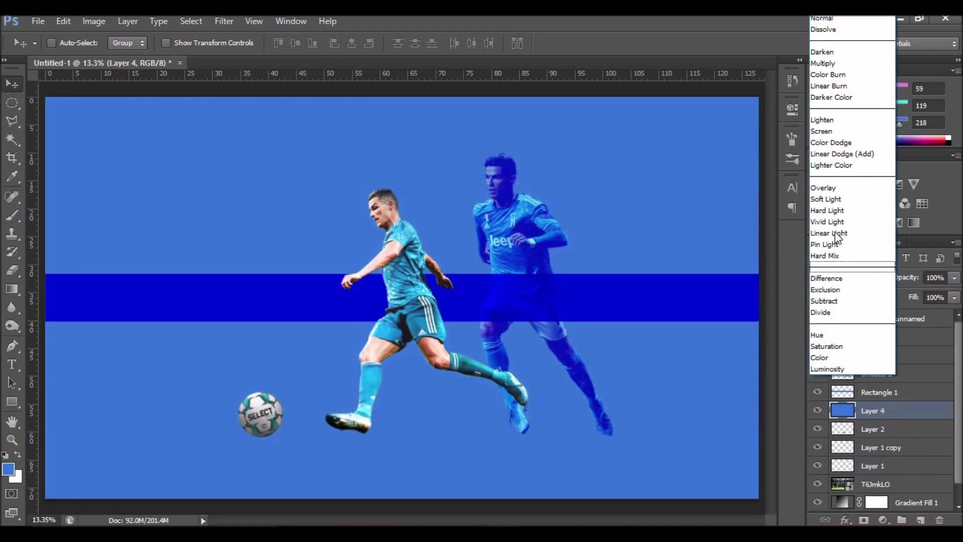
pyautogui.click(829, 75)
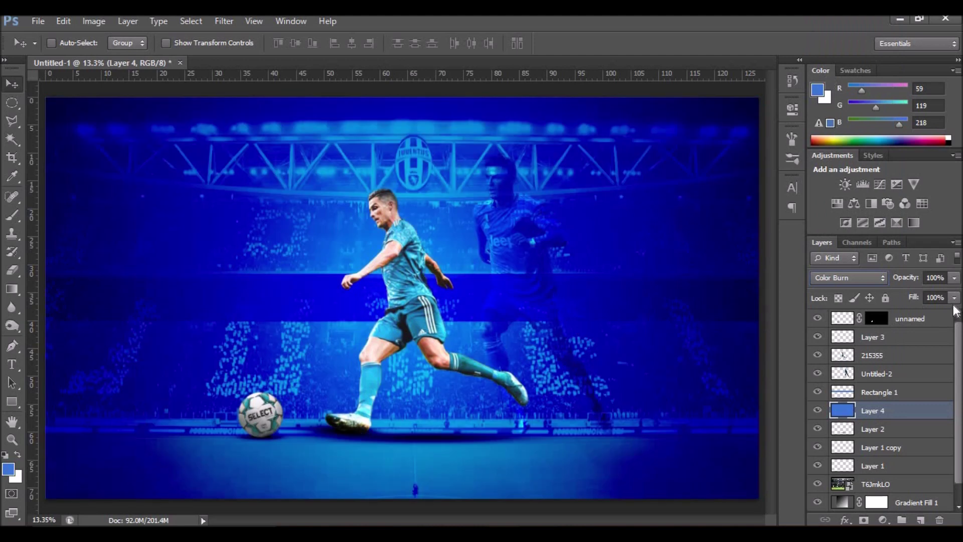
pyautogui.click(953, 279)
pyautogui.click(935, 294)
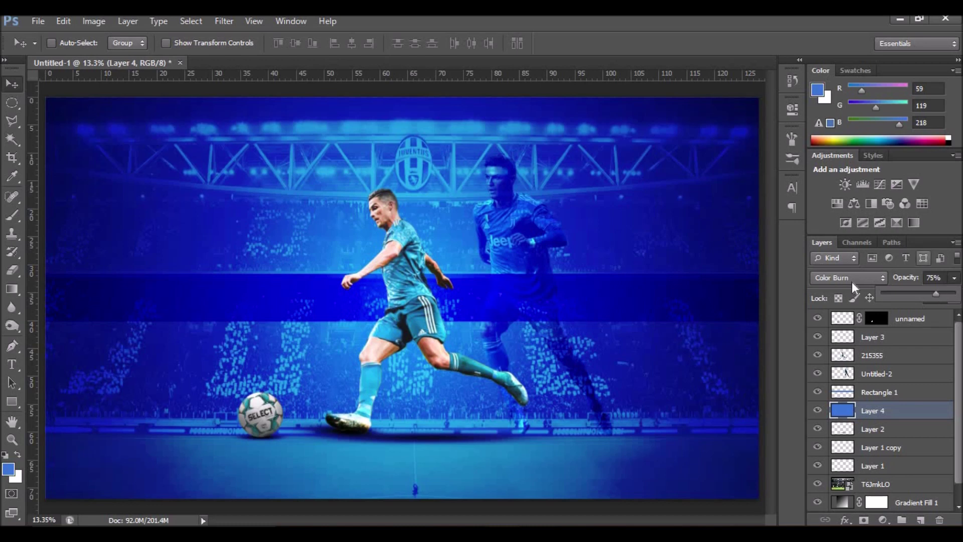
# Shift the faded background Ronaldo left and brighten him with Levels white input 201
pyautogui.keyDown('ctrl'); pyautogui.click(514, 233); pyautogui.keyUp('ctrl')
pyautogui.moveTo(504, 234); pyautogui.dragTo(501, 233)
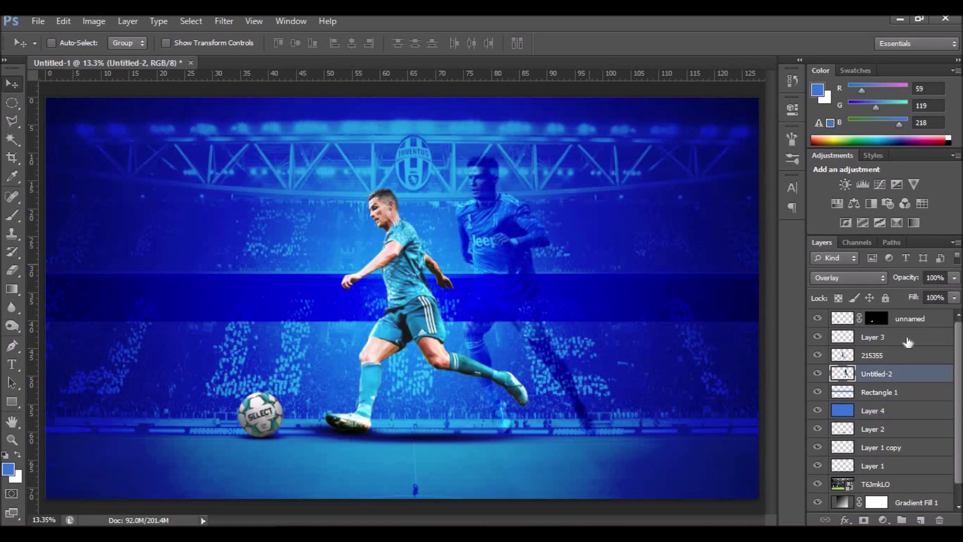
pyautogui.click(94, 21)
pyautogui.click(269, 69)
pyautogui.moveTo(922, 260); pyautogui.dragTo(884, 260)
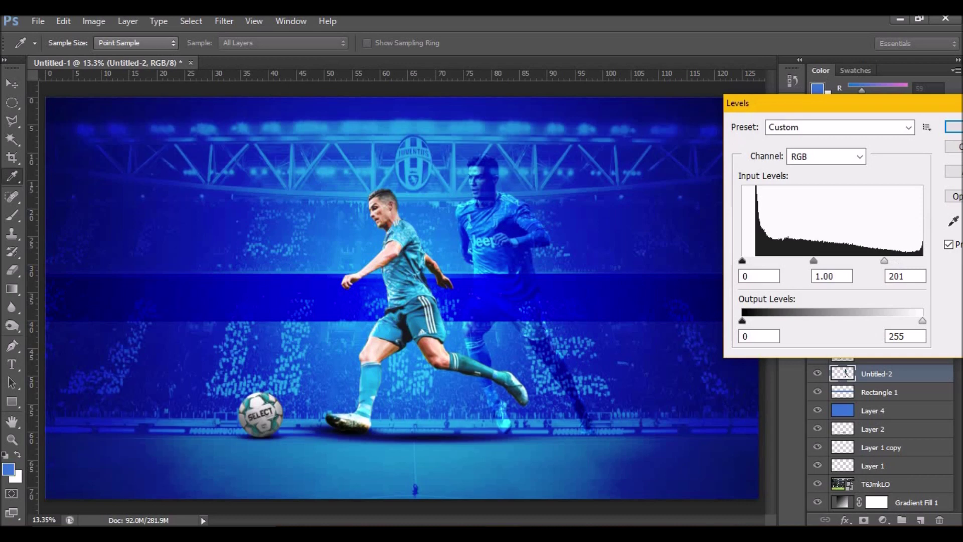
pyautogui.click(953, 127)
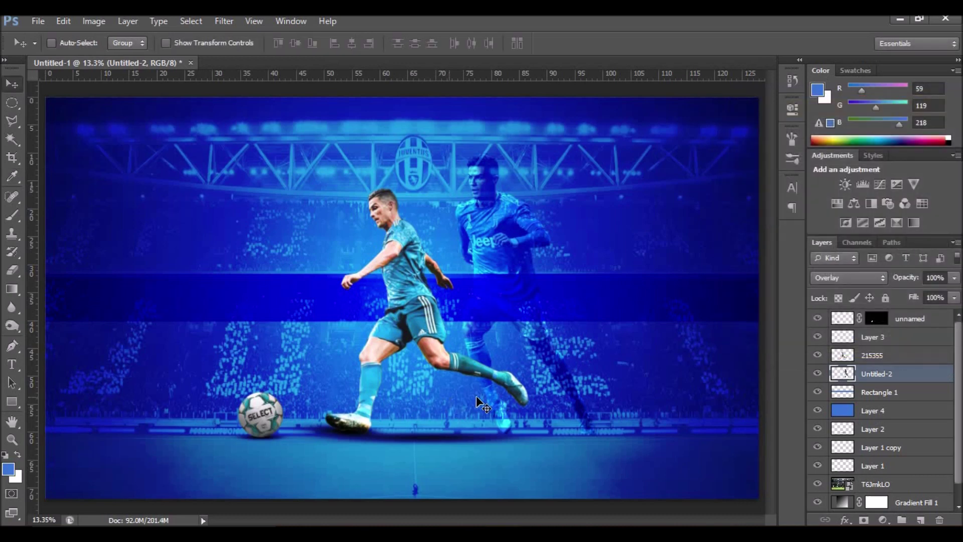
pyautogui.click(12, 365)
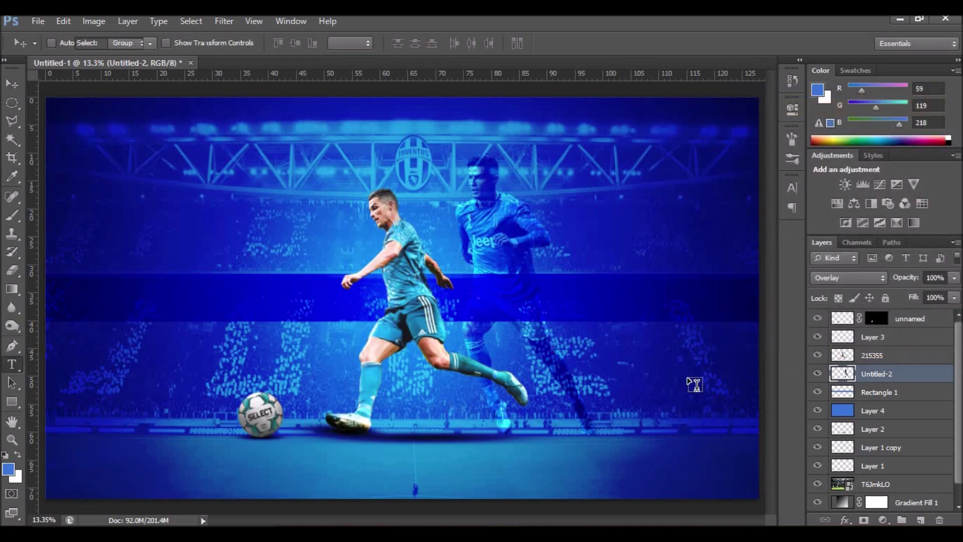
# Type 'CRISTIANO RONALDO' on the band and scale it up to span the band's width
pyautogui.click(846, 393)
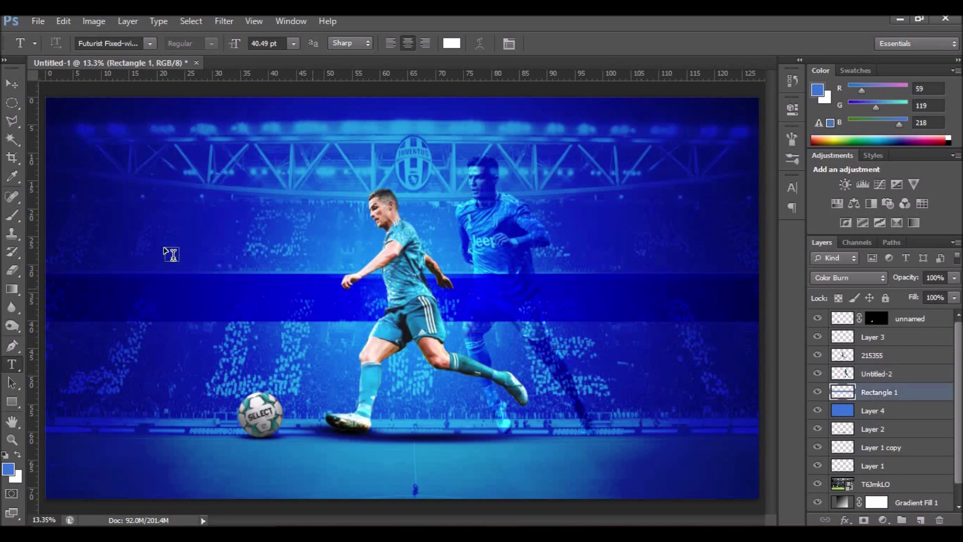
pyautogui.click(161, 296)
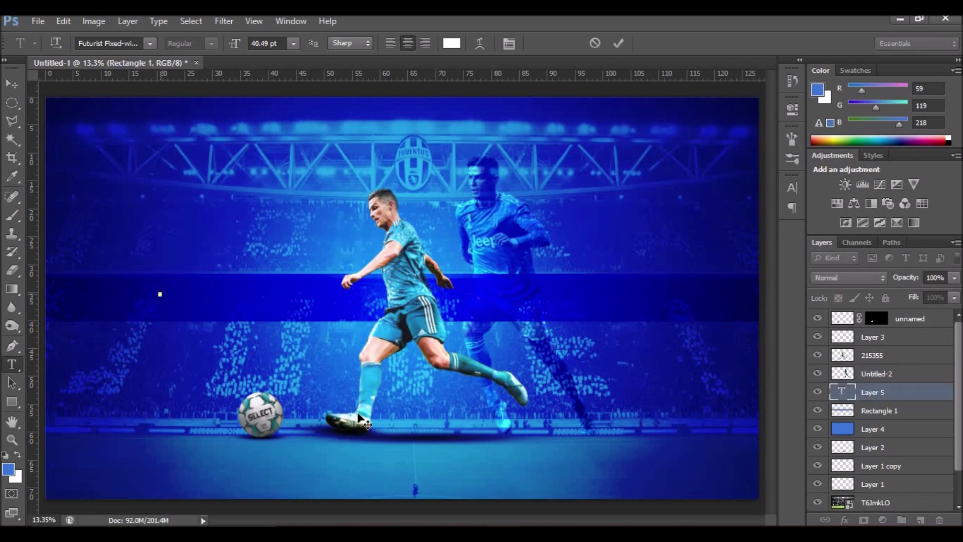
pyautogui.write('CRISTIANO RONAL')
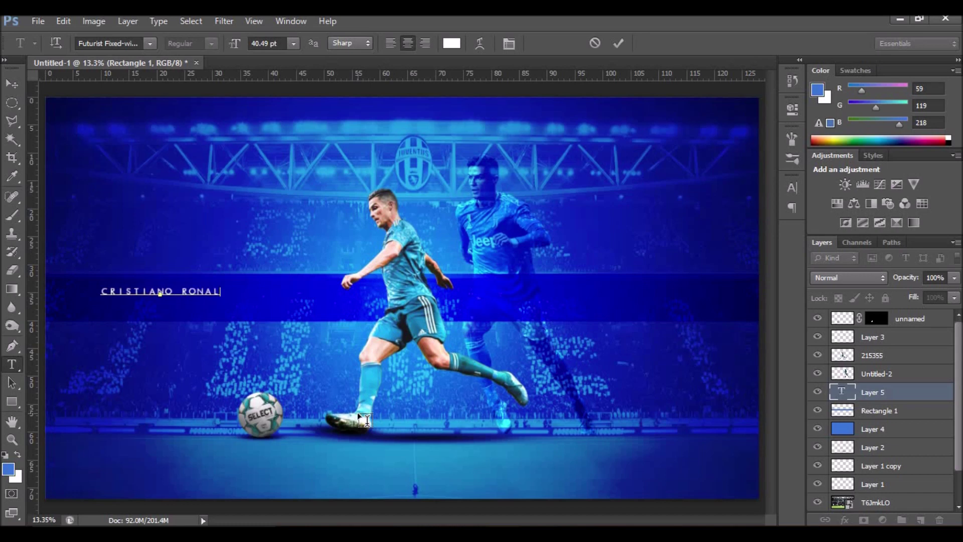
pyautogui.write('DO')
pyautogui.hotkey('ctrl', 'Return')
pyautogui.press('v')
pyautogui.hotkey('ctrl', 't')
pyautogui.moveTo(230, 298); pyautogui.dragTo(714, 372)
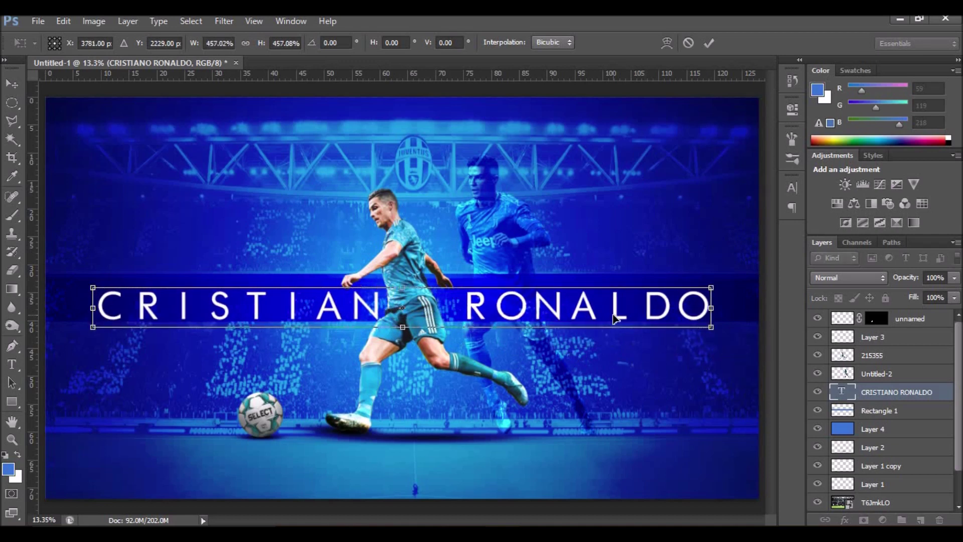
pyautogui.moveTo(618, 309); pyautogui.dragTo(613, 307)
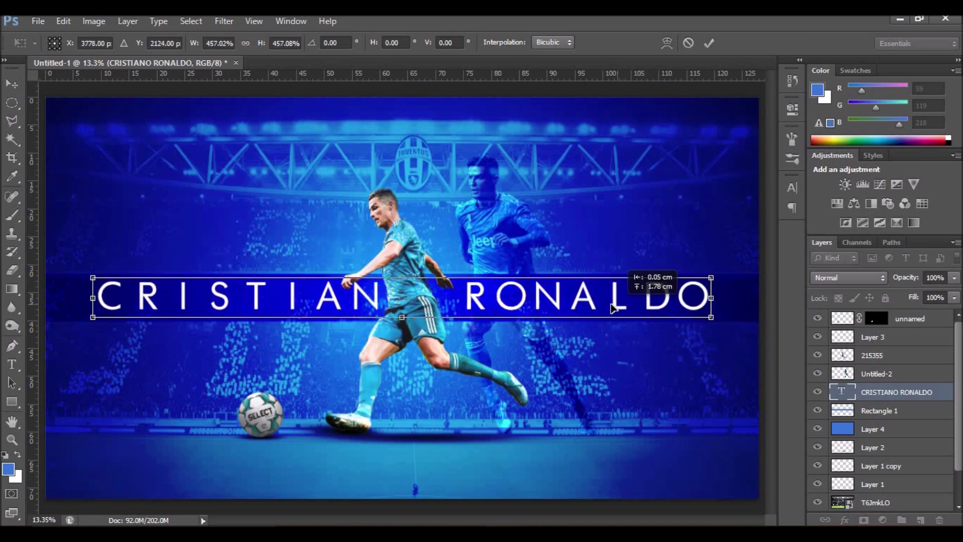
pyautogui.press('Return')
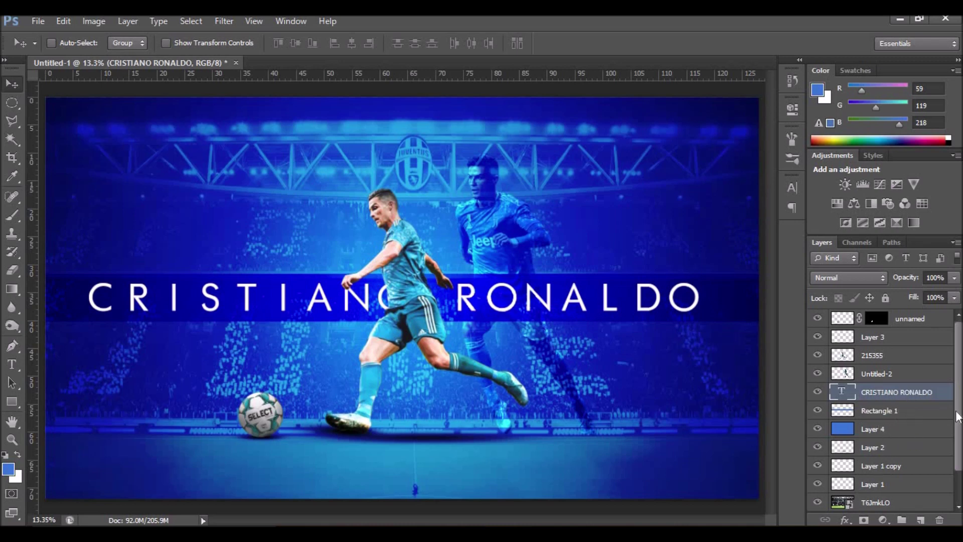
# Add a 'CR7' text layer above the CRISTIANO RONALDO text layer
pyautogui.click(941, 414)
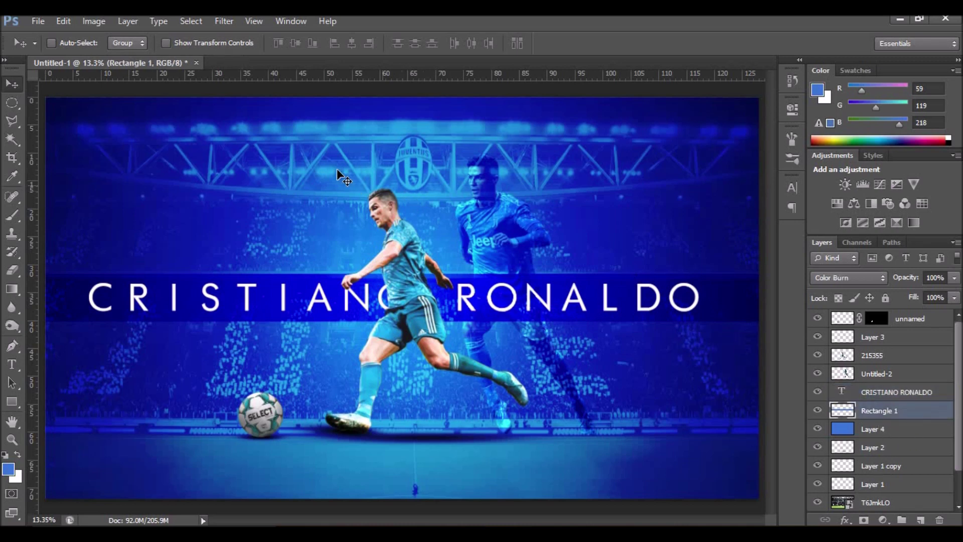
pyautogui.click(936, 391)
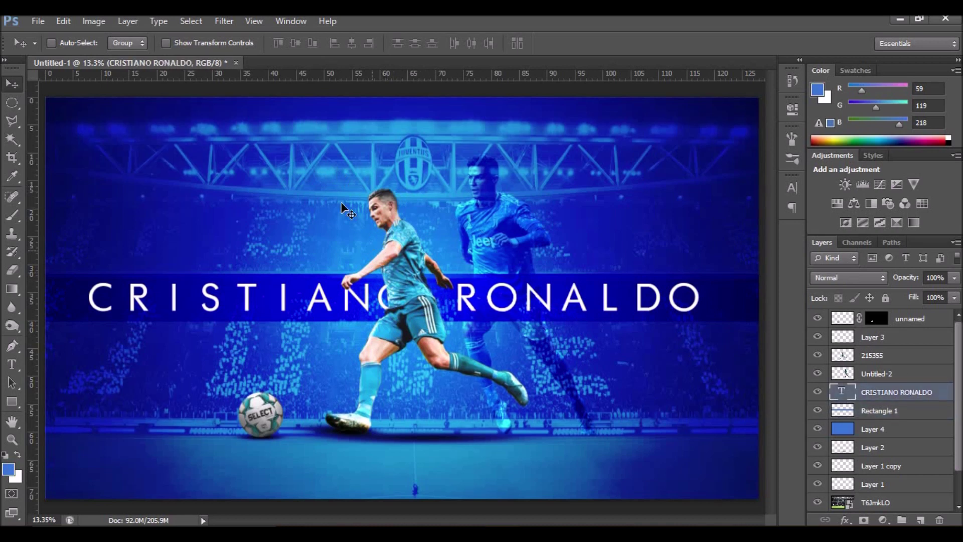
pyautogui.press('t')
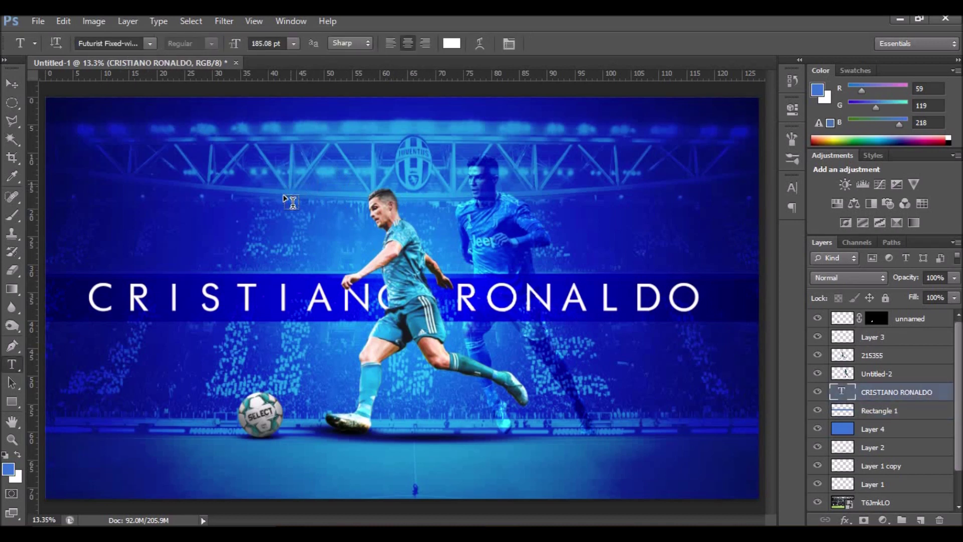
pyautogui.click(393, 304)
pyautogui.write('CR')
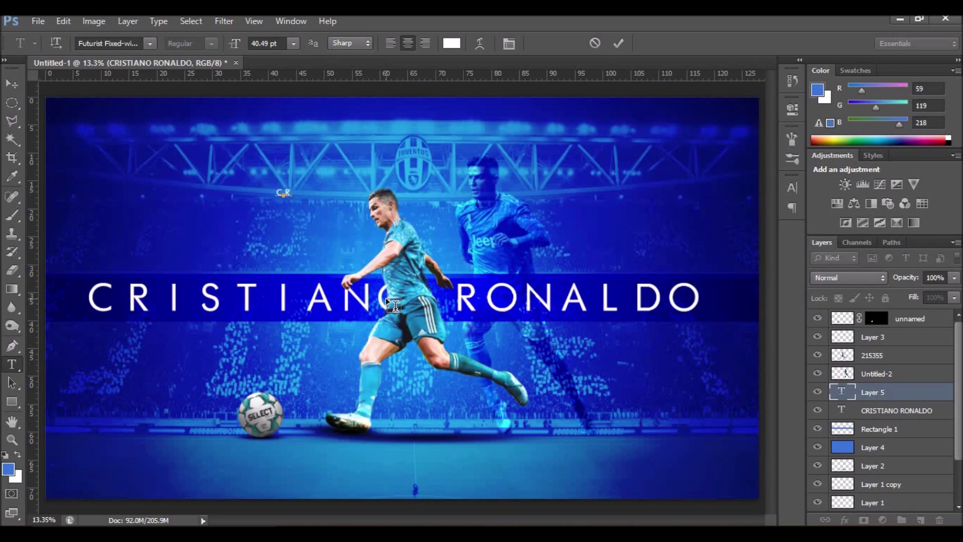
pyautogui.write('&')
pyautogui.press('BackSpace')
pyautogui.write('7')
pyautogui.hotkey('ctrl', 'Return')
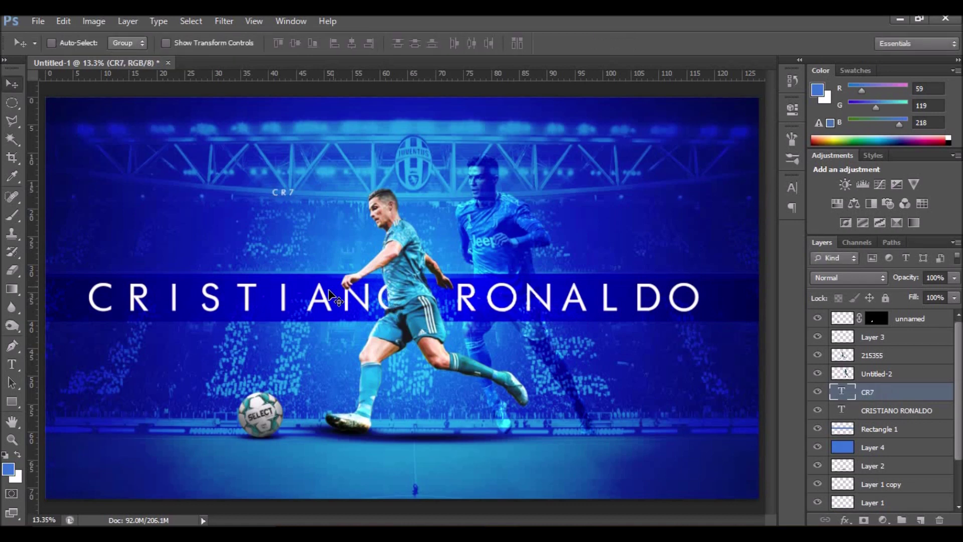
# Enlarge CR7 many times over and move it just above the name band
pyautogui.hotkey('ctrl', 't')
pyautogui.moveTo(296, 199); pyautogui.dragTo(564, 354)
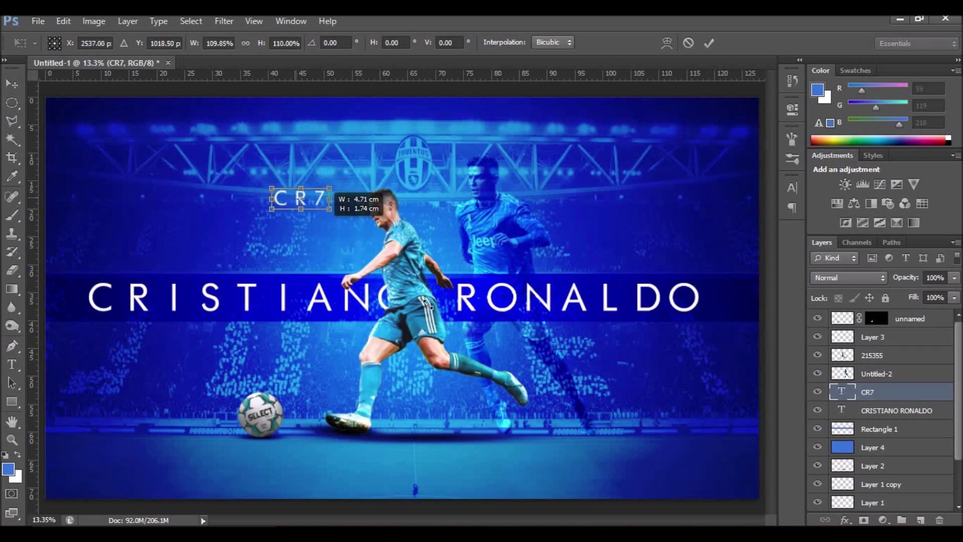
pyautogui.press('Return')
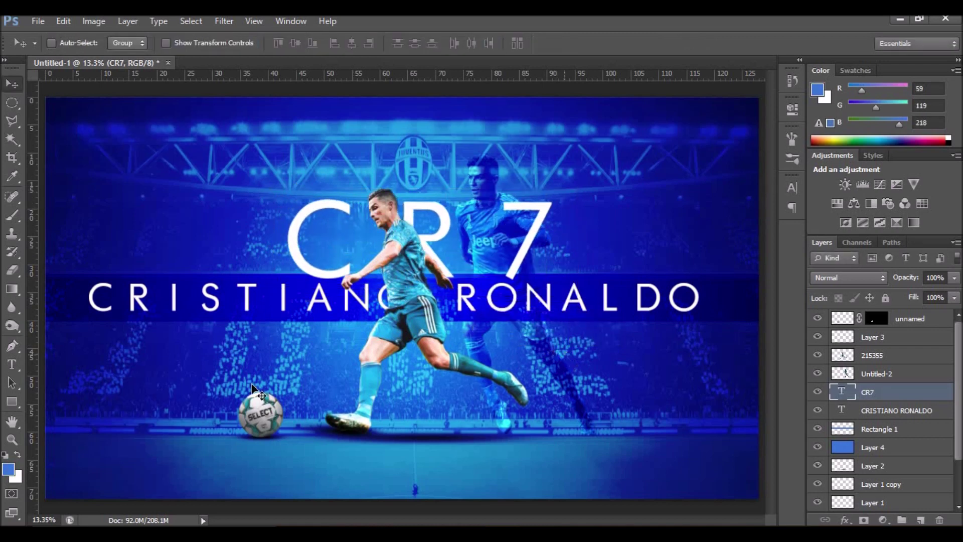
pyautogui.moveTo(463, 249); pyautogui.dragTo(459, 227)
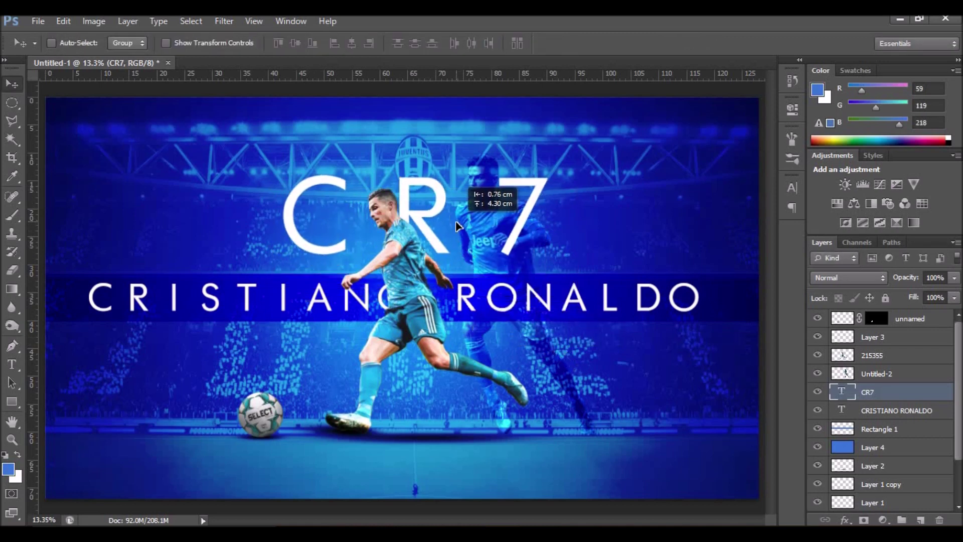
pyautogui.moveTo(481, 221); pyautogui.dragTo(476, 221)
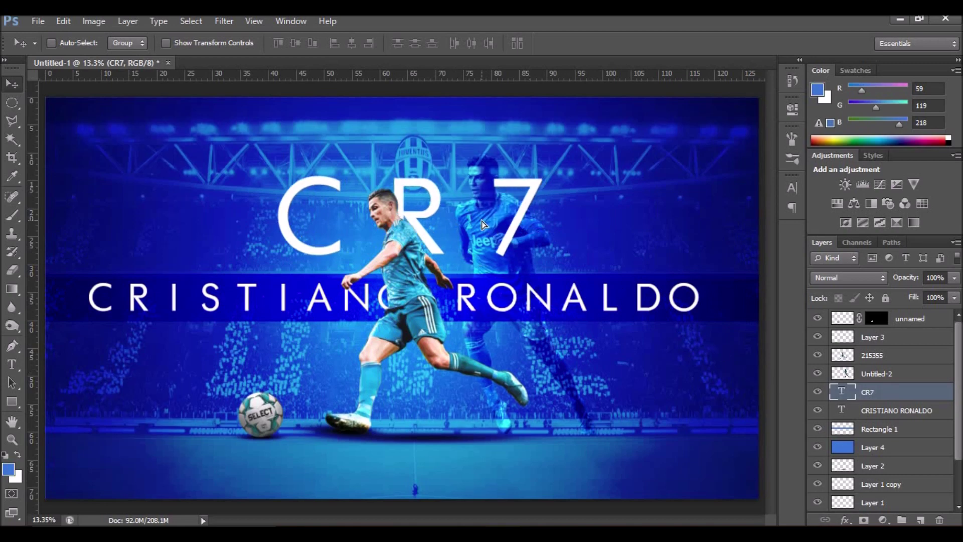
# Change the CR7 title's font to the condensed Bebas typeface
pyautogui.press('t')
pyautogui.click(151, 43)
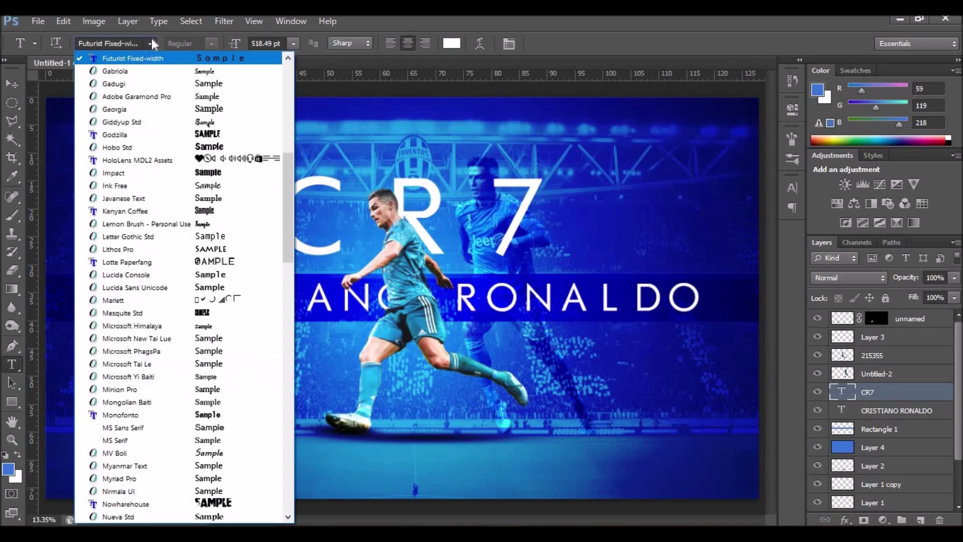
pyautogui.write('Bebas')
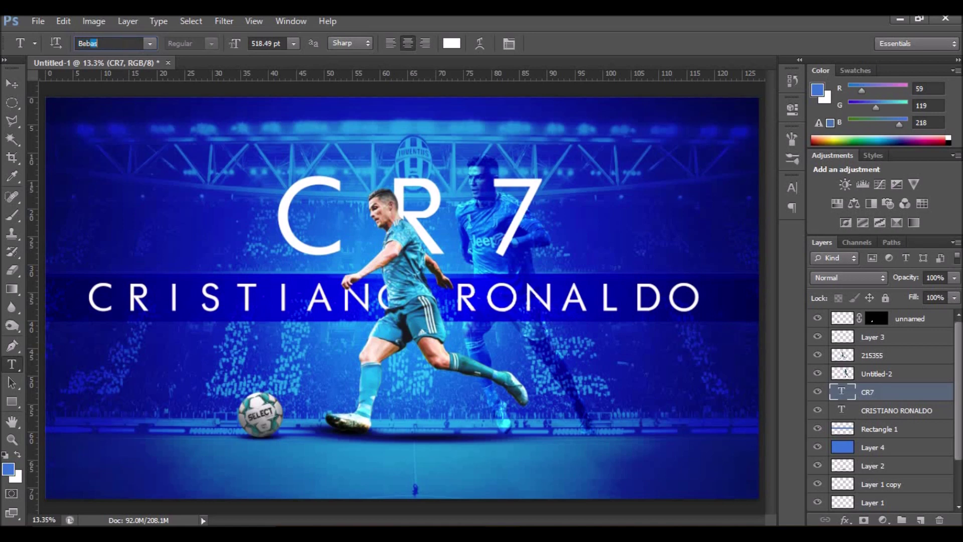
pyautogui.press('Return')
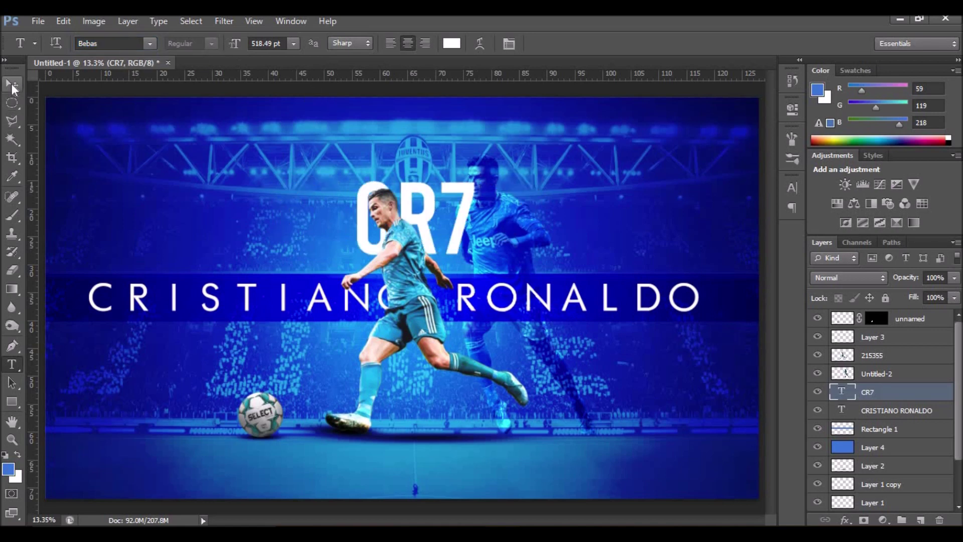
# Scale the CR7 title up to roughly double and move it higher
pyautogui.click(12, 84)
pyautogui.hotkey('ctrl', 't')
pyautogui.moveTo(476, 167); pyautogui.dragTo(538, 117)
pyautogui.moveTo(465, 222)
pyautogui.mouseDown()
pyautogui.moveTo(469, 205)
pyautogui.moveTo(460, 206)
pyautogui.mouseUp()
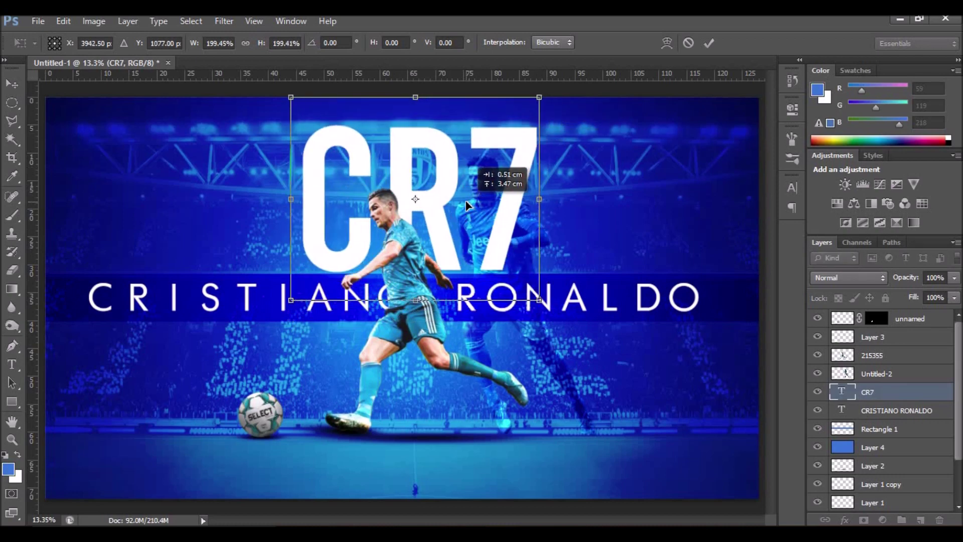
pyautogui.click(708, 43)
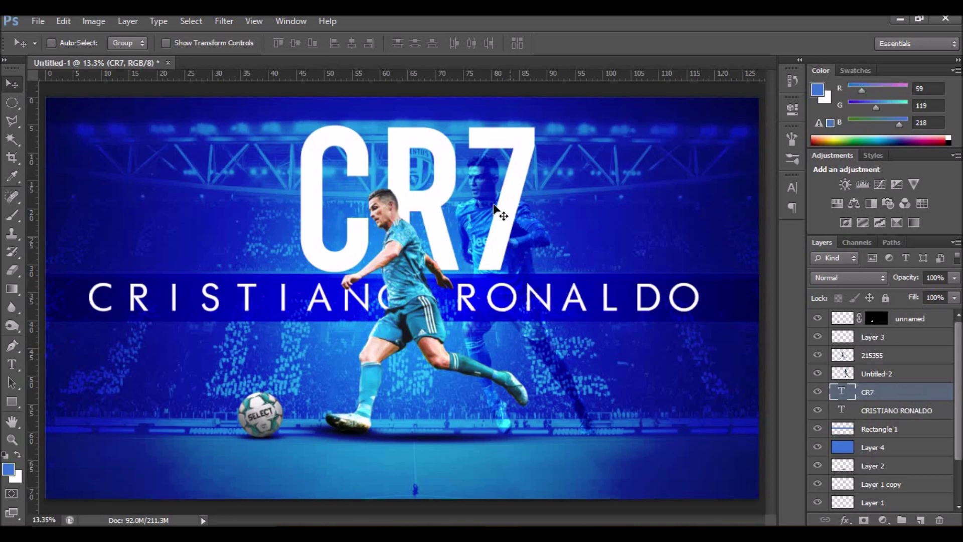
# Colour the CR7 text a blue sampled from the poster and blend it with Color Burn
pyautogui.press('t')
pyautogui.click(452, 42)
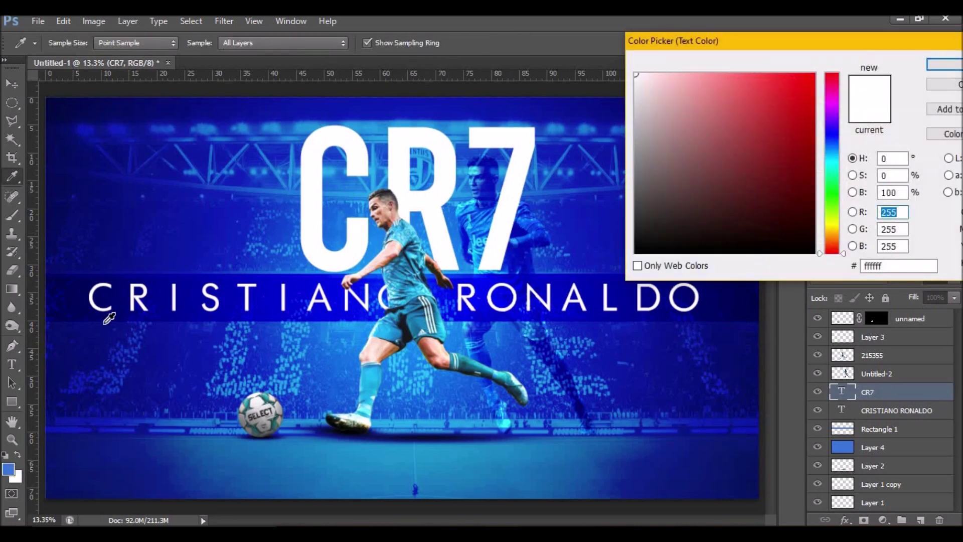
pyautogui.click(11, 469)
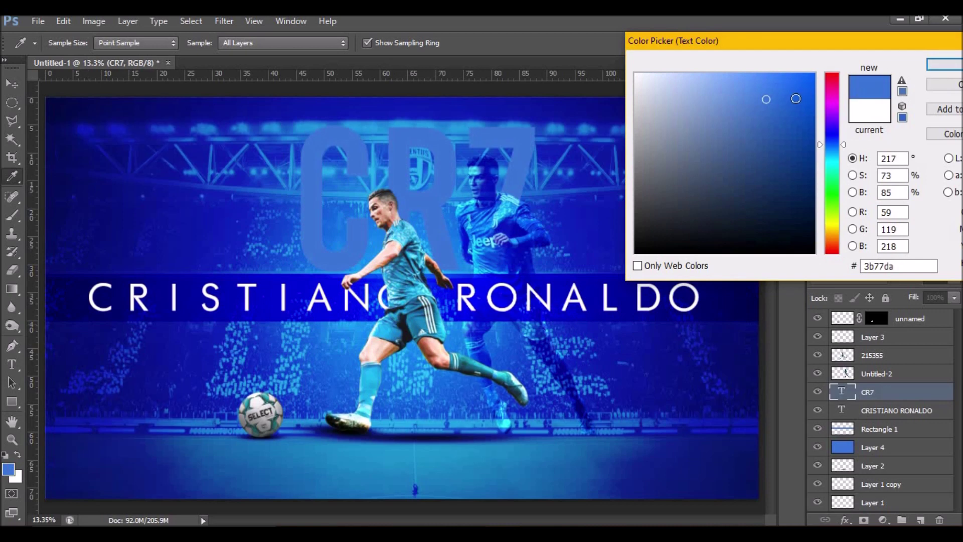
pyautogui.moveTo(795, 99); pyautogui.dragTo(808, 99)
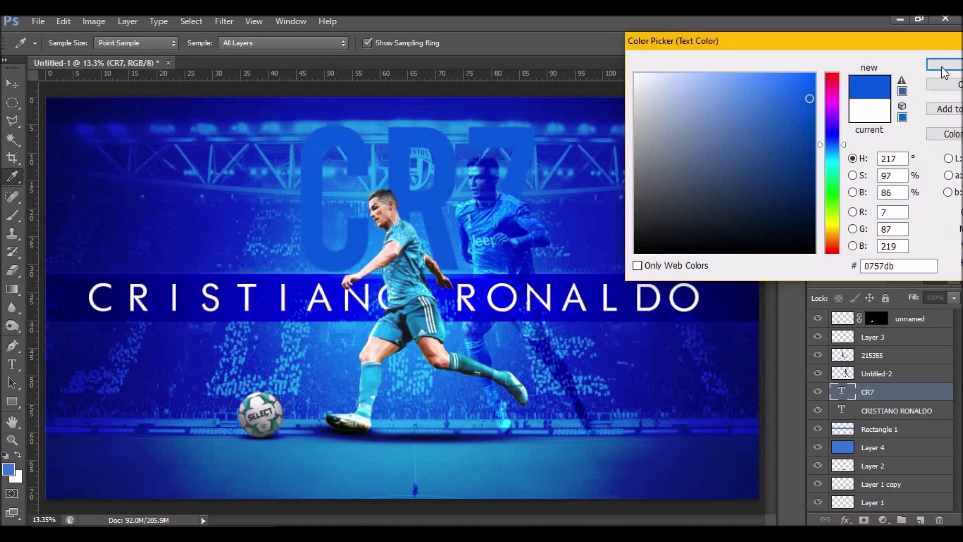
pyautogui.click(942, 73)
pyautogui.click(838, 279)
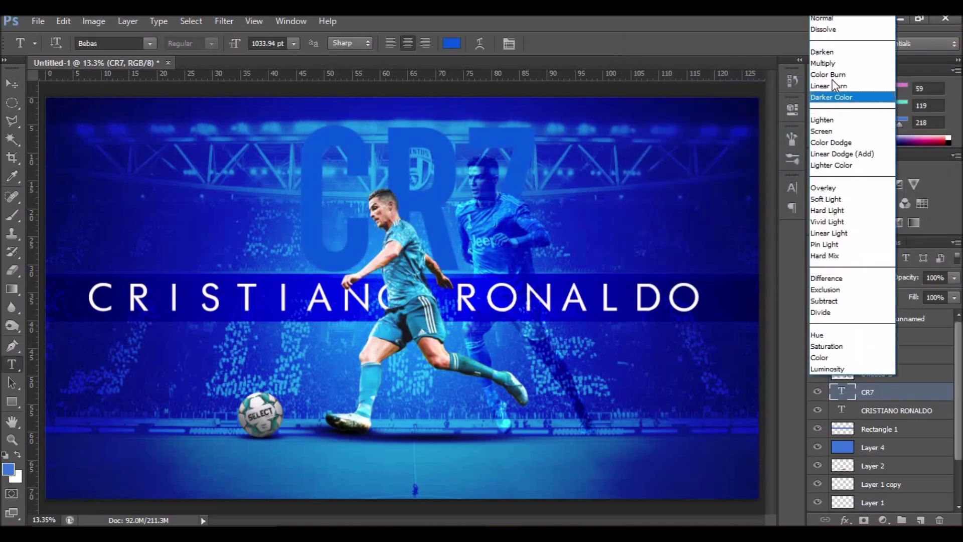
pyautogui.click(831, 77)
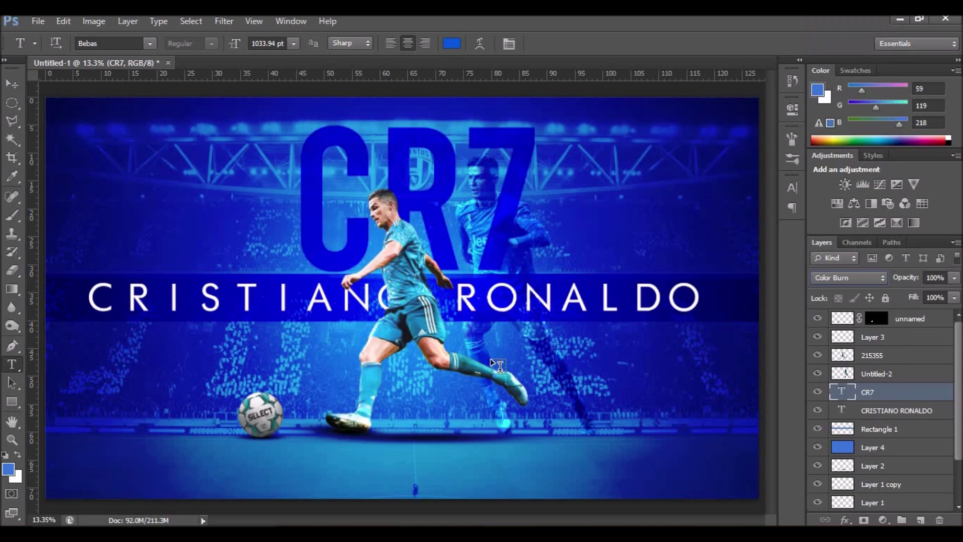
# Recolour the CR7 text a deep navy blue
pyautogui.click(451, 43)
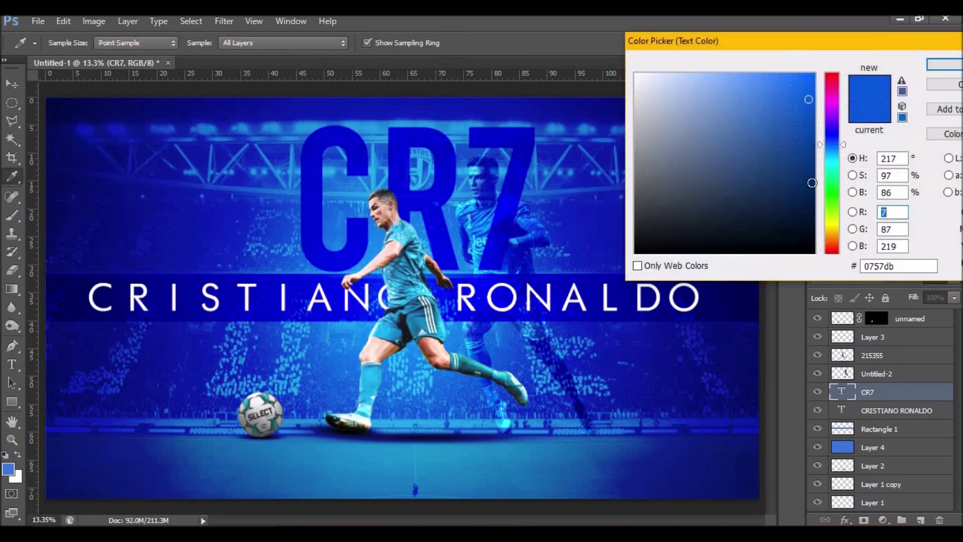
pyautogui.click(807, 168)
pyautogui.click(943, 64)
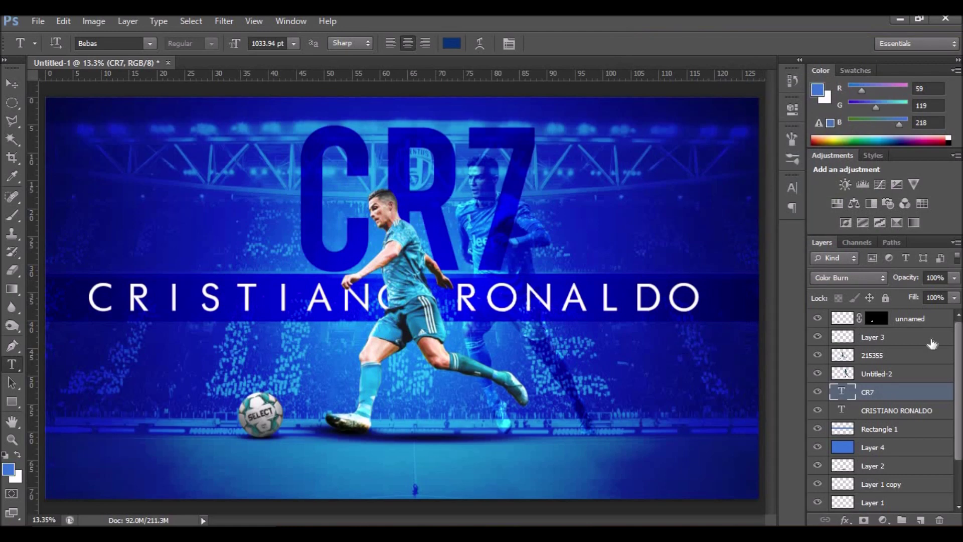
pyautogui.rightClick(899, 390)
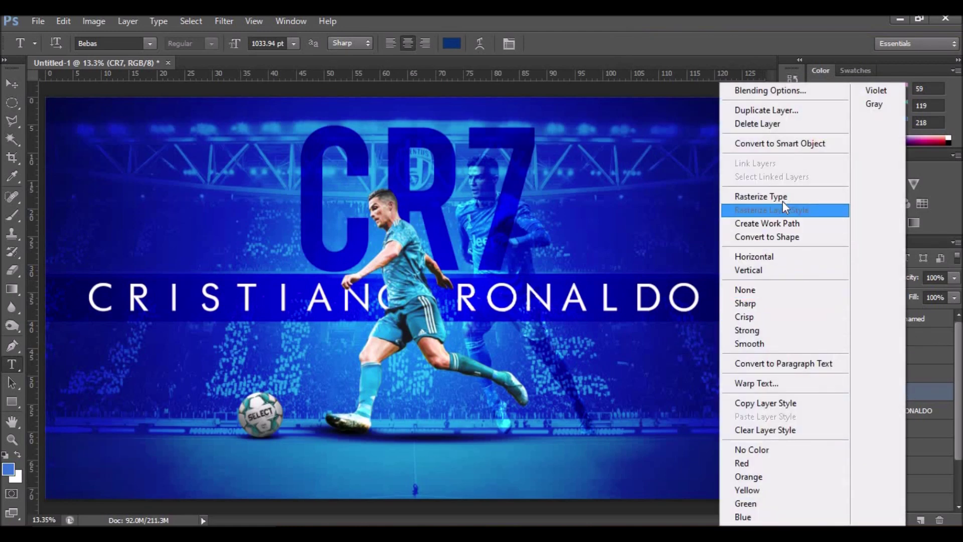
# Rasterize CR7 and delete its letters inside the faded background Ronaldo's outline
pyautogui.click(783, 196)
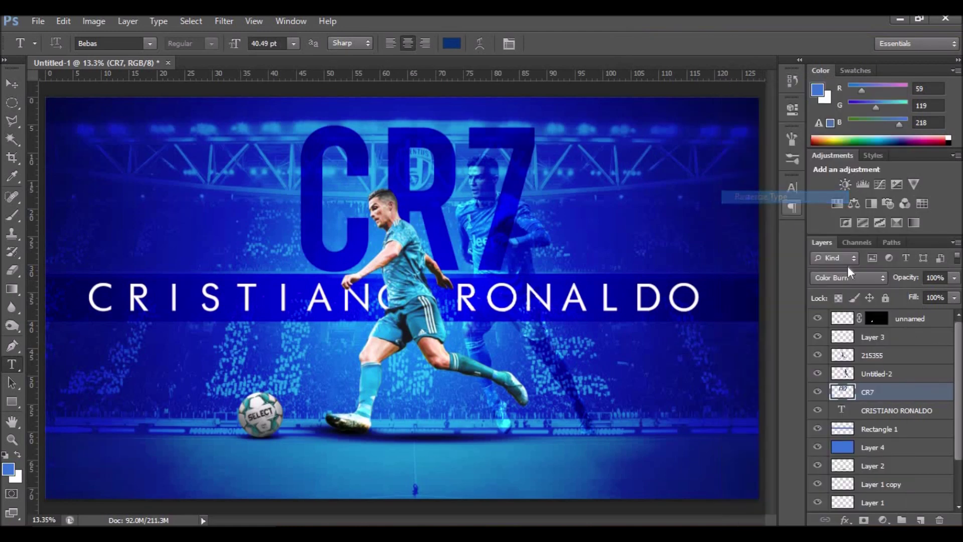
pyautogui.keyDown('ctrl'); pyautogui.click(848, 374); pyautogui.keyUp('ctrl')
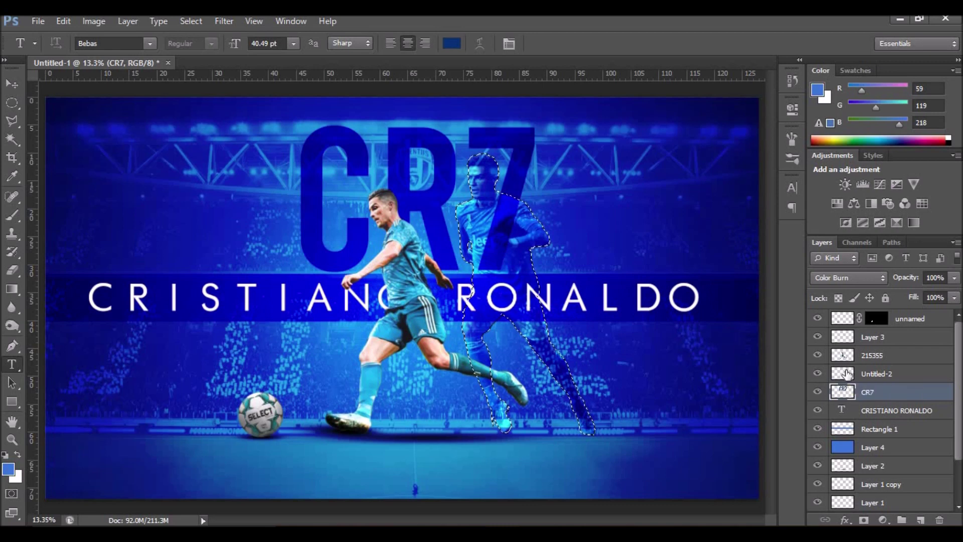
pyautogui.press('Delete')
pyautogui.hotkey('ctrl', 'd')
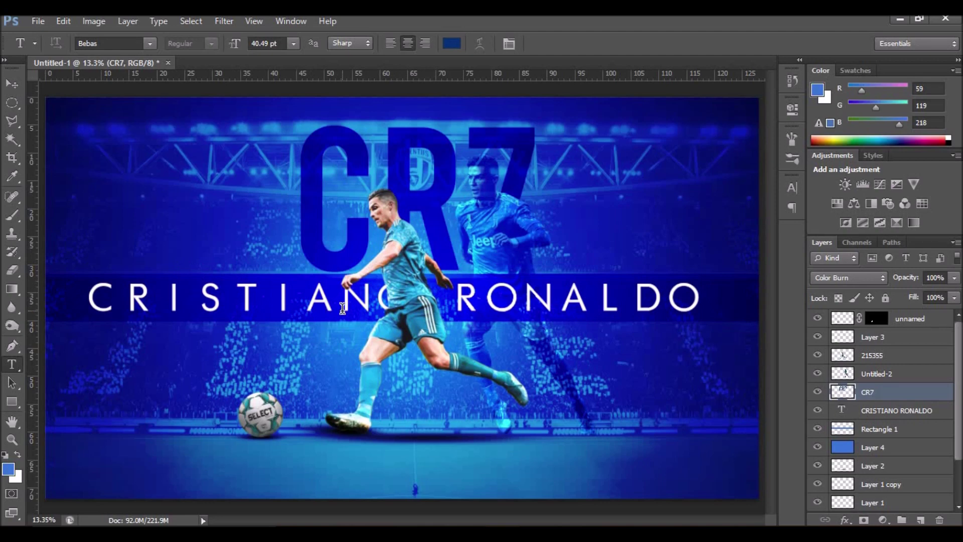
# Start placing an image file into the poster
pyautogui.click(40, 19)
pyautogui.press('Right')
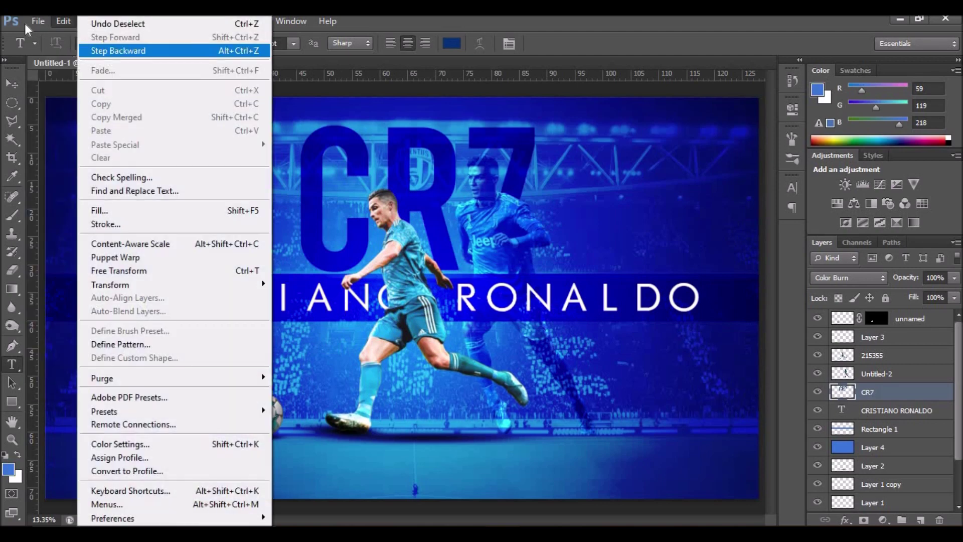
pyautogui.click(71, 251)
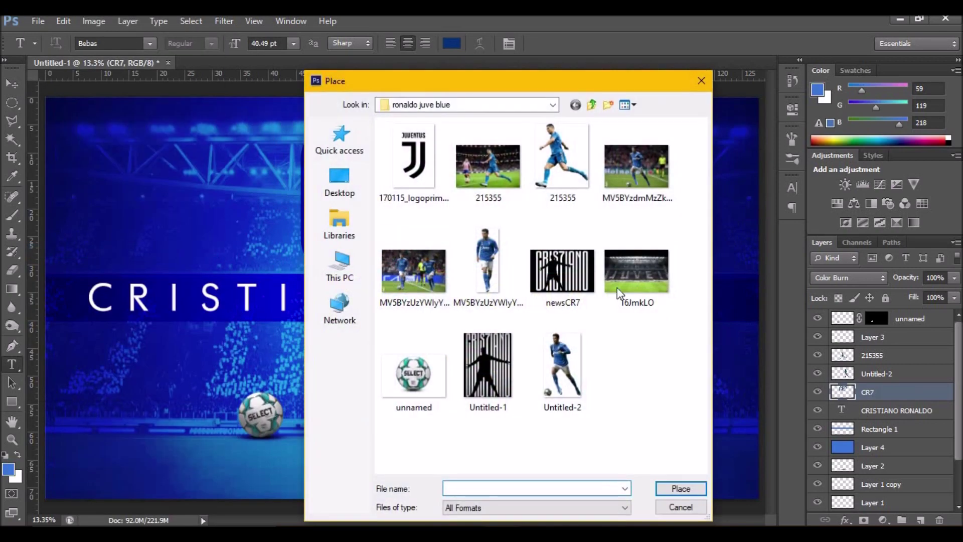
# Place the newsCR7 logo image and shrink it behind the player
pyautogui.doubleClick(562, 271)
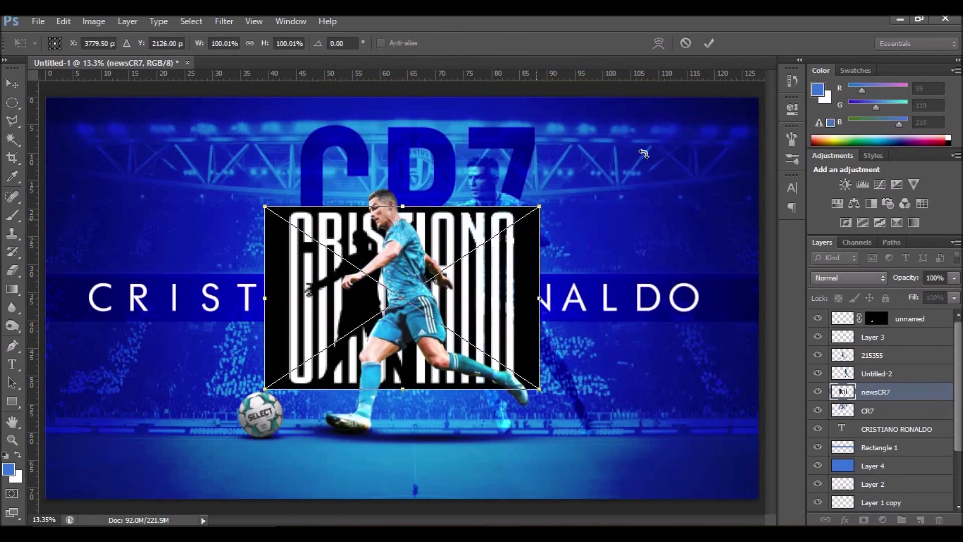
pyautogui.click(709, 43)
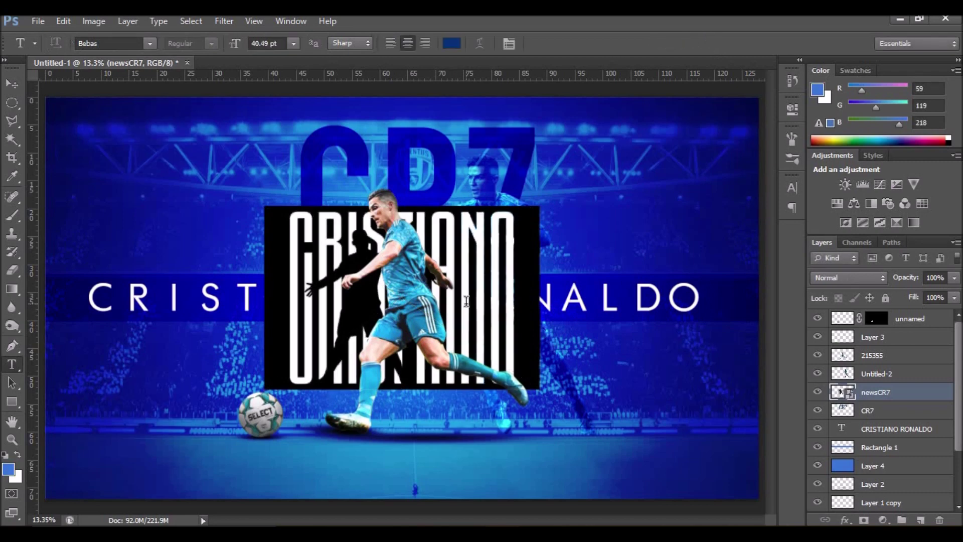
pyautogui.hotkey('ctrl', 't')
pyautogui.moveTo(529, 211); pyautogui.dragTo(455, 262)
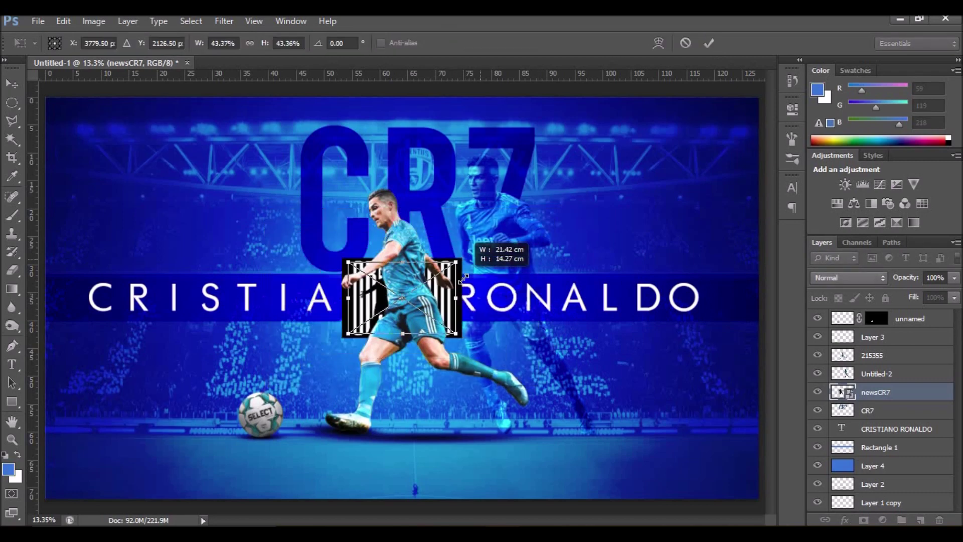
pyautogui.press('Return')
pyautogui.moveTo(447, 296)
pyautogui.mouseDown()
pyautogui.moveTo(397, 248)
pyautogui.moveTo(455, 284)
pyautogui.mouseUp()
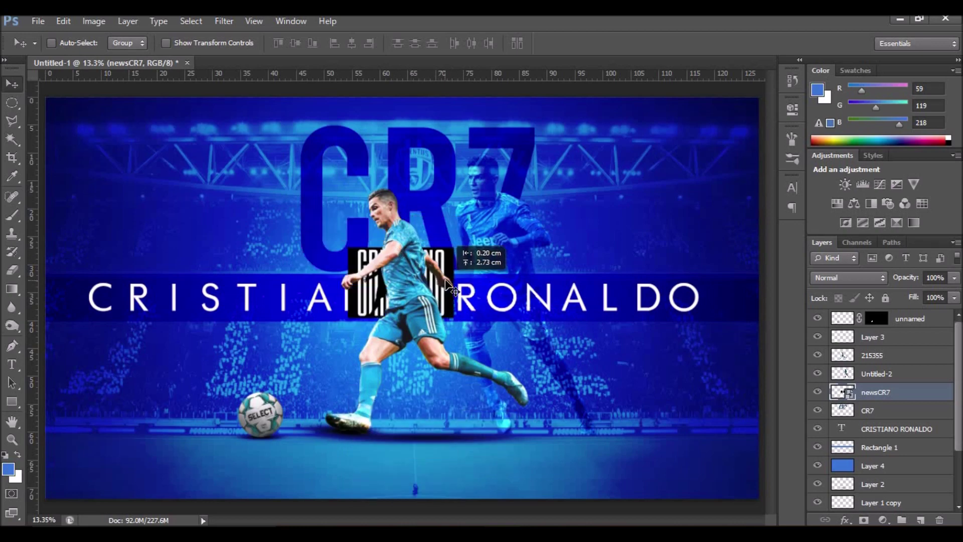
# Scale the logo down further and move it to the bottom centre below the player
pyautogui.hotkey('ctrl', 't')
pyautogui.moveTo(450, 249); pyautogui.dragTo(436, 258)
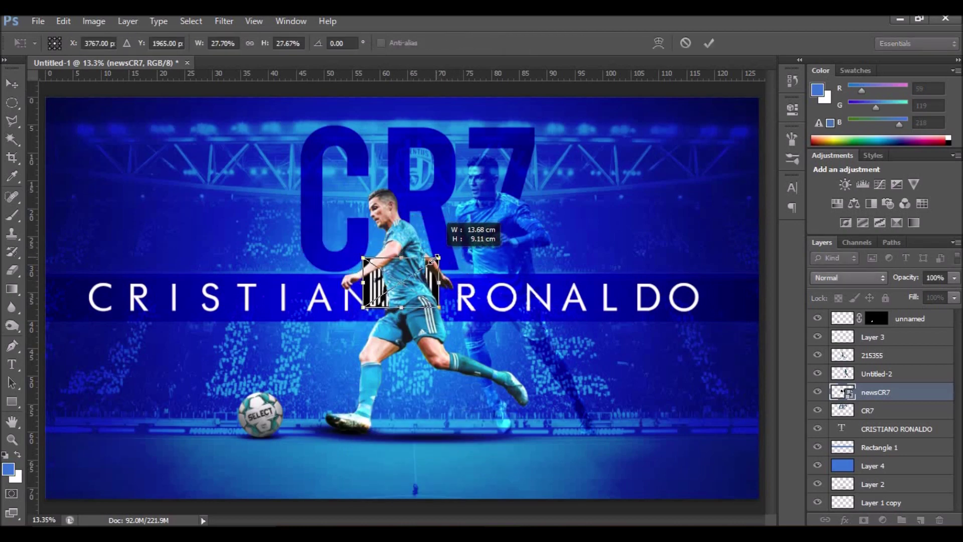
pyautogui.press('Return')
pyautogui.moveTo(420, 372); pyautogui.dragTo(438, 460)
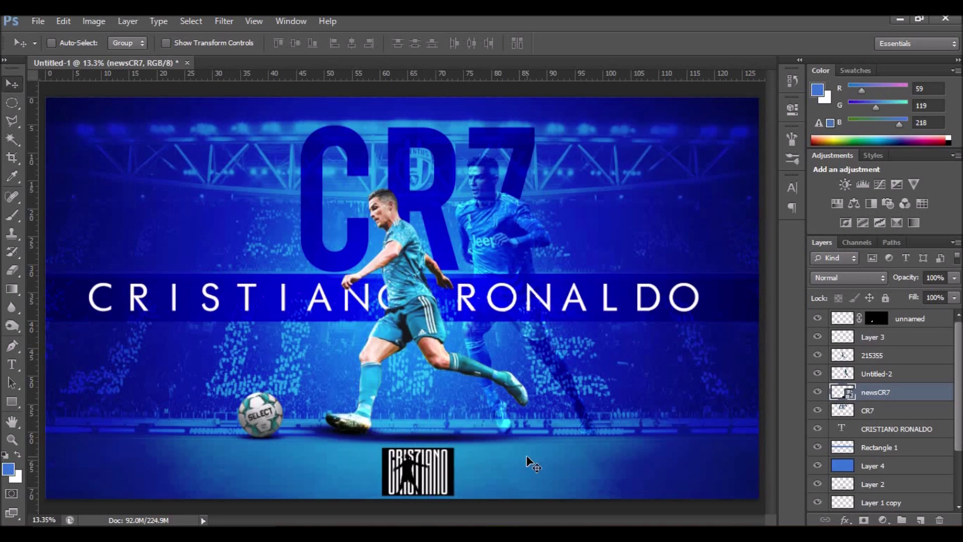
# Rasterize the newsCR7 logo and delete its background with the Magic Wand
pyautogui.rightClick(925, 399)
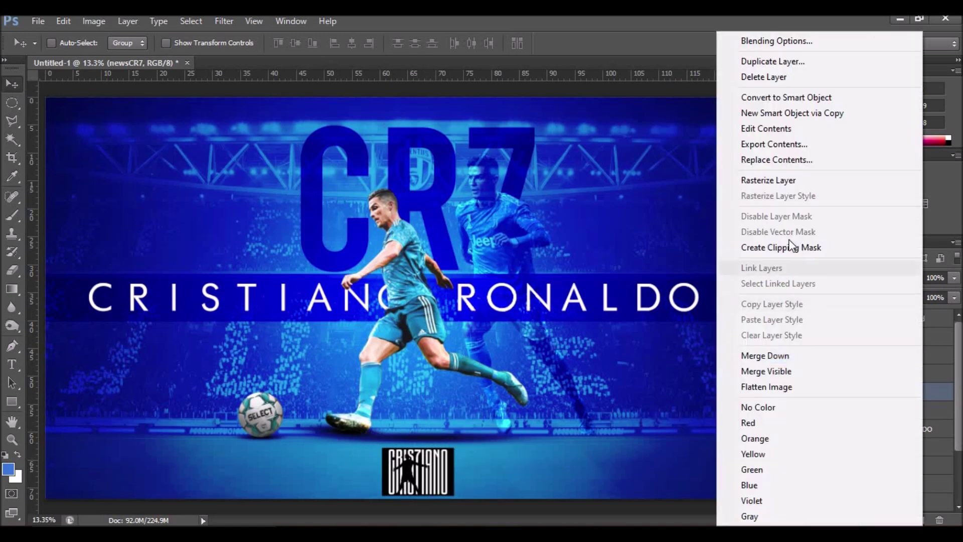
pyautogui.click(772, 180)
pyautogui.press('w')
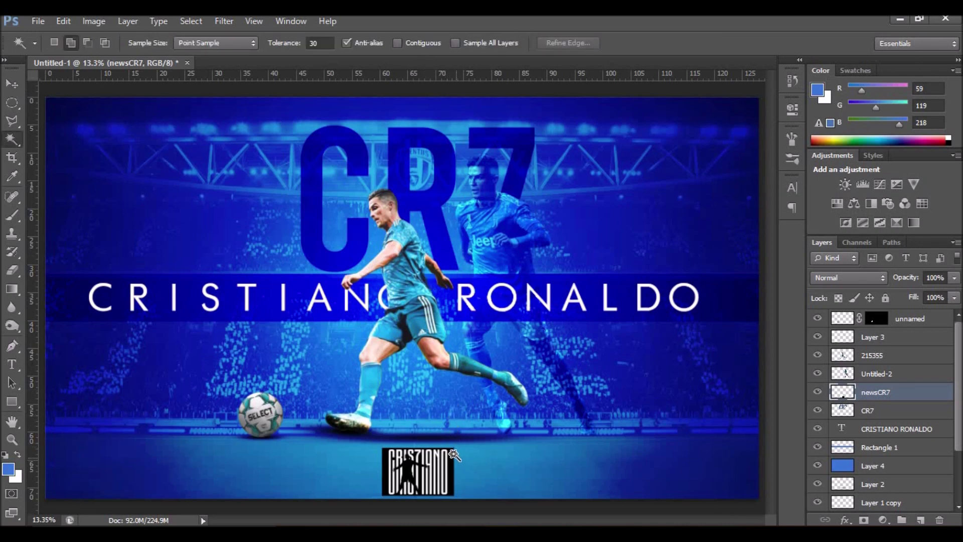
pyautogui.click(565, 494)
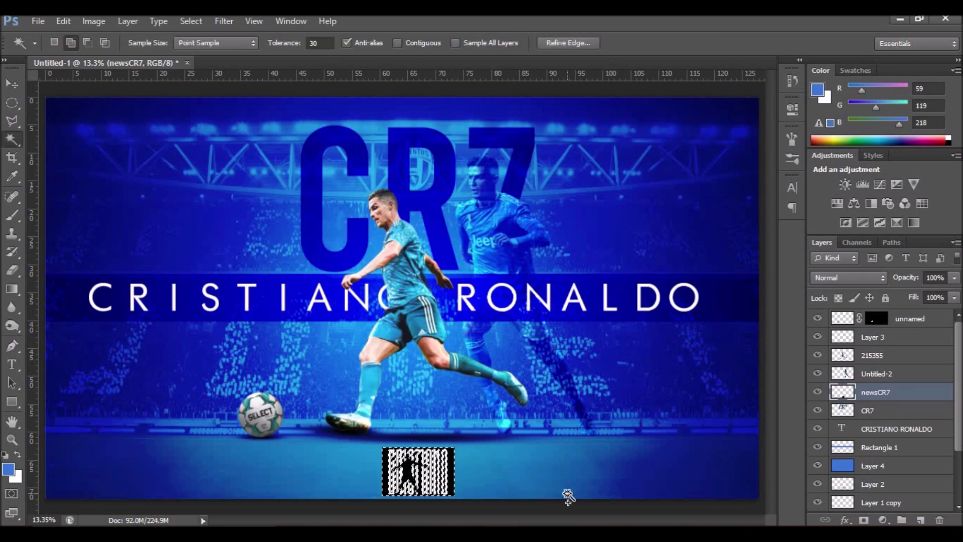
pyautogui.press('Delete')
pyautogui.hotkey('ctrl', 'd')
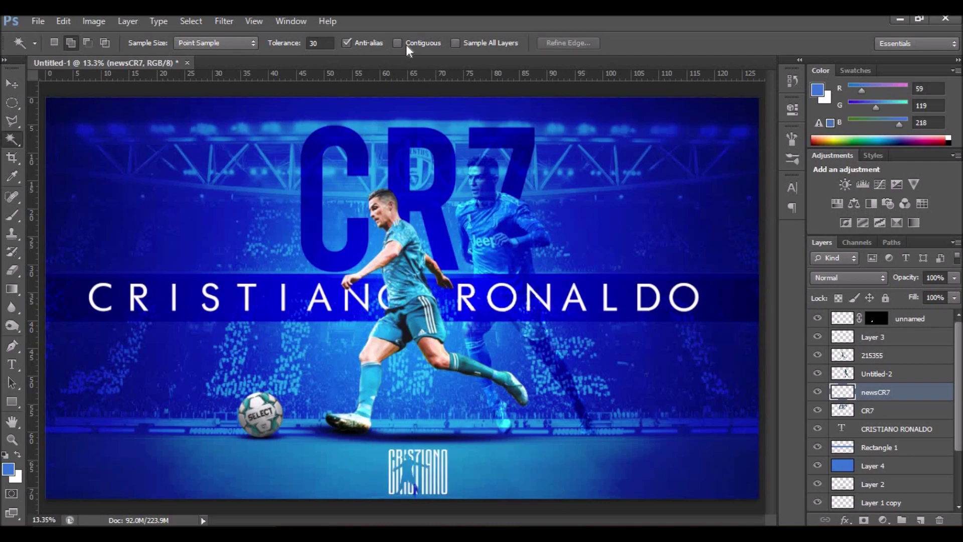
# Fill the remaining CRISTIANO lettering with a dark navy colour
pyautogui.keyDown('ctrl'); pyautogui.click(842, 396); pyautogui.keyUp('ctrl')
pyautogui.press('i')
pyautogui.click(805, 170)
pyautogui.click(936, 65)
pyautogui.press('w')
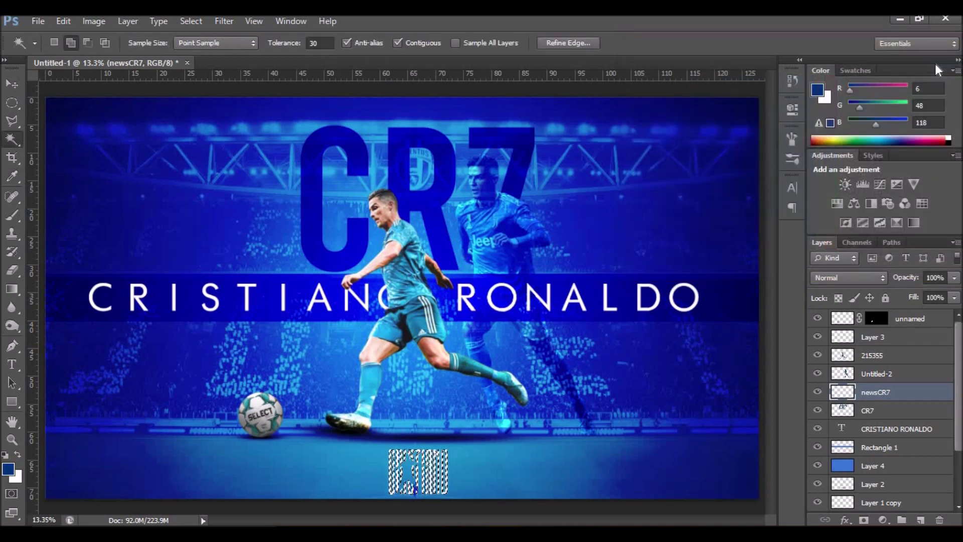
pyautogui.hotkey('alt', 'BackSpace')
pyautogui.hotkey('ctrl', 'd')
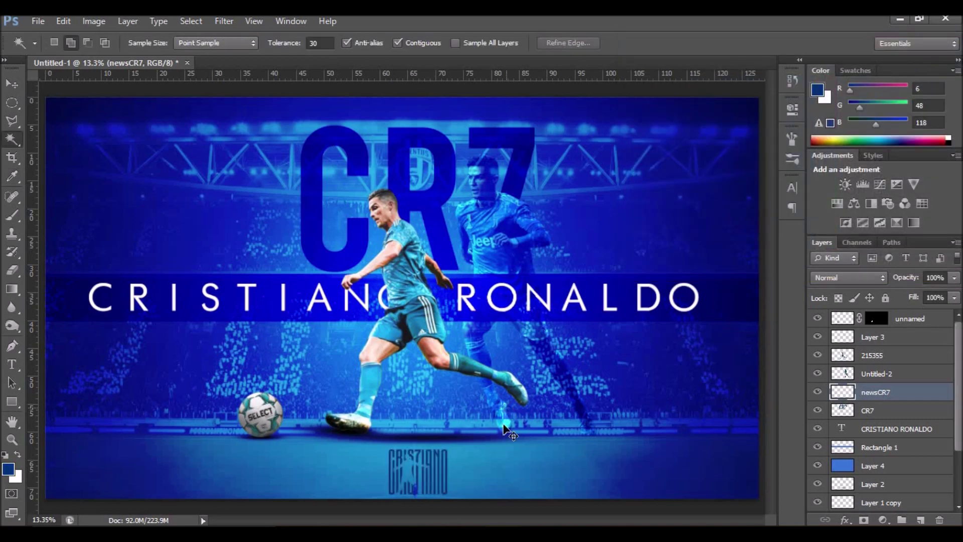
# Blend the logo into the poster with Color Burn, then begin placing another image
pyautogui.press('v')
pyautogui.click(851, 277)
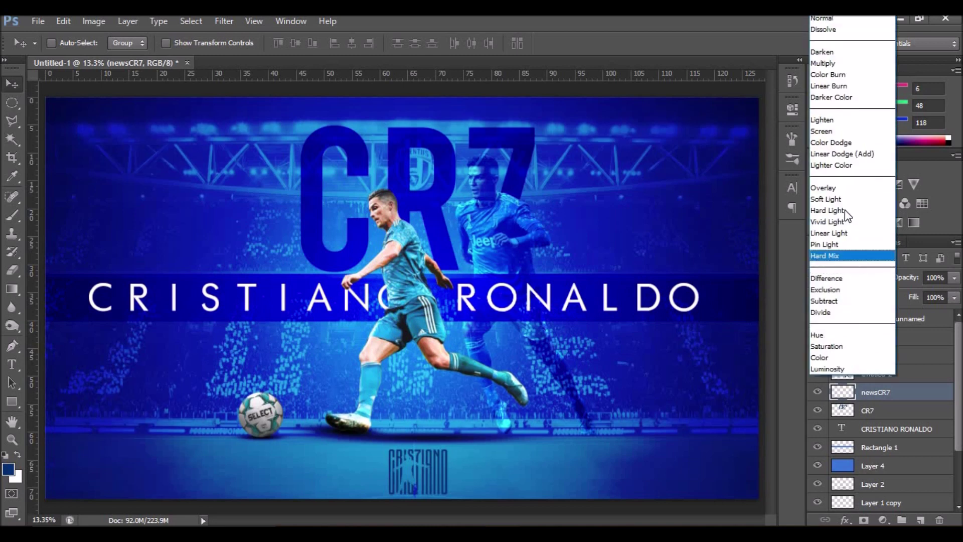
pyautogui.click(847, 75)
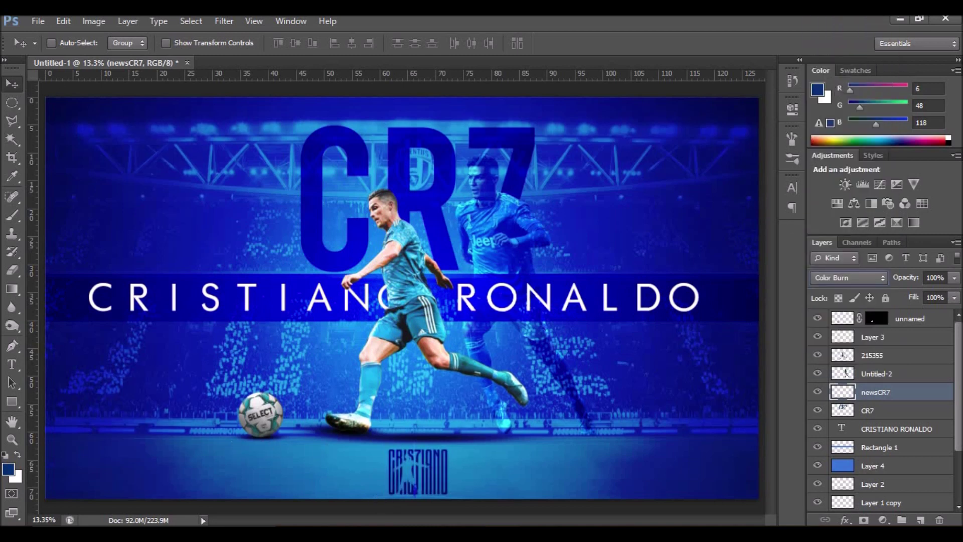
pyautogui.click(37, 26)
pyautogui.click(34, 251)
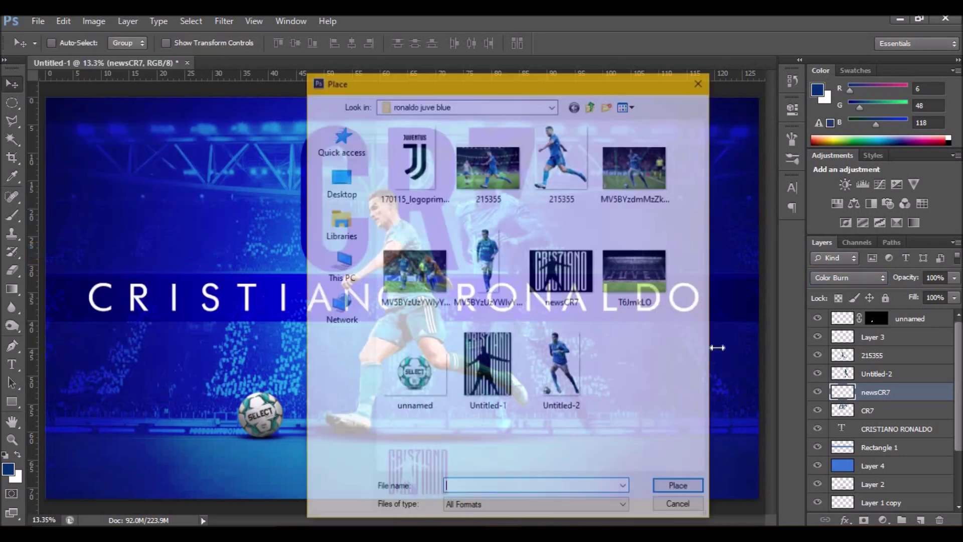
# Place the Juventus logo image and move it toward the lower right
pyautogui.doubleClick(408, 149)
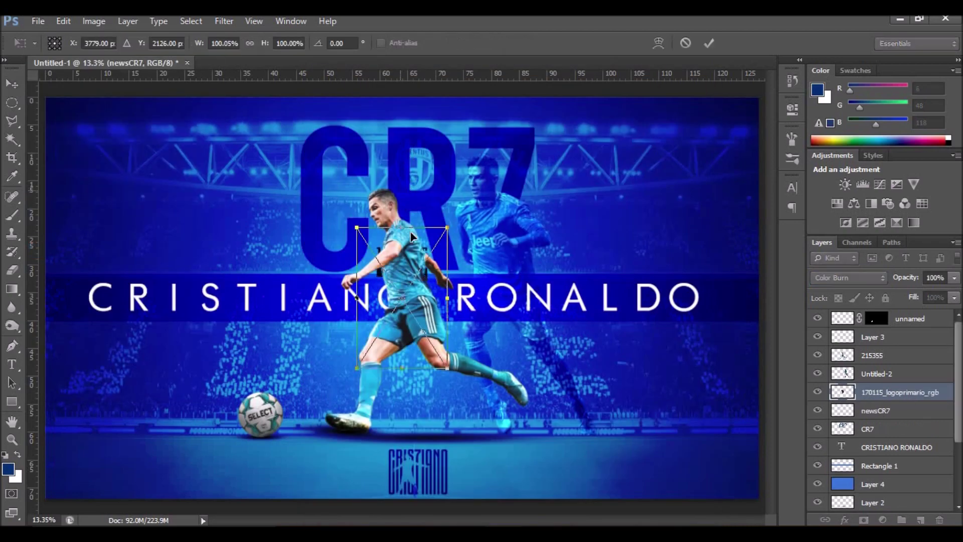
pyautogui.moveTo(441, 268); pyautogui.dragTo(215, 219)
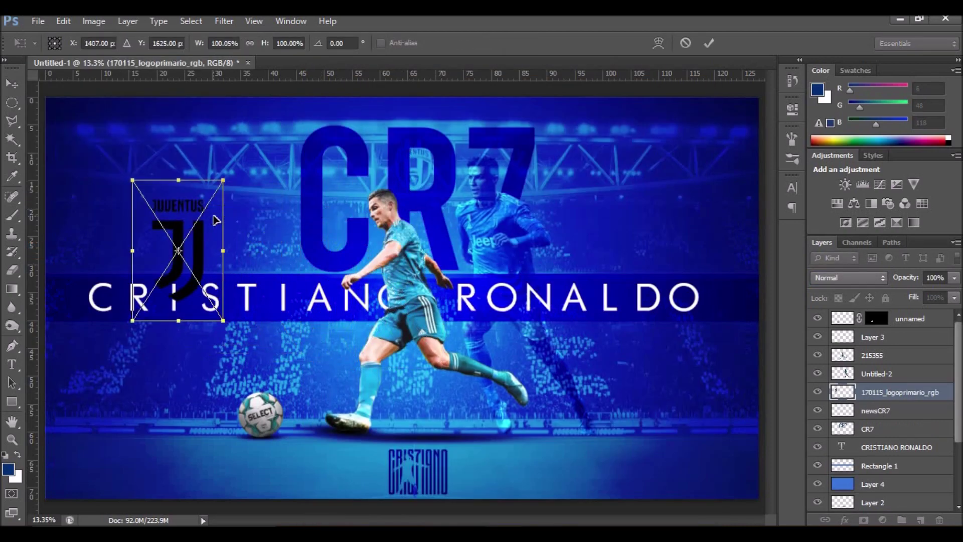
pyautogui.press('Return')
pyautogui.moveTo(196, 250); pyautogui.dragTo(136, 210)
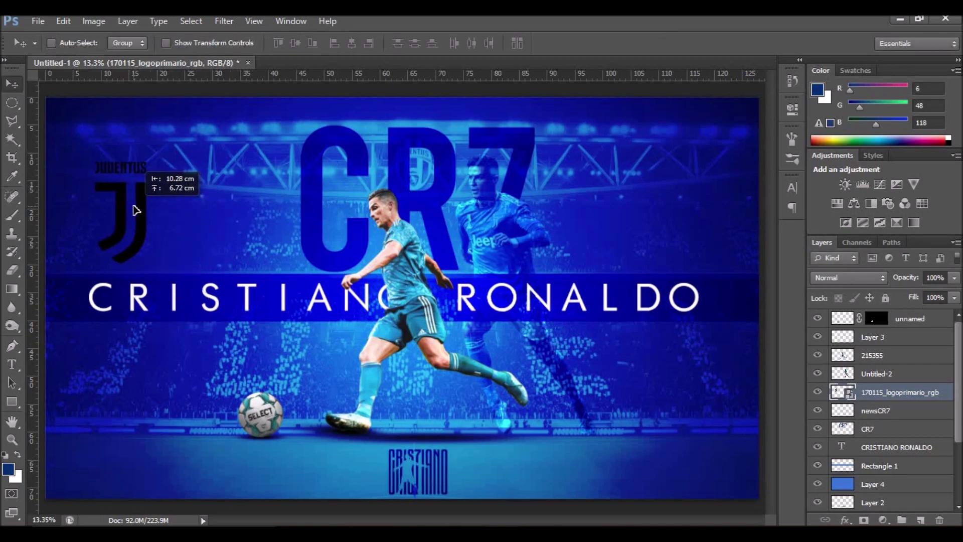
pyautogui.moveTo(444, 256)
pyautogui.mouseDown()
pyautogui.moveTo(712, 379)
pyautogui.moveTo(697, 379)
pyautogui.mouseUp()
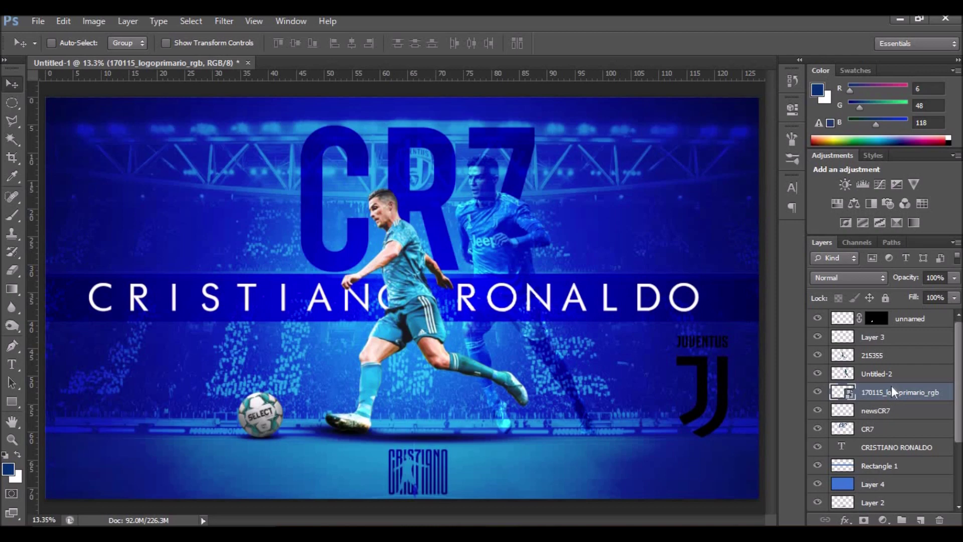
# Rasterize the Juventus logo, invert it to white, and set it beside RONALDO
pyautogui.rightClick(891, 389)
pyautogui.click(752, 181)
pyautogui.hotkey('ctrl', 'i')
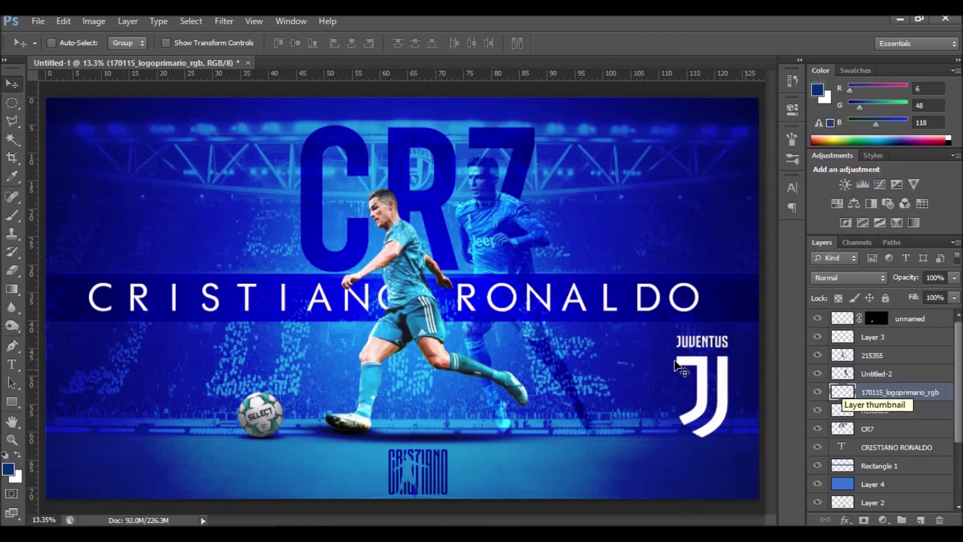
pyautogui.moveTo(702, 365); pyautogui.dragTo(741, 303)
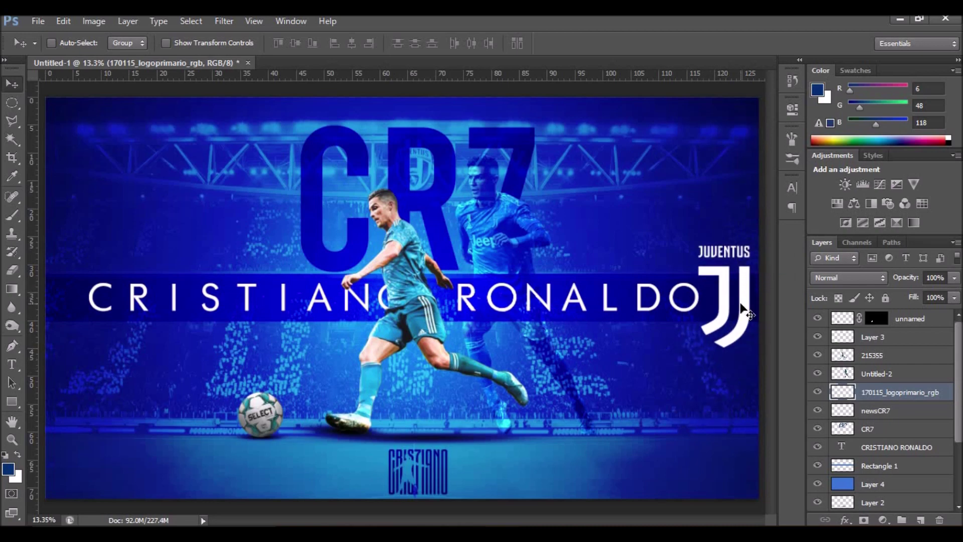
# Shrink the Juventus logo to about 40% and move it to the top-right corner
pyautogui.hotkey('ctrl', 't')
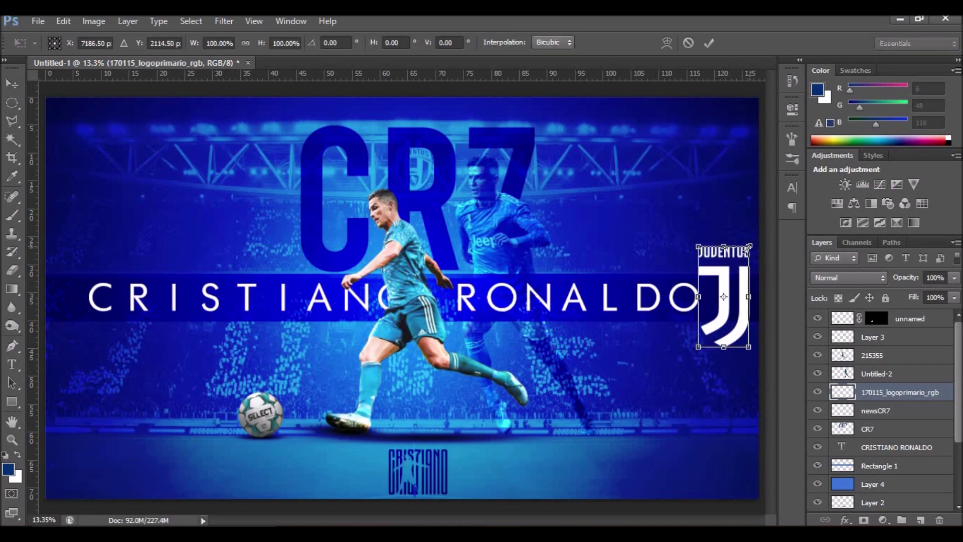
pyautogui.moveTo(748, 247); pyautogui.dragTo(734, 276)
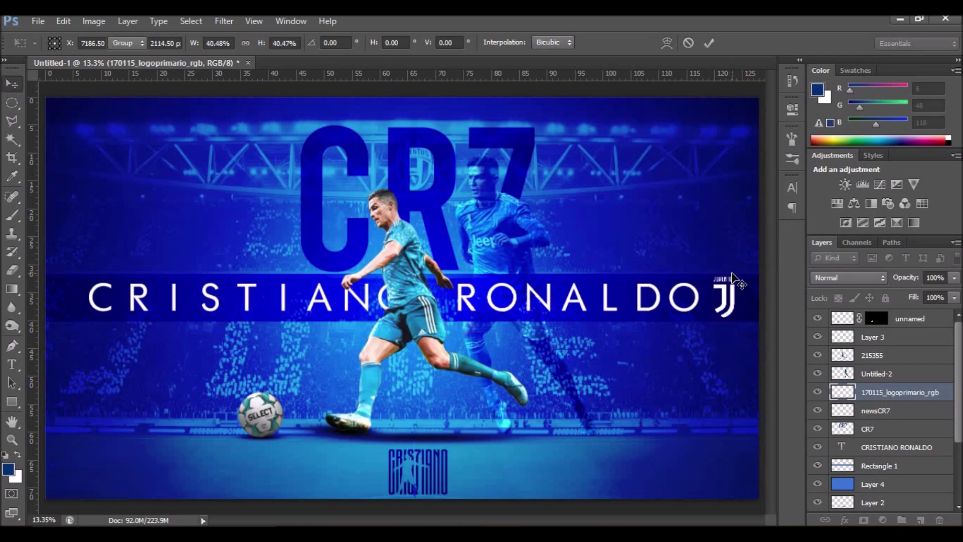
pyautogui.press('Return')
pyautogui.moveTo(736, 280); pyautogui.dragTo(734, 140)
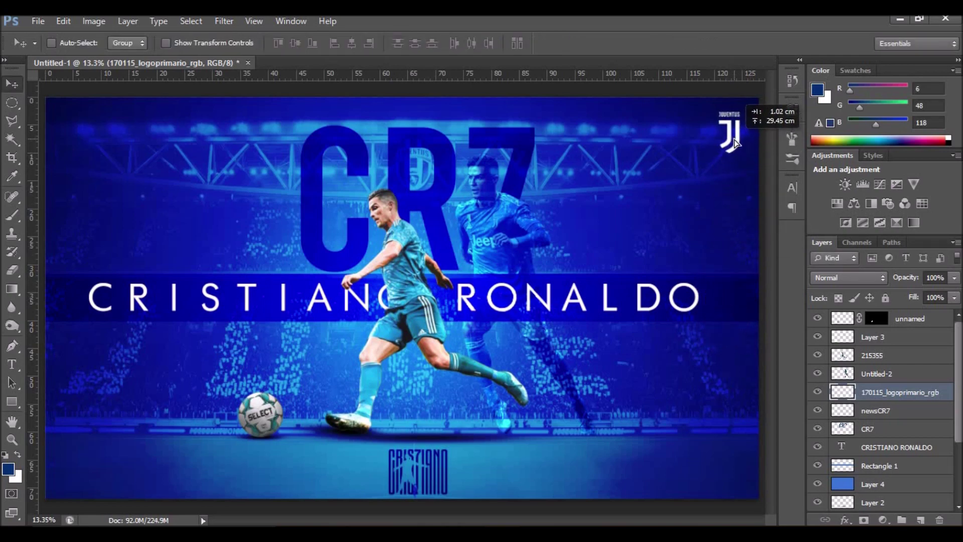
pyautogui.hotkey('ctrl', 't')
pyautogui.moveTo(711, 163); pyautogui.dragTo(697, 182)
pyautogui.press('Return')
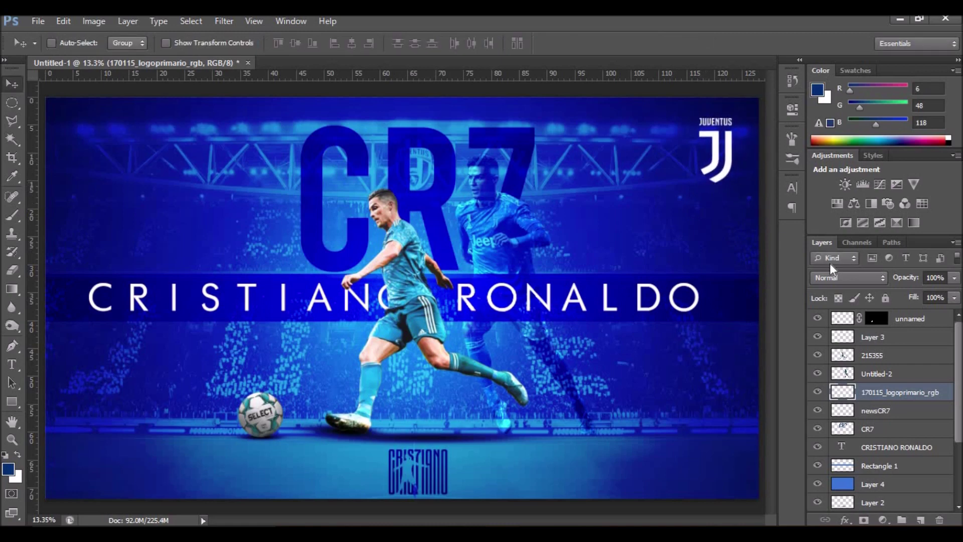
# Set the Juventus logo to Soft Light and place a duplicate in the top-left corner
pyautogui.click(835, 277)
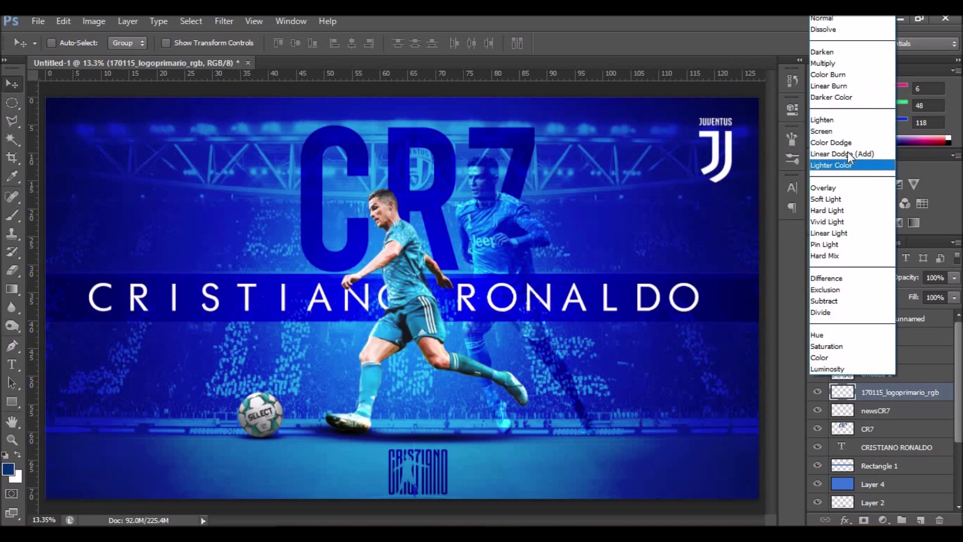
pyautogui.click(847, 143)
pyautogui.scroll(-2, 872, 277)
pyautogui.scroll(-1, 871, 277)
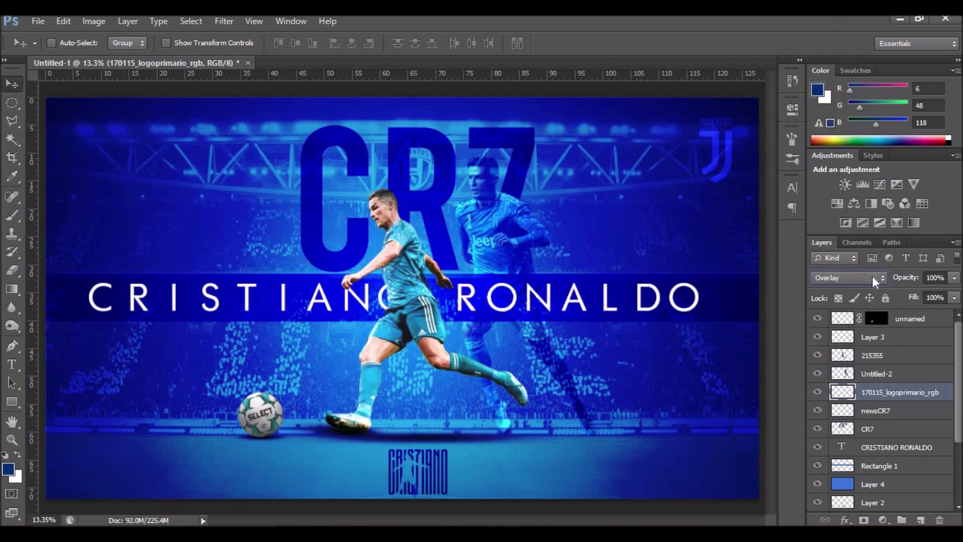
pyautogui.press('Down')
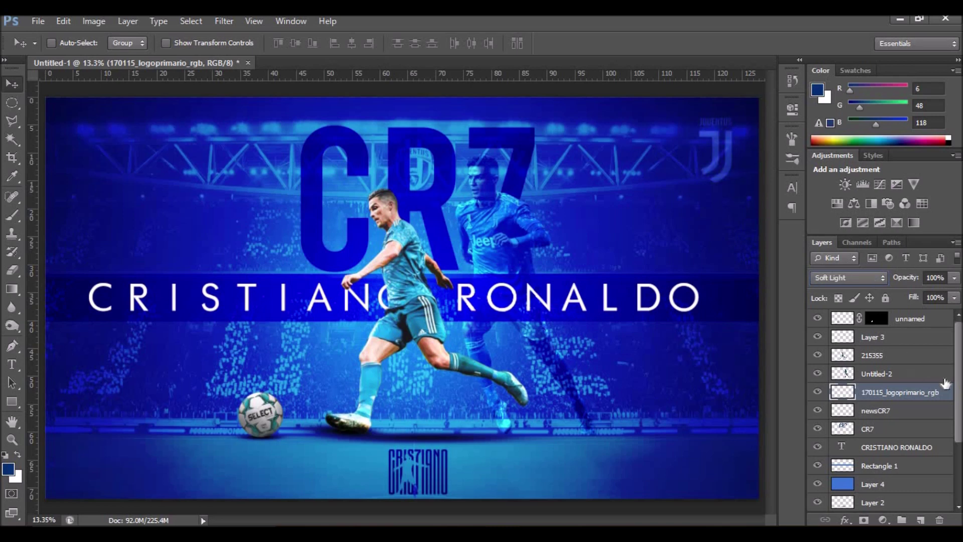
pyautogui.hotkey('ctrl', 'j')
pyautogui.moveTo(714, 165); pyautogui.dragTo(90, 171)
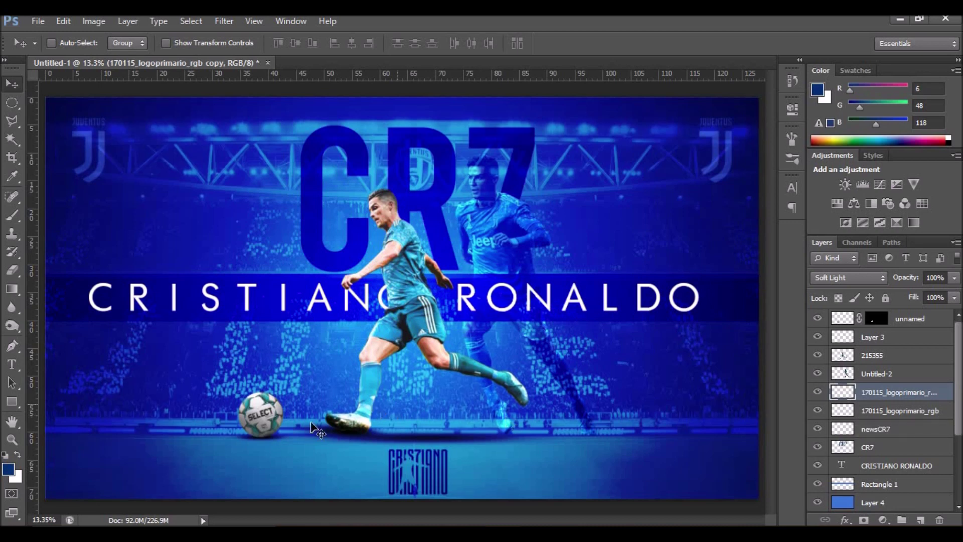
# Make Layer 2 visible and lower its opacity to 40%
pyautogui.keyDown('ctrl'); pyautogui.click(425, 442); pyautogui.keyUp('ctrl')
pyautogui.scroll(-3, 818, 474)
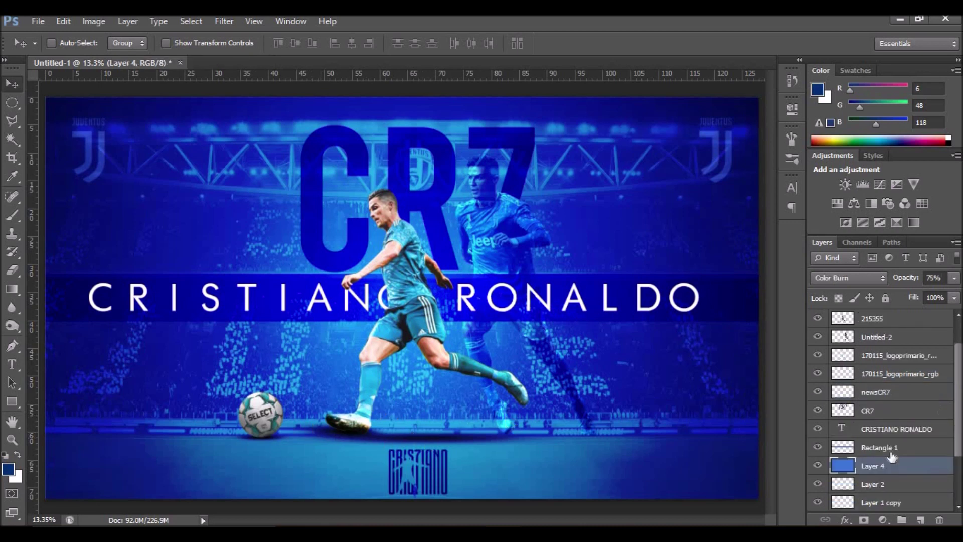
pyautogui.click(817, 465)
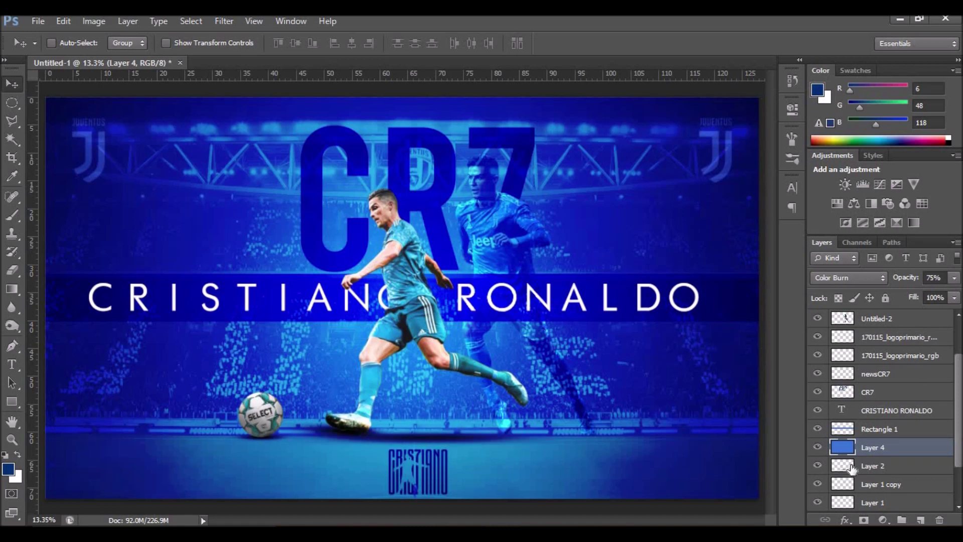
pyautogui.click(851, 465)
pyautogui.click(954, 277)
pyautogui.moveTo(921, 293); pyautogui.dragTo(913, 291)
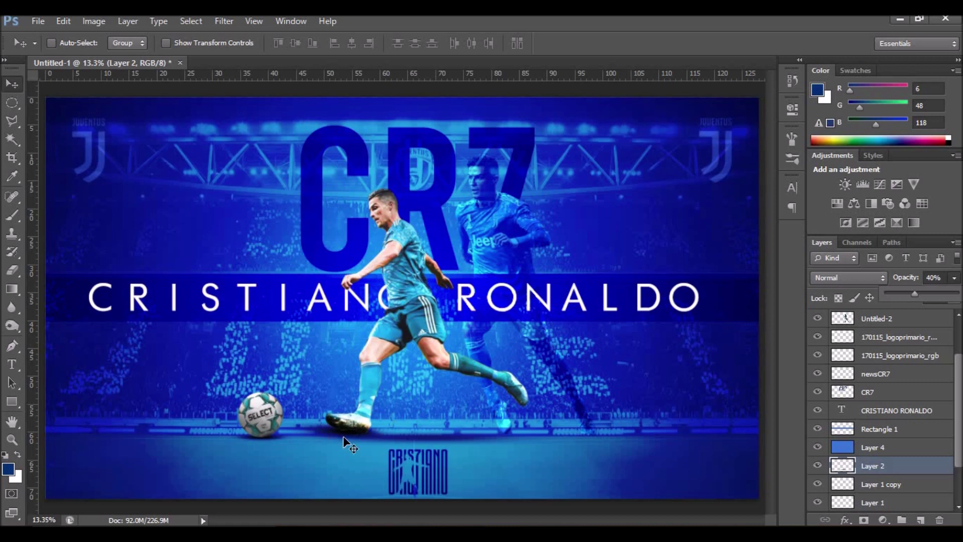
# Select the Layer 1 copy layer to adjust its opacity
pyautogui.hotkey('alt', ']')
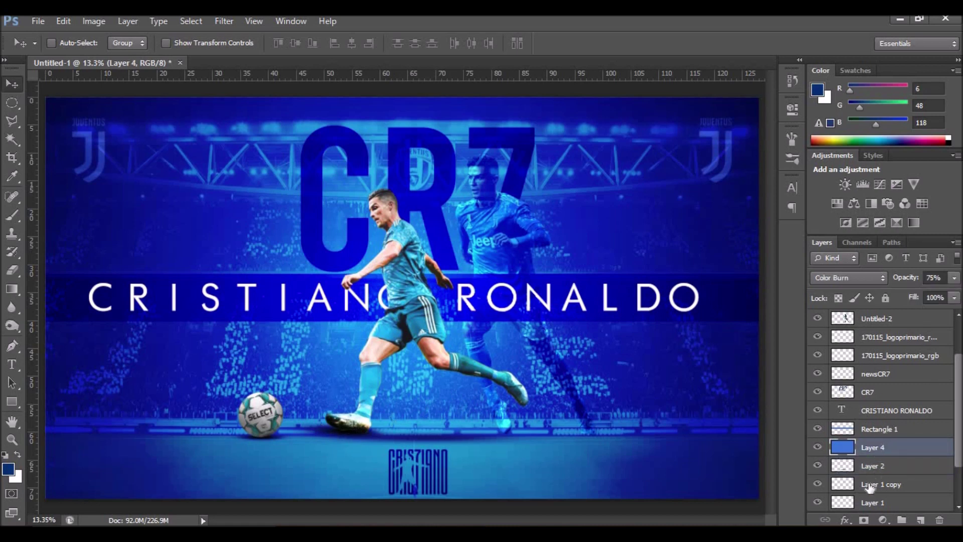
pyautogui.click(869, 484)
pyautogui.click(954, 277)
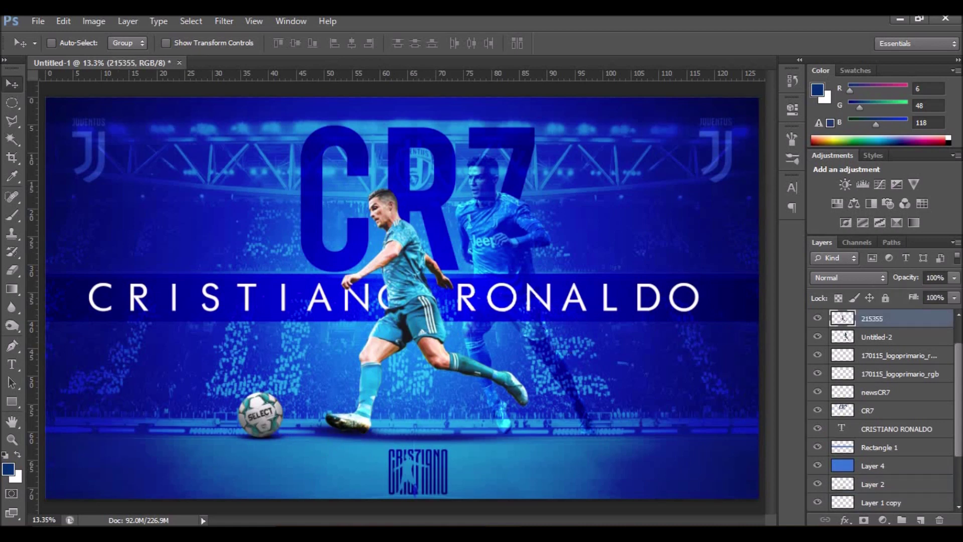
# Duplicate the Ronaldo cutout layer 215355 and open the original's layer style
pyautogui.hotkey('ctrl', 'j')
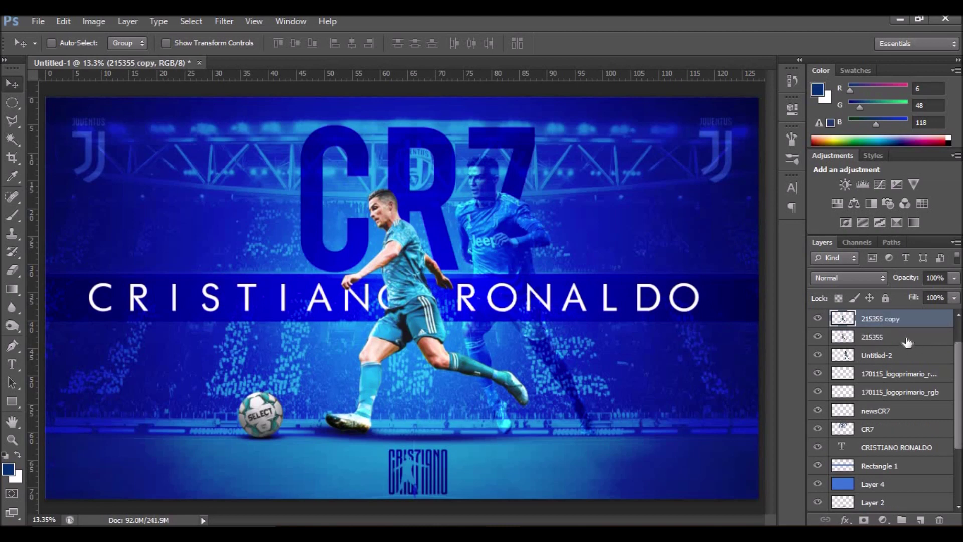
pyautogui.click(915, 341)
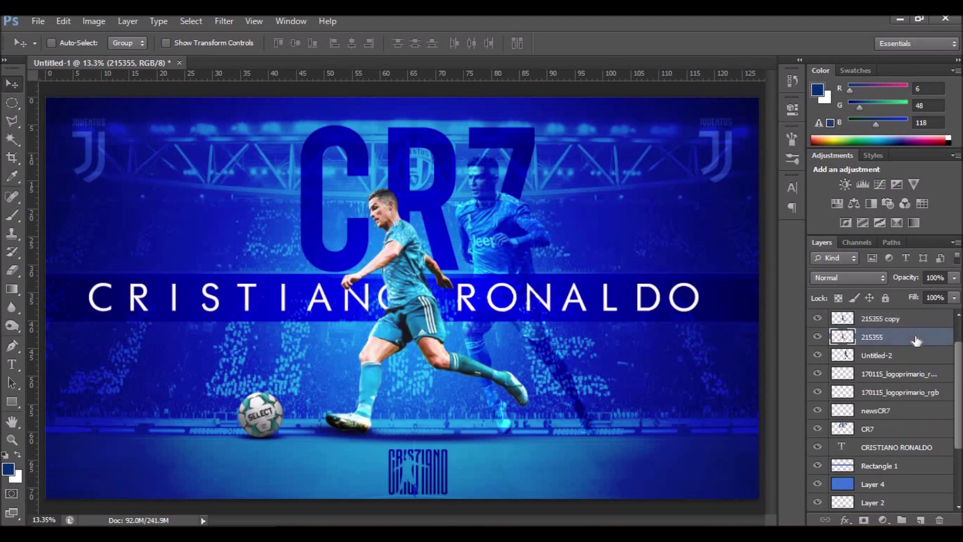
pyautogui.doubleClick(916, 340)
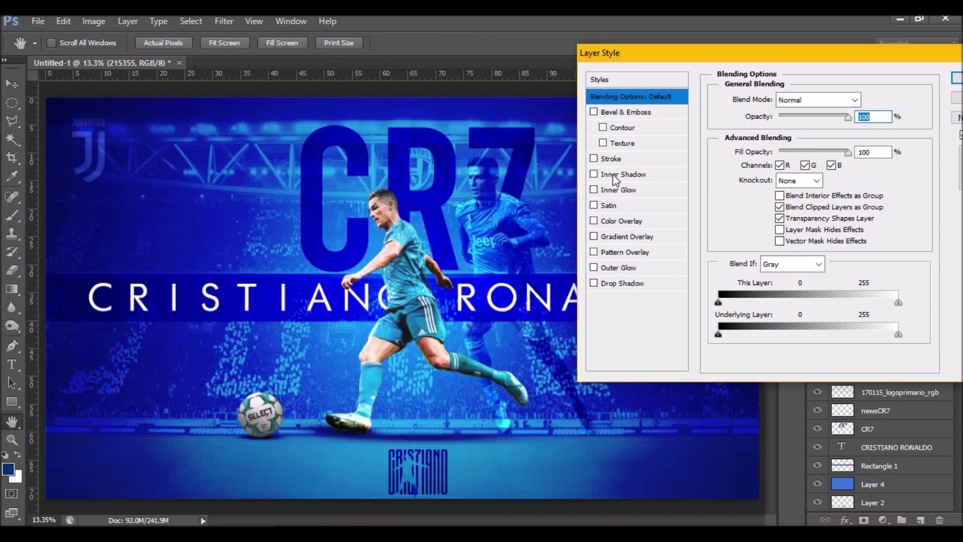
# Add a dark blue Overlay outer glow 87 px wide to the original cutout
pyautogui.click(626, 268)
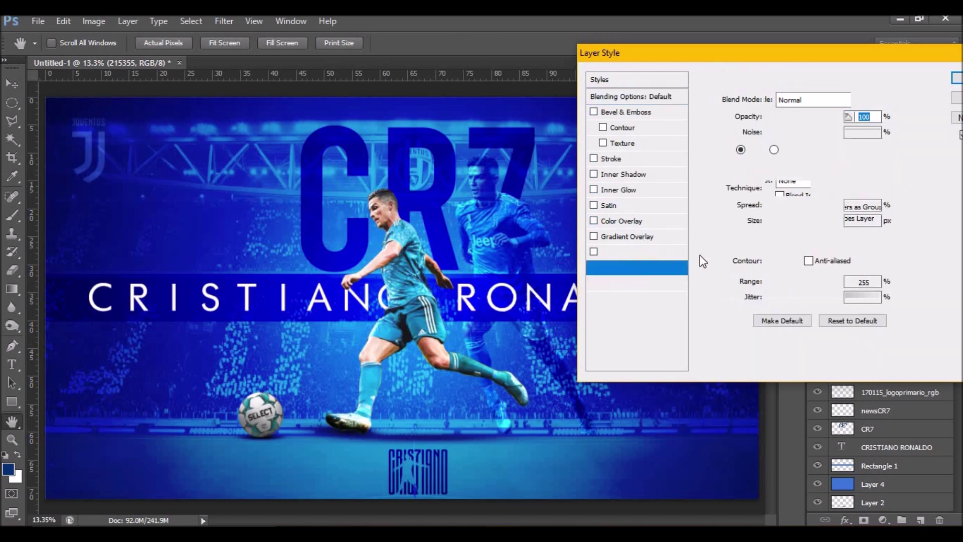
pyautogui.moveTo(772, 222); pyautogui.dragTo(787, 222)
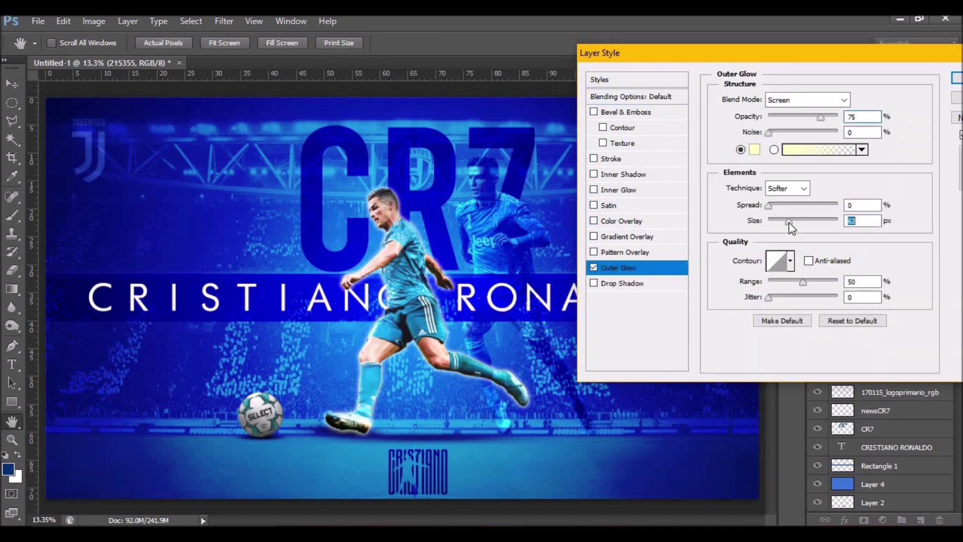
pyautogui.click(754, 150)
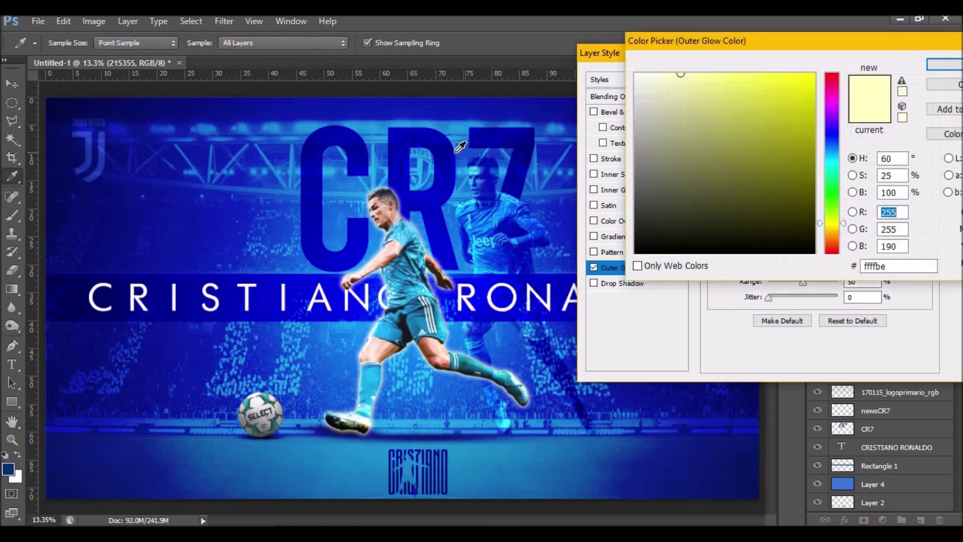
pyautogui.click(458, 148)
pyautogui.press('Return')
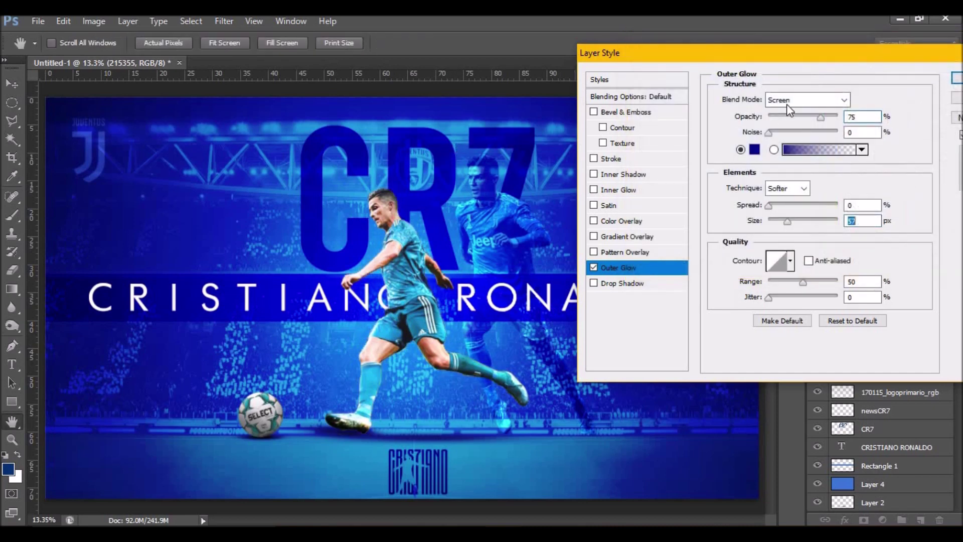
pyautogui.click(786, 104)
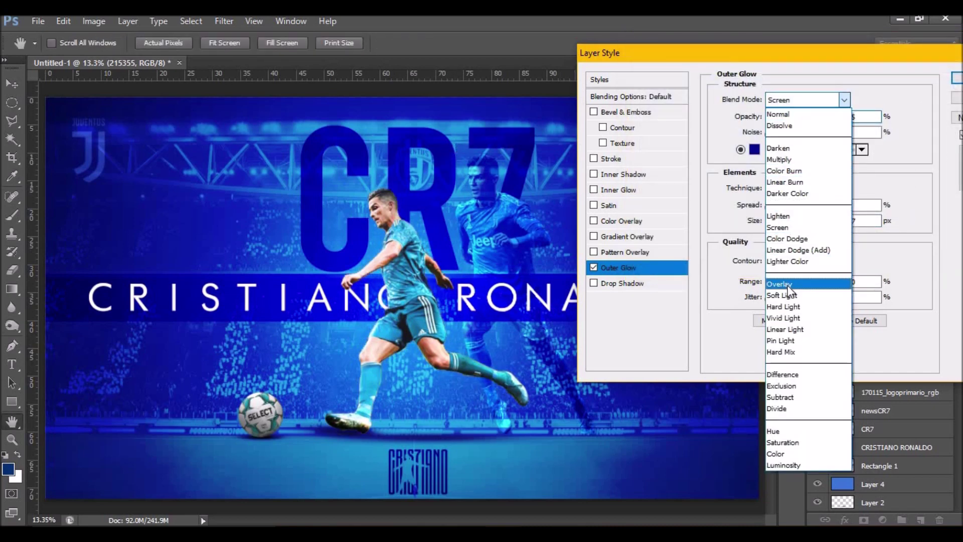
pyautogui.click(766, 284)
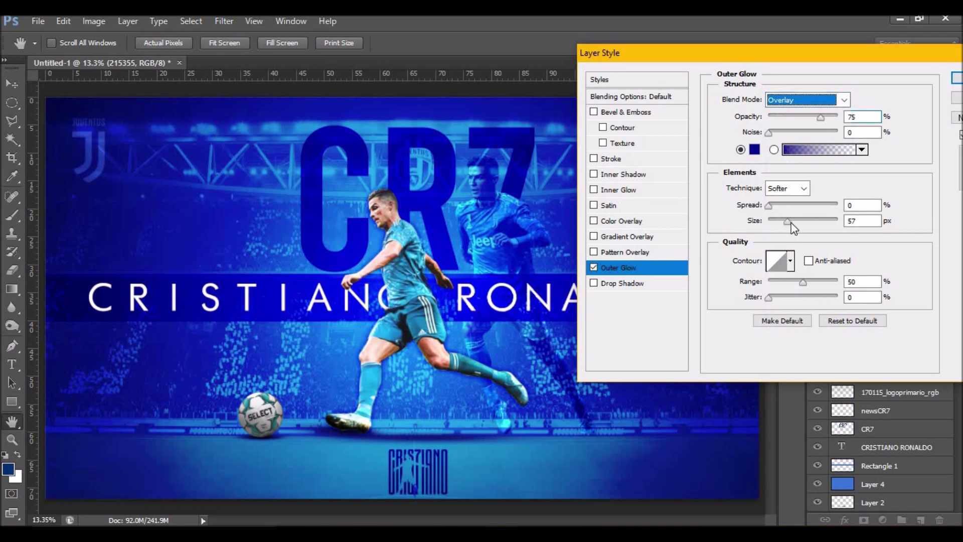
pyautogui.moveTo(791, 224); pyautogui.dragTo(795, 222)
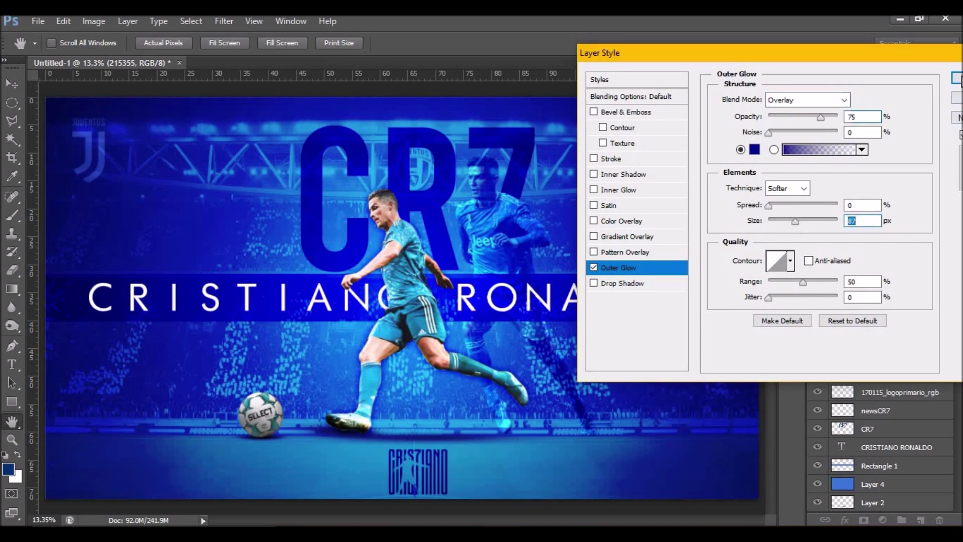
pyautogui.press('Return')
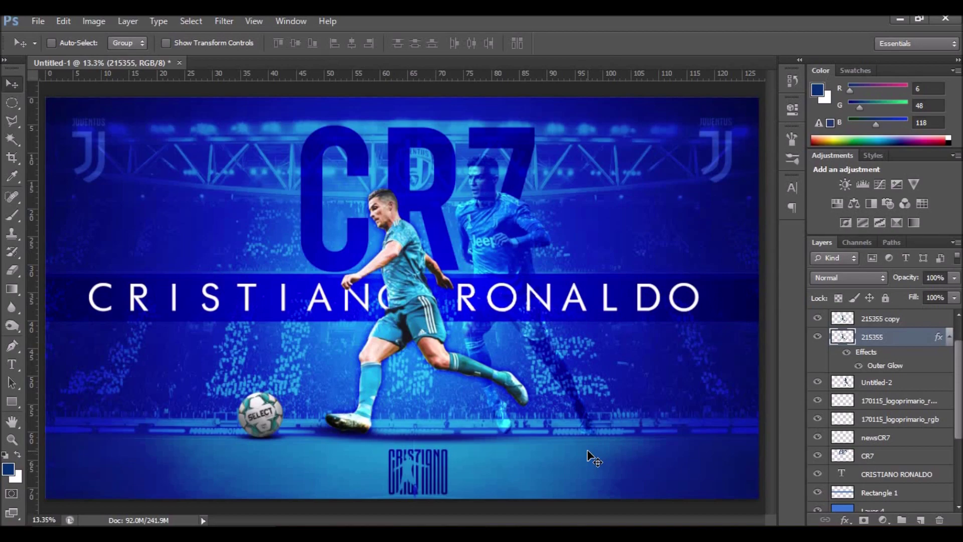